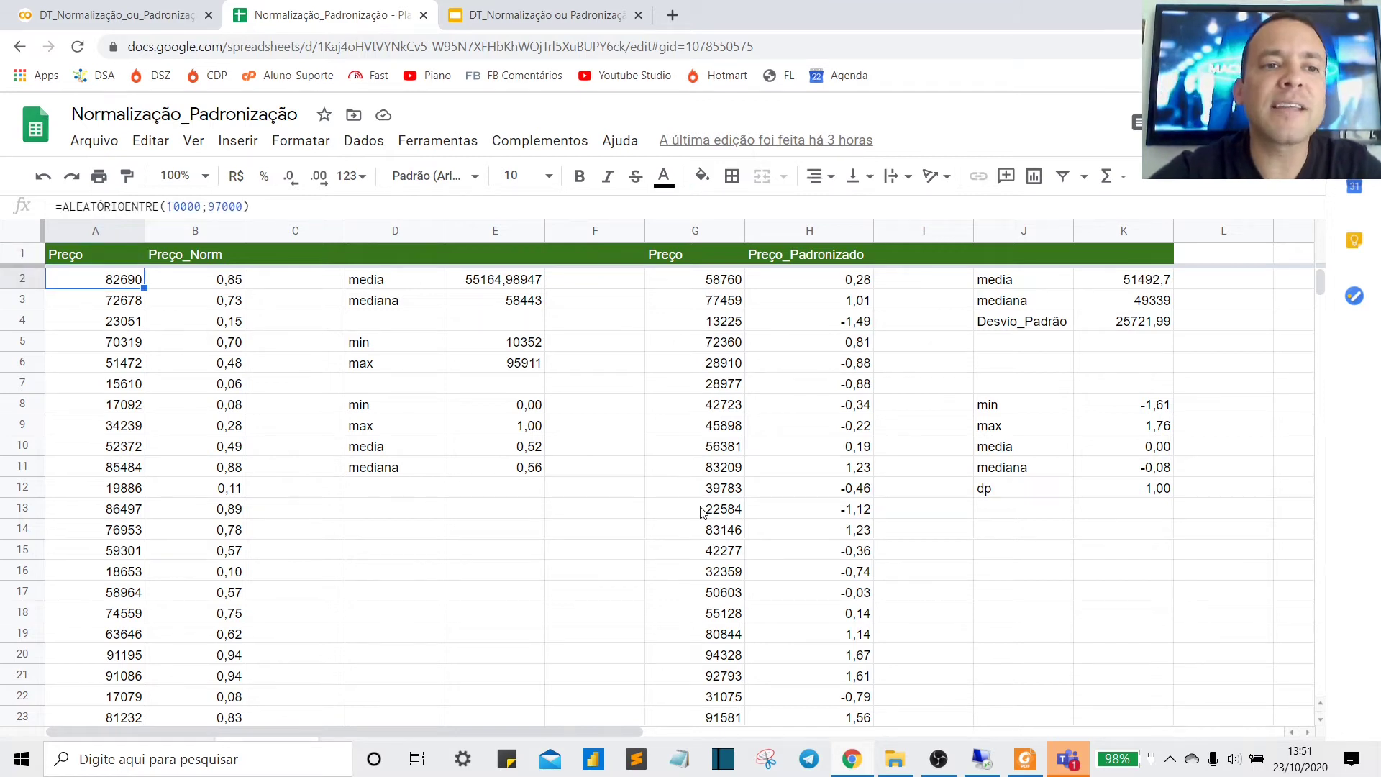
- Underline the limits 10000 and 97000 of the ALEATÓRIOENTRE formula in A2 with the screen pen, and clear the marks
key("ctrl+alt+g")
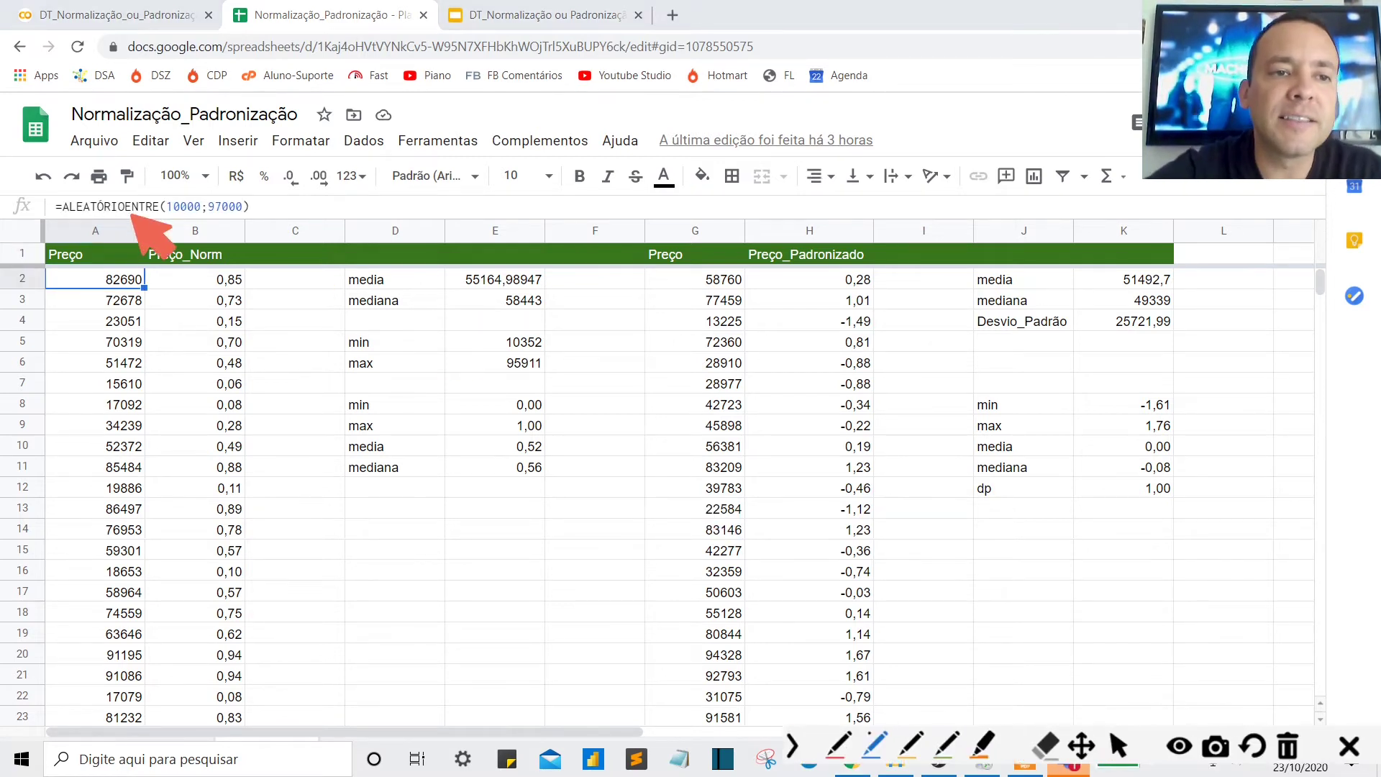
left_click_drag(165, 213, 254, 214)
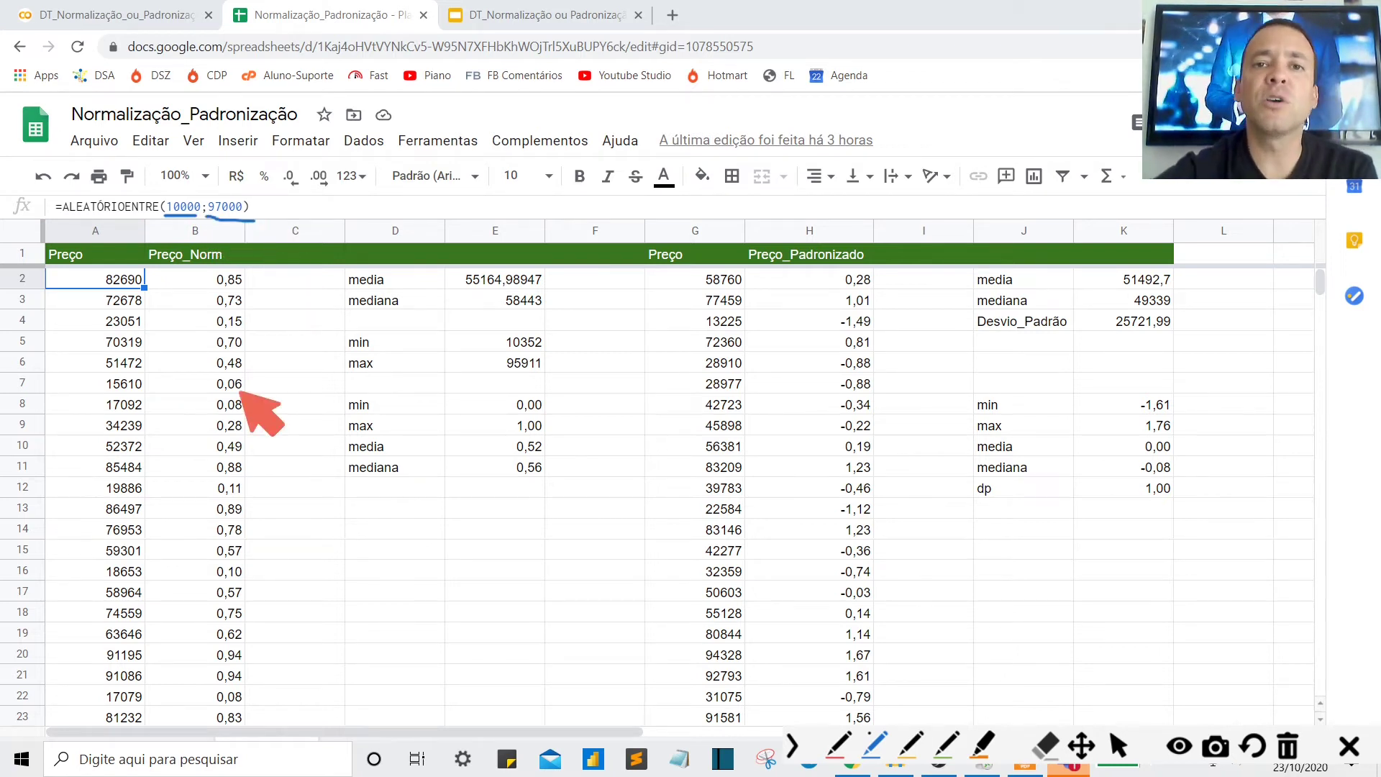
key("Escape")
- Jump to the last filled row of the first Preço column and point a pen arrow at its row number
left_click(93, 306)
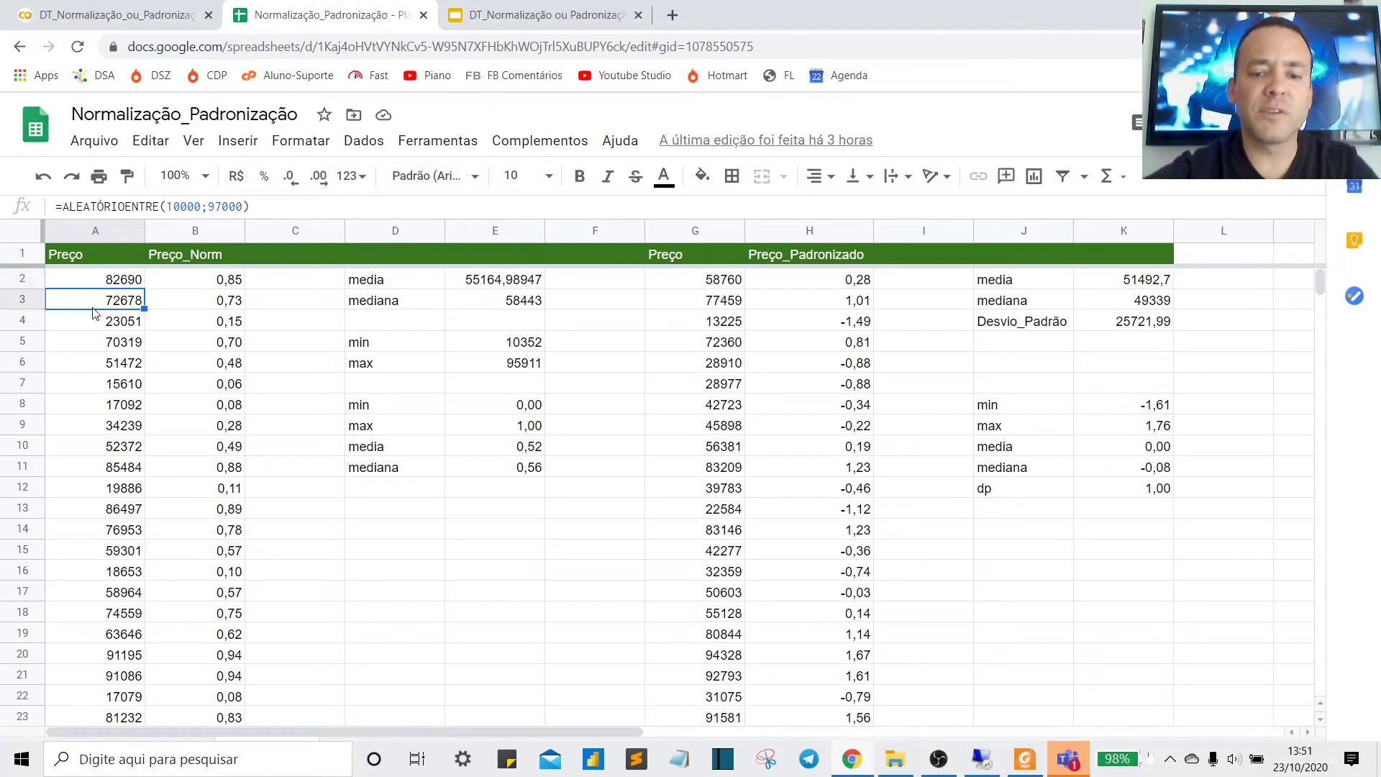
key("ctrl+Down")
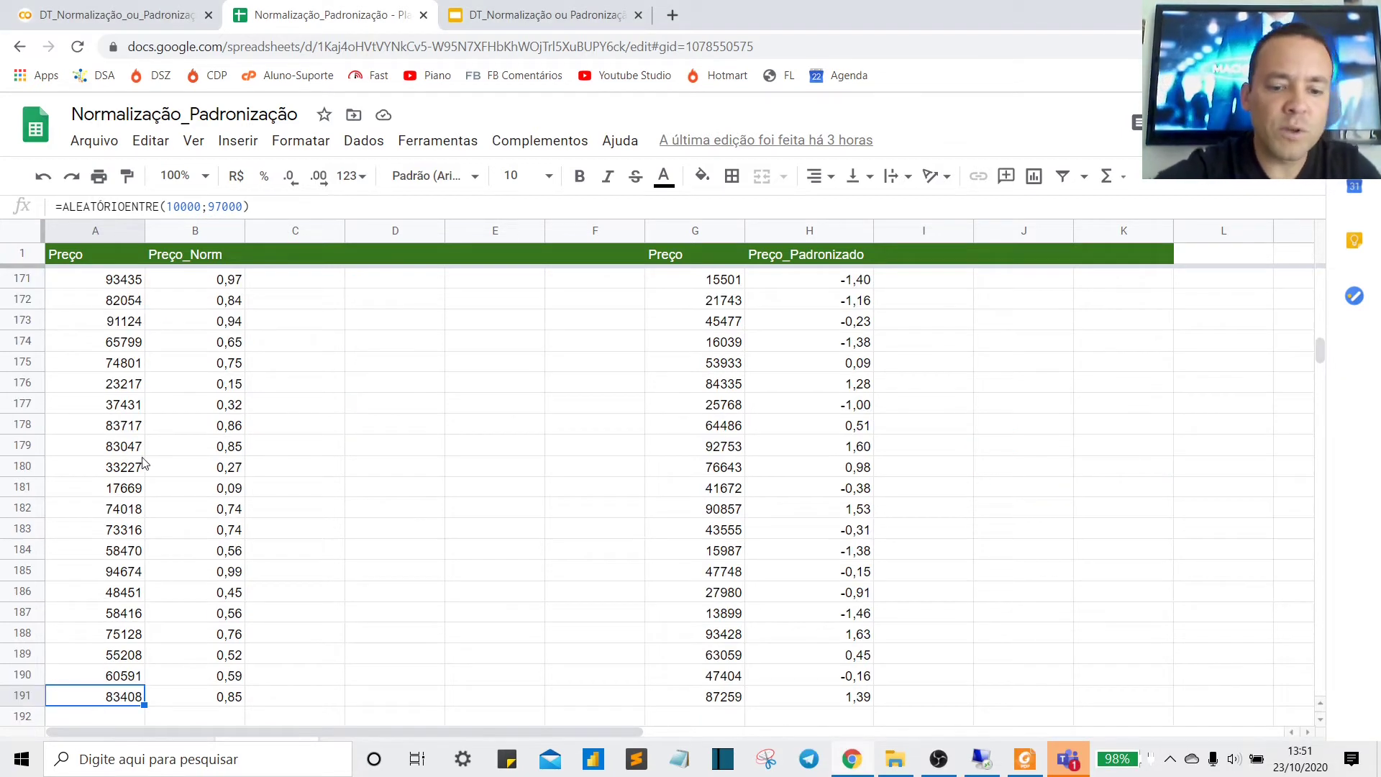
key("ctrl+alt+g")
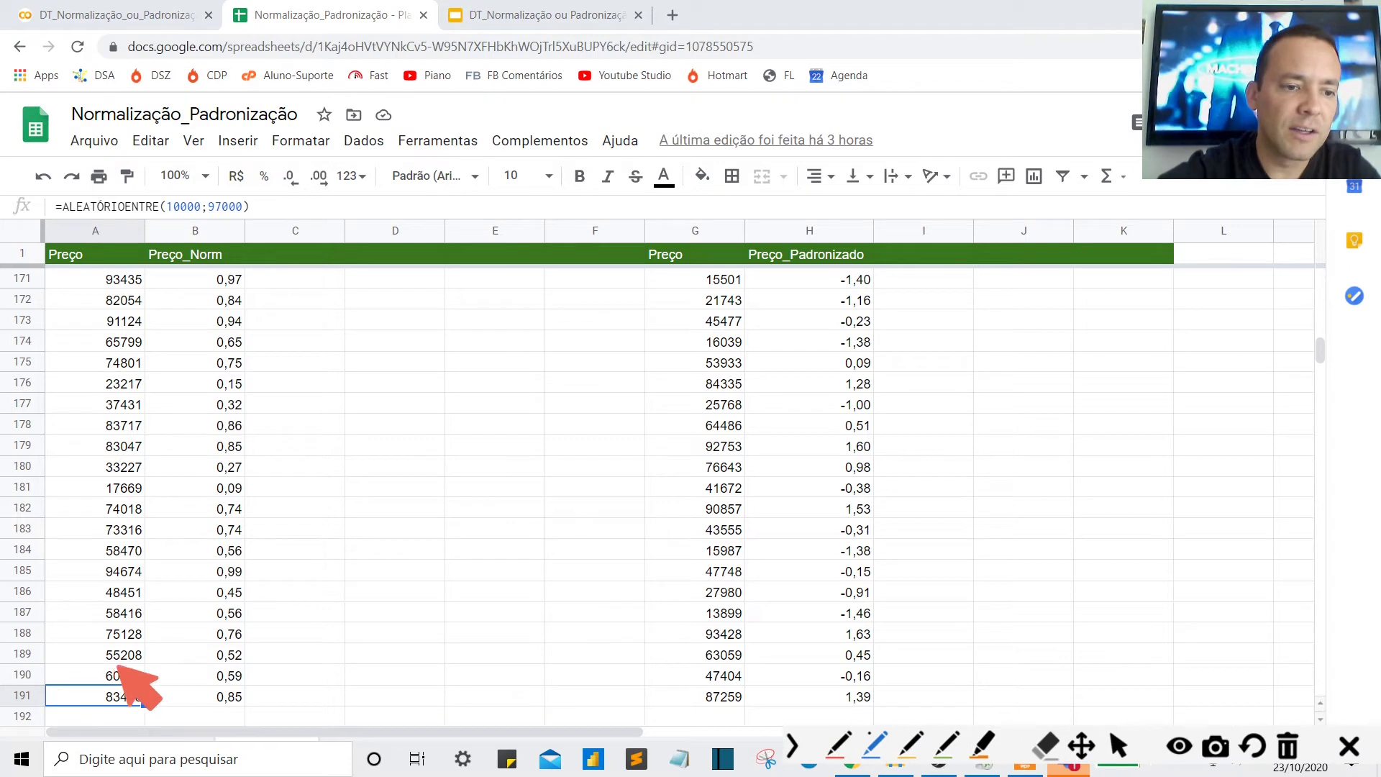
mouse_move(143, 626)
left_mouse_down()
mouse_move(18, 691)
mouse_move(28, 686)
left_mouse_up()
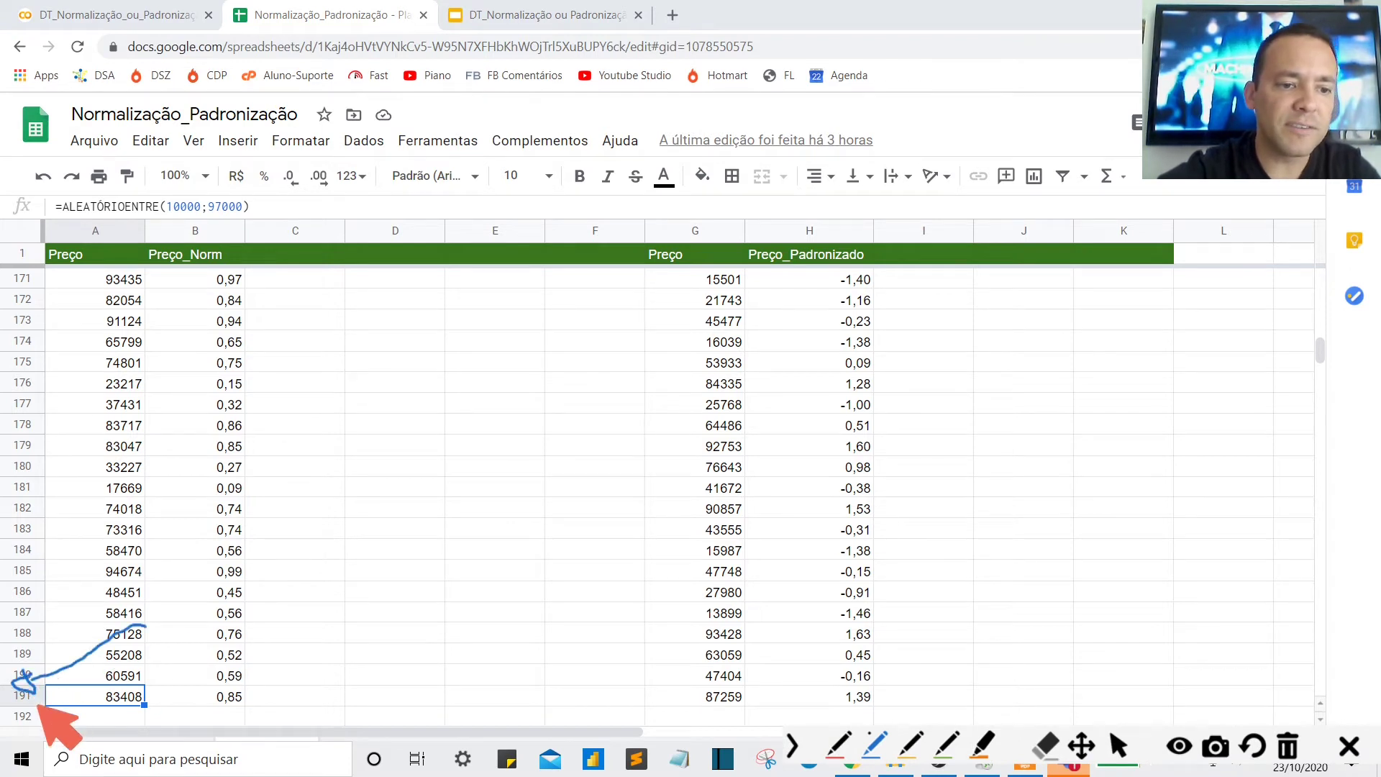
key("Escape")
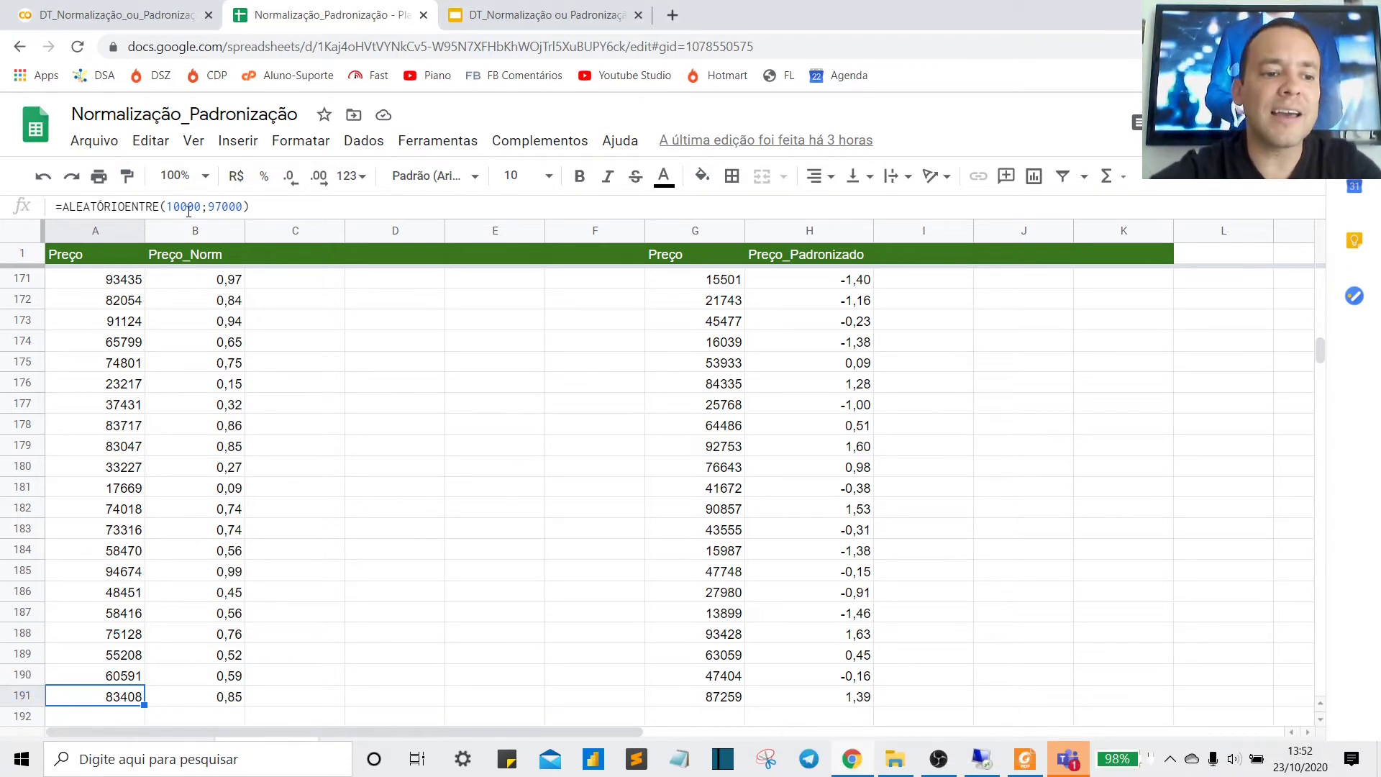
- Underline the ALEATÓRIOENTRE function name and its limits in the formula of the last price cell, A191
key("ctrl+alt+g")
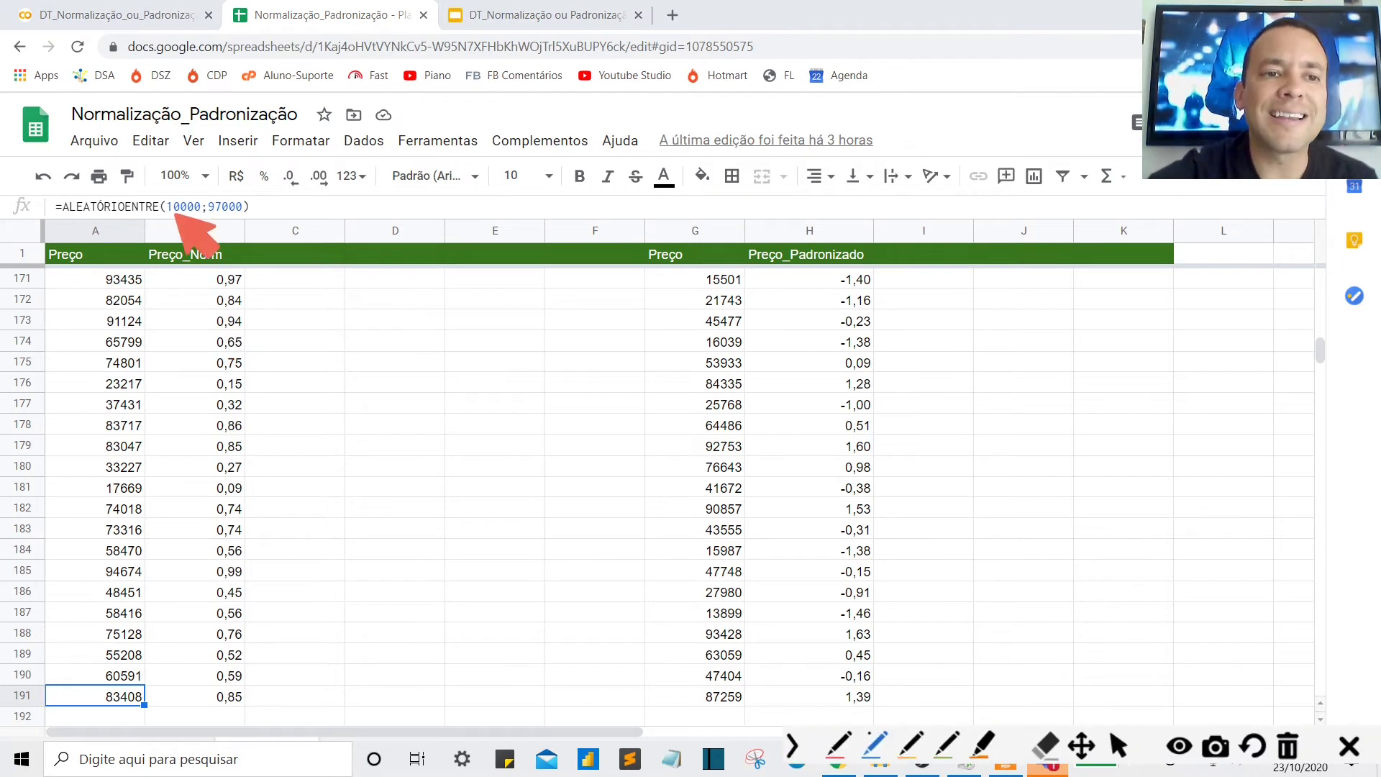
left_click_drag(177, 213, 263, 213)
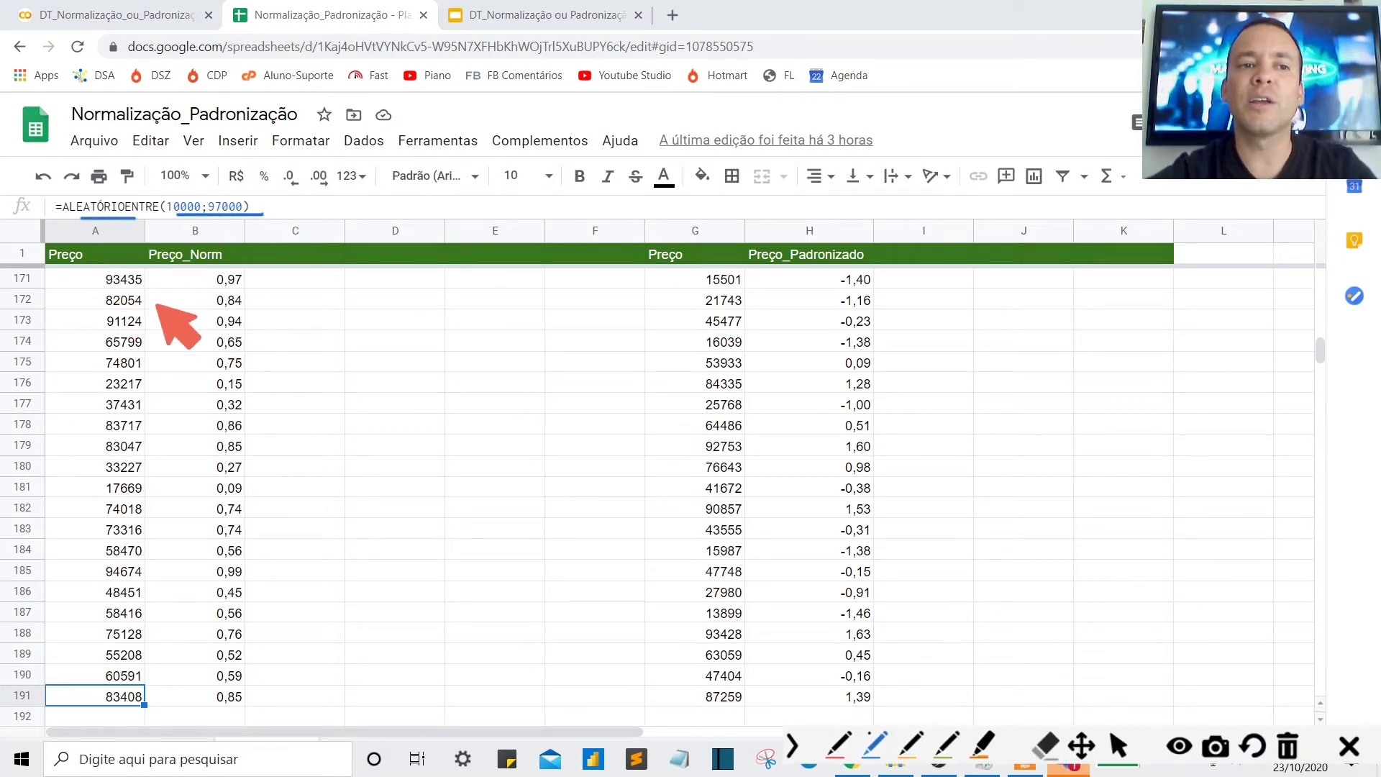
key("Escape")
- Inspect the media and mediana formulas in E2 and E3, marking the MÉDIA function with the screen pen
left_click(104, 327)
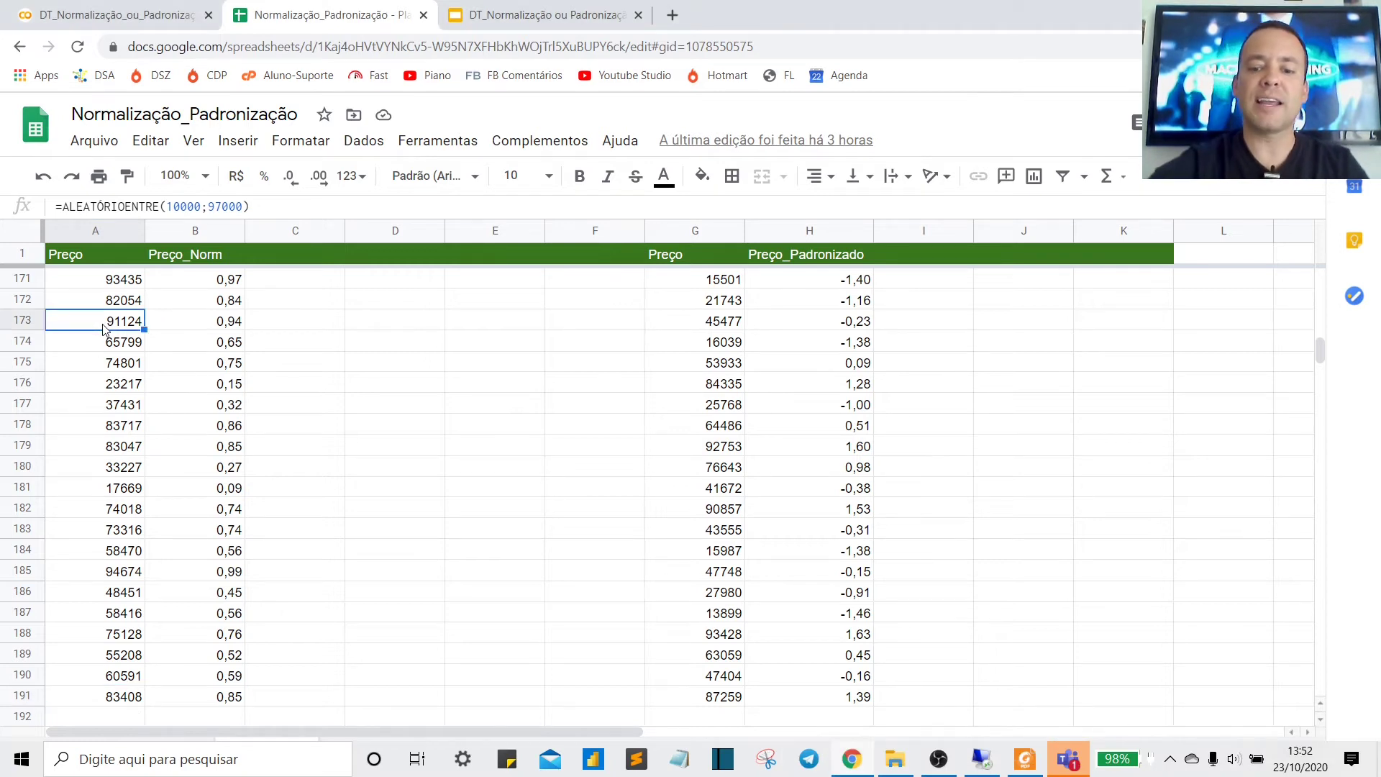
key("ctrl+Up")
key("Down")
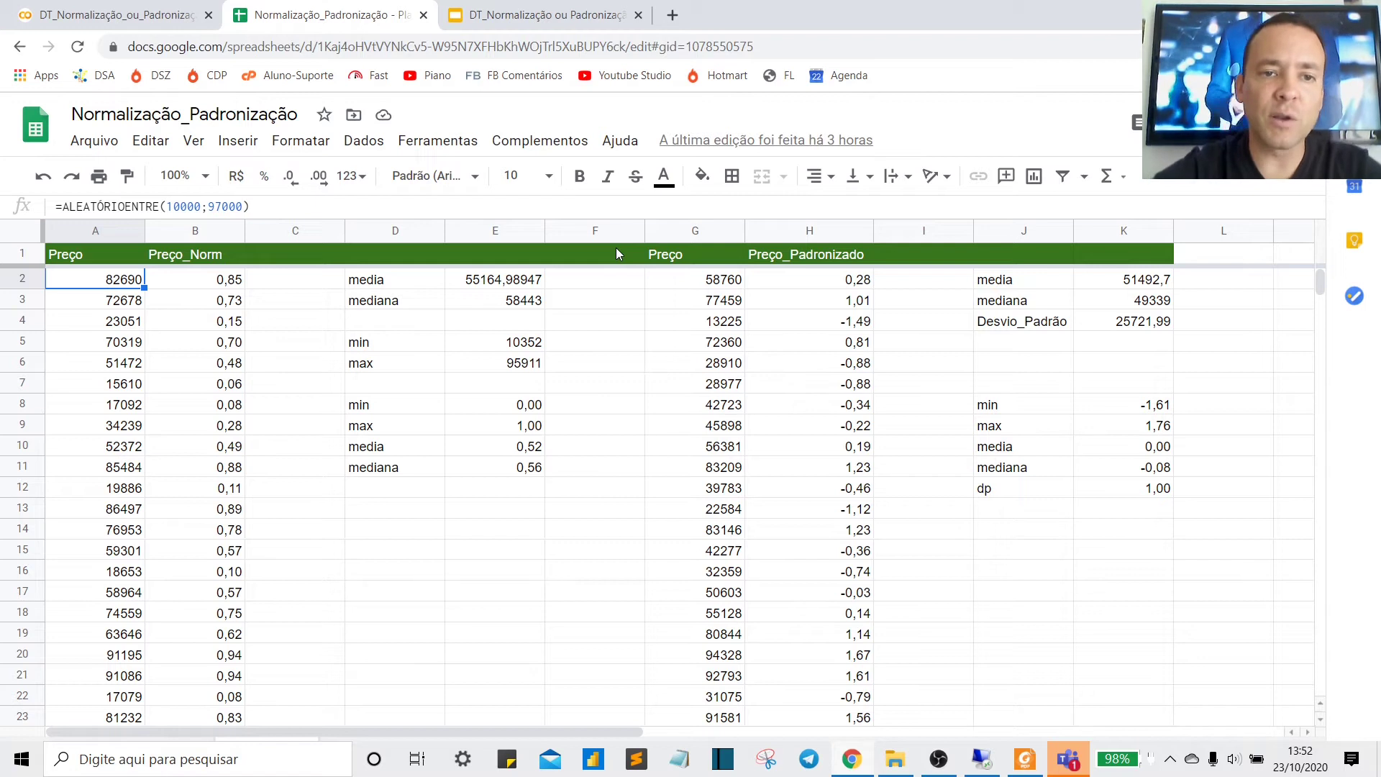
key("ctrl+Right")
key("ctrl+Right")
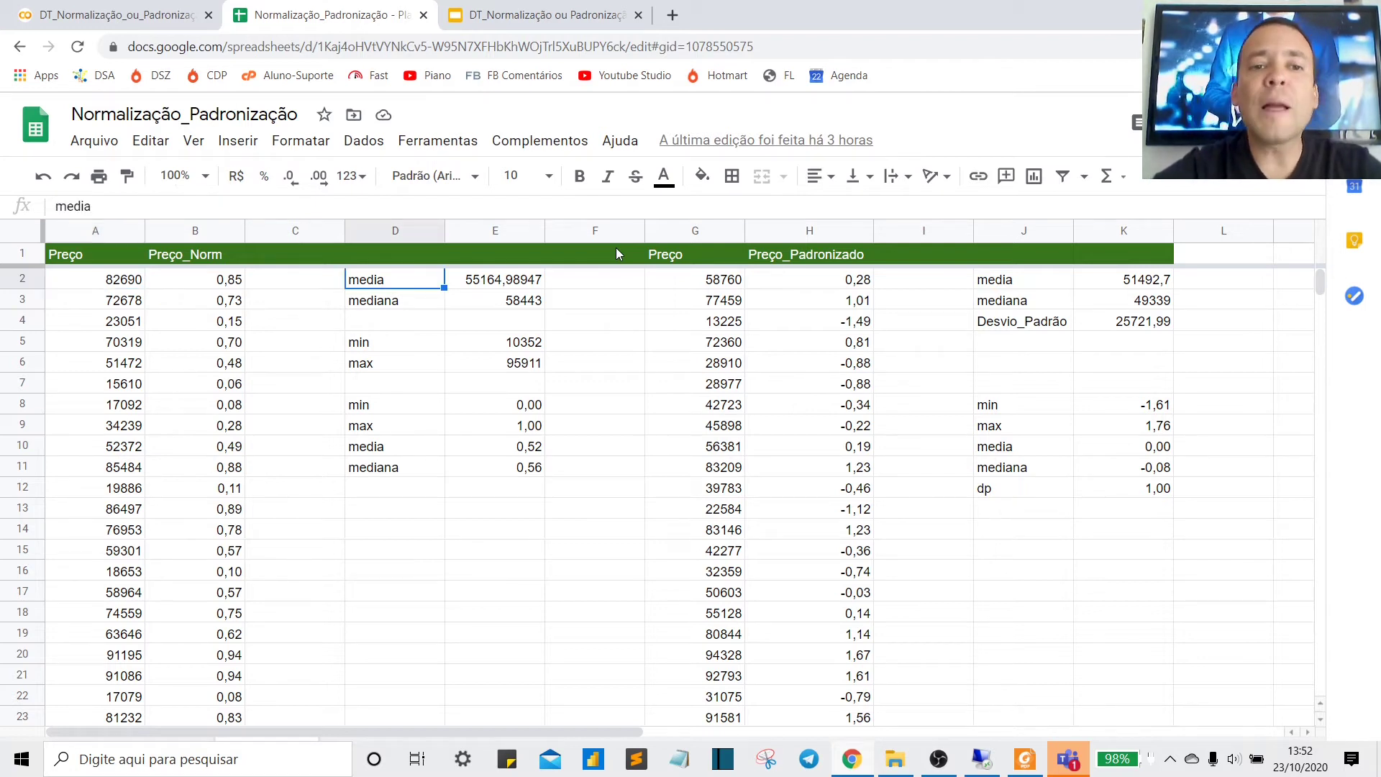
key("Right")
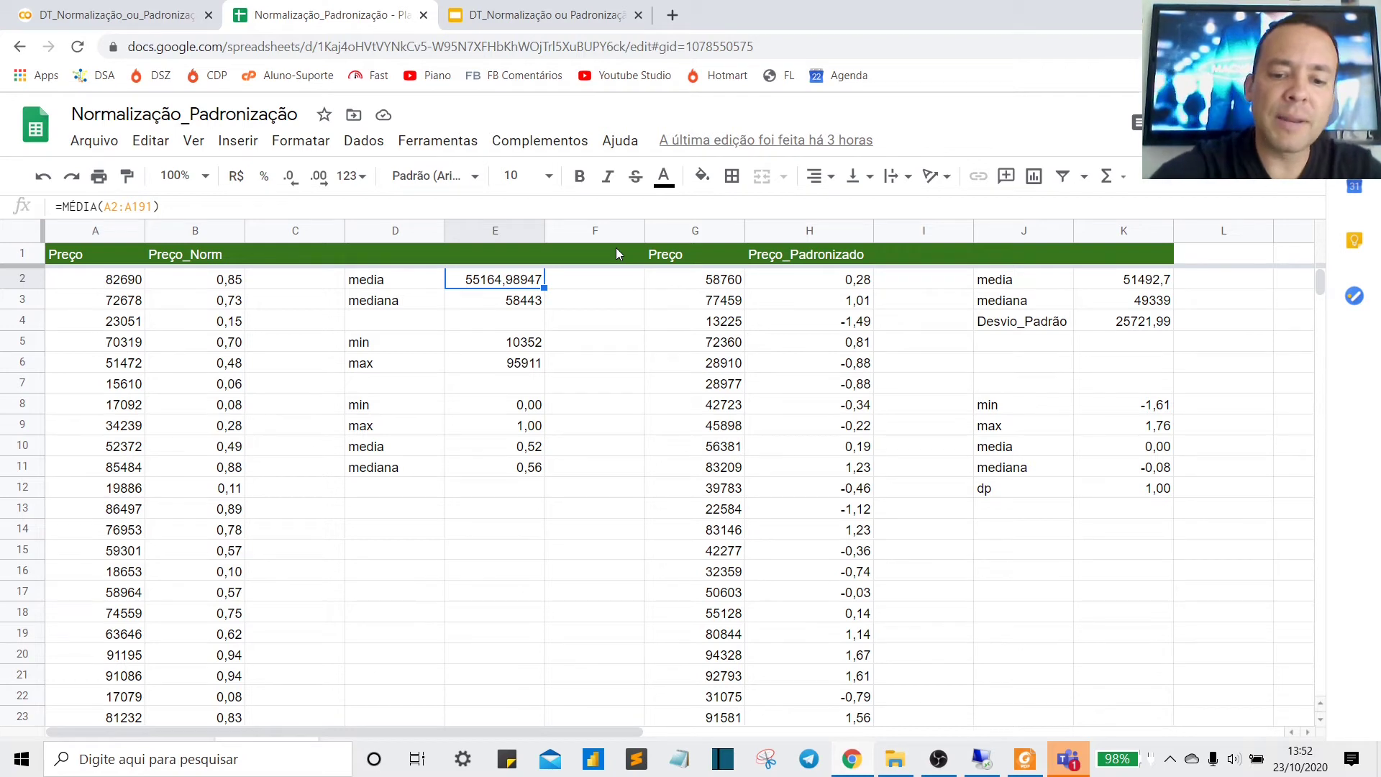
key("F2")
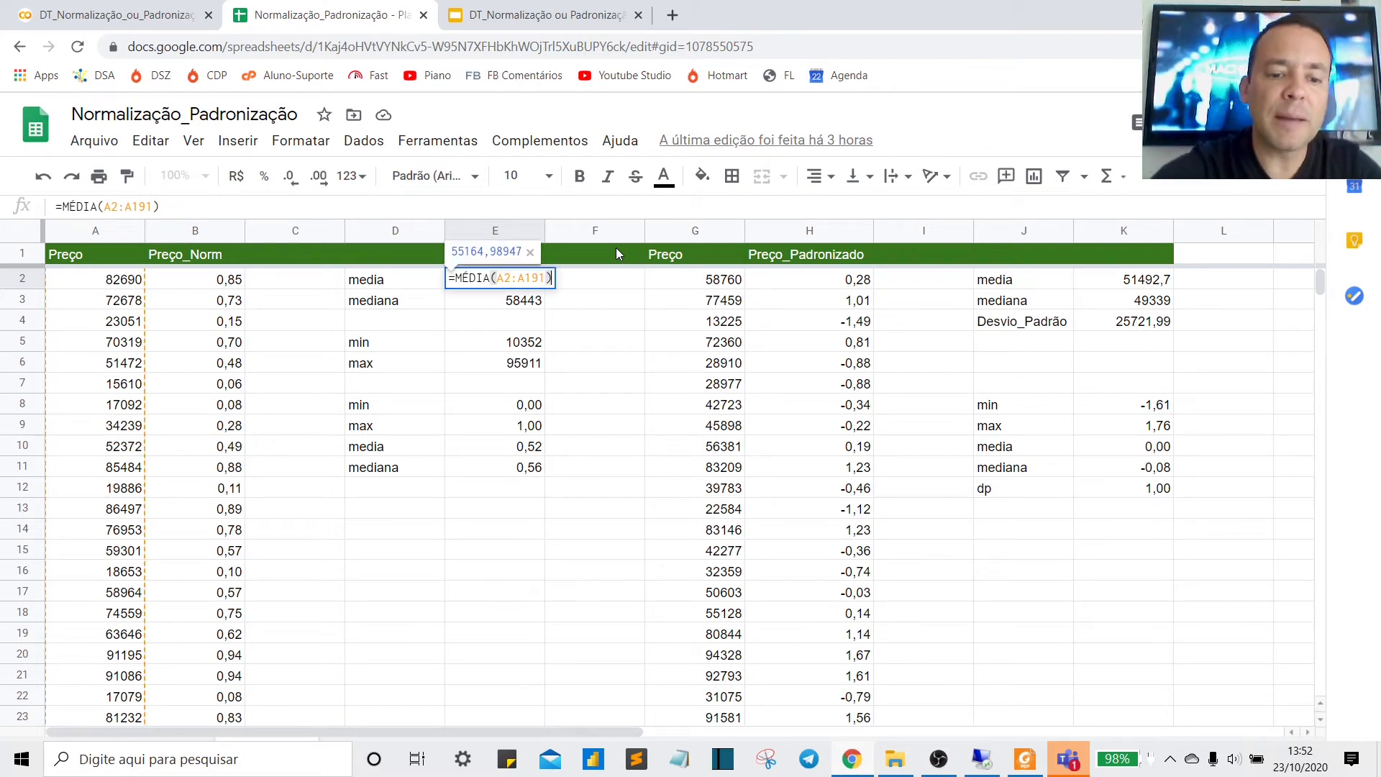
key("ctrl+alt+g")
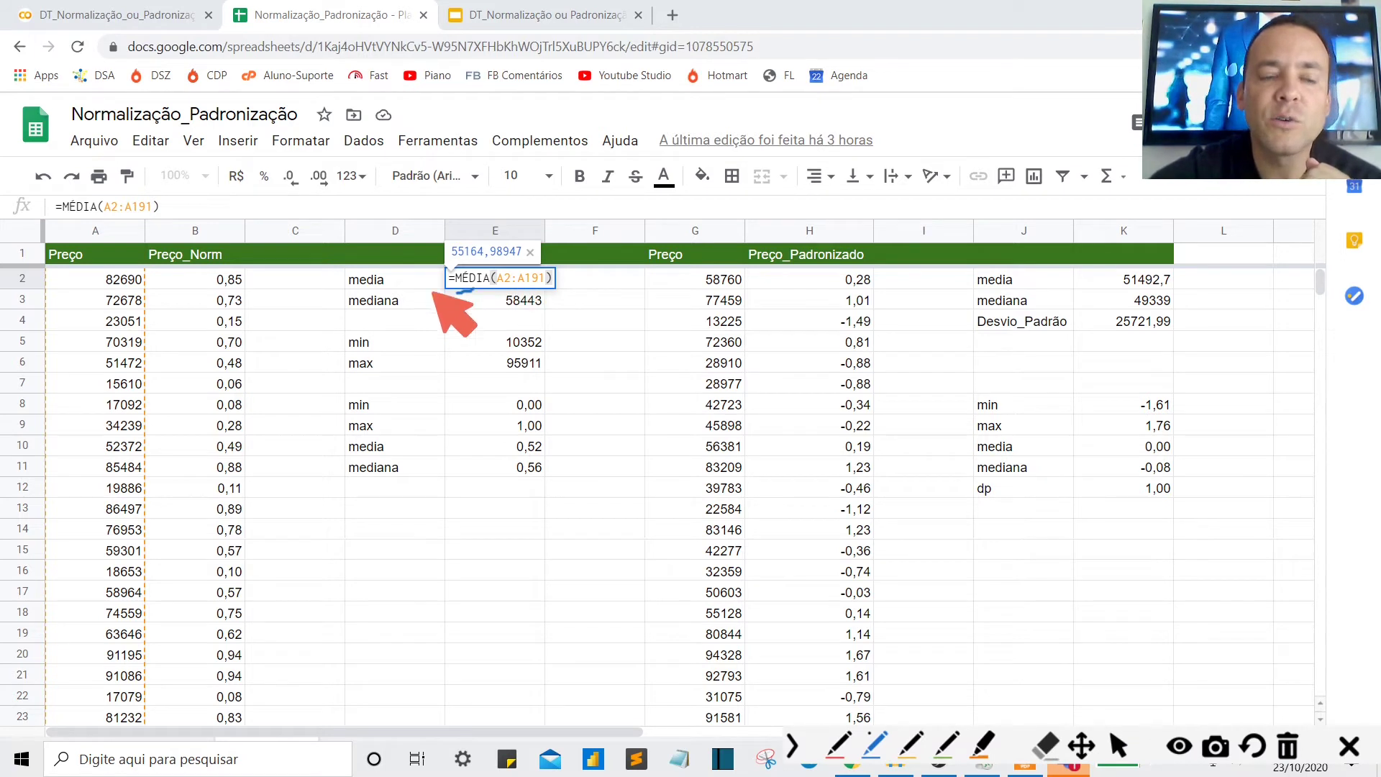
key("ctrl+shift+d")
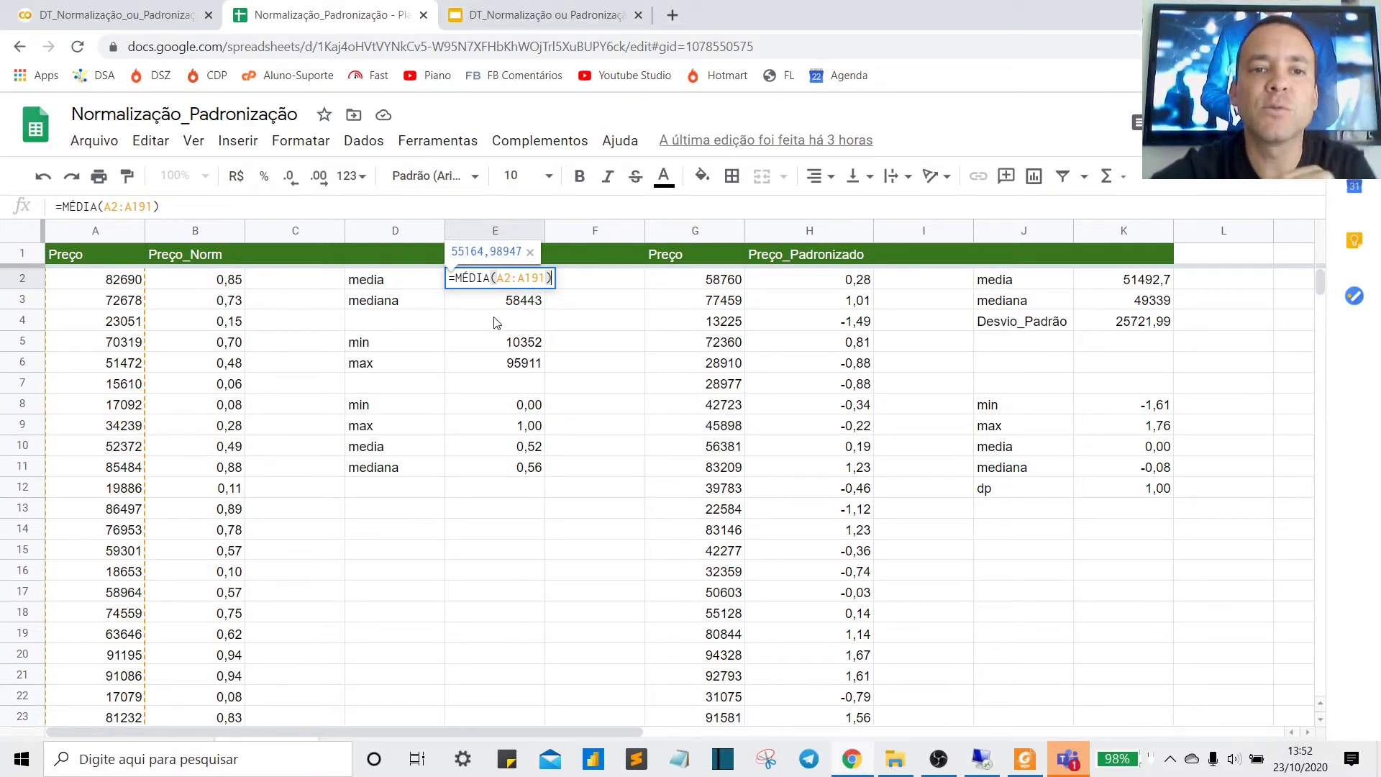
left_click(579, 343)
left_click(485, 284)
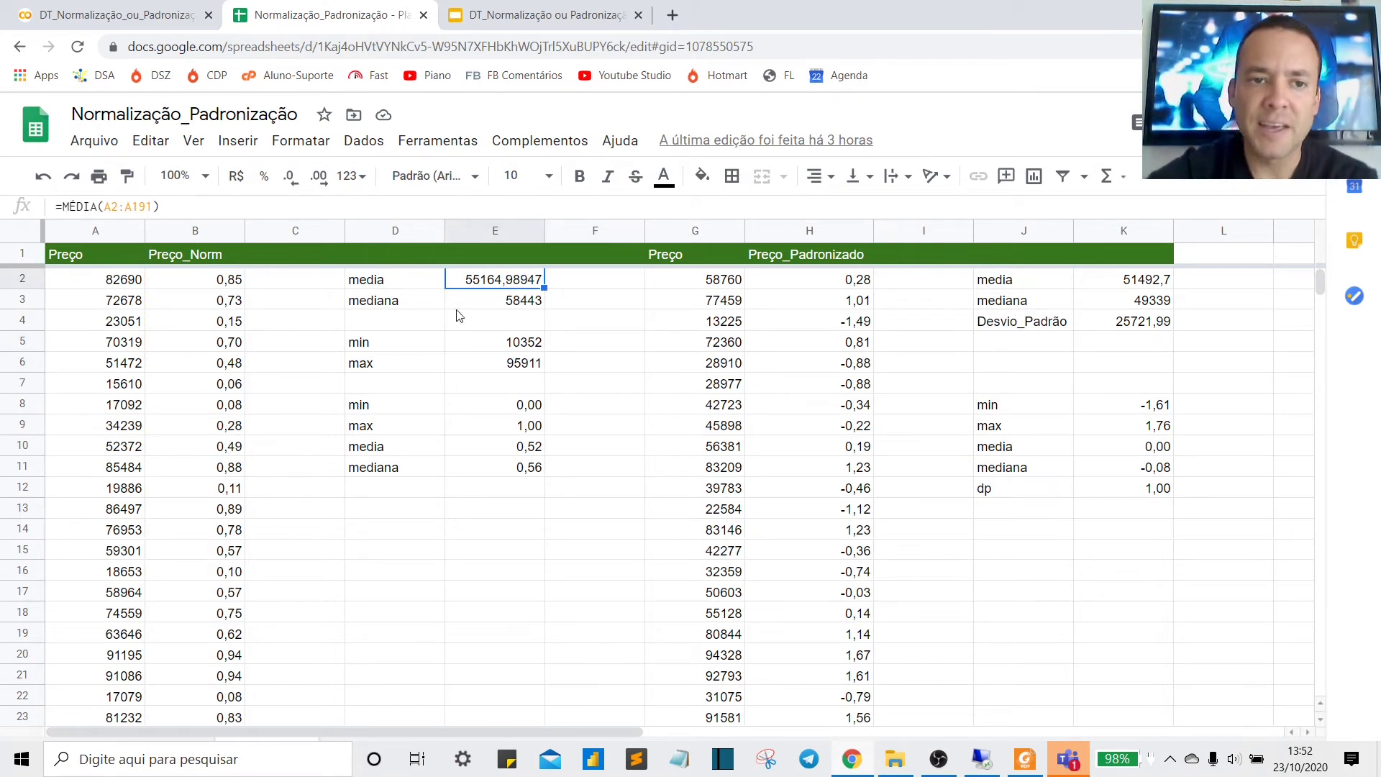
left_click(521, 305)
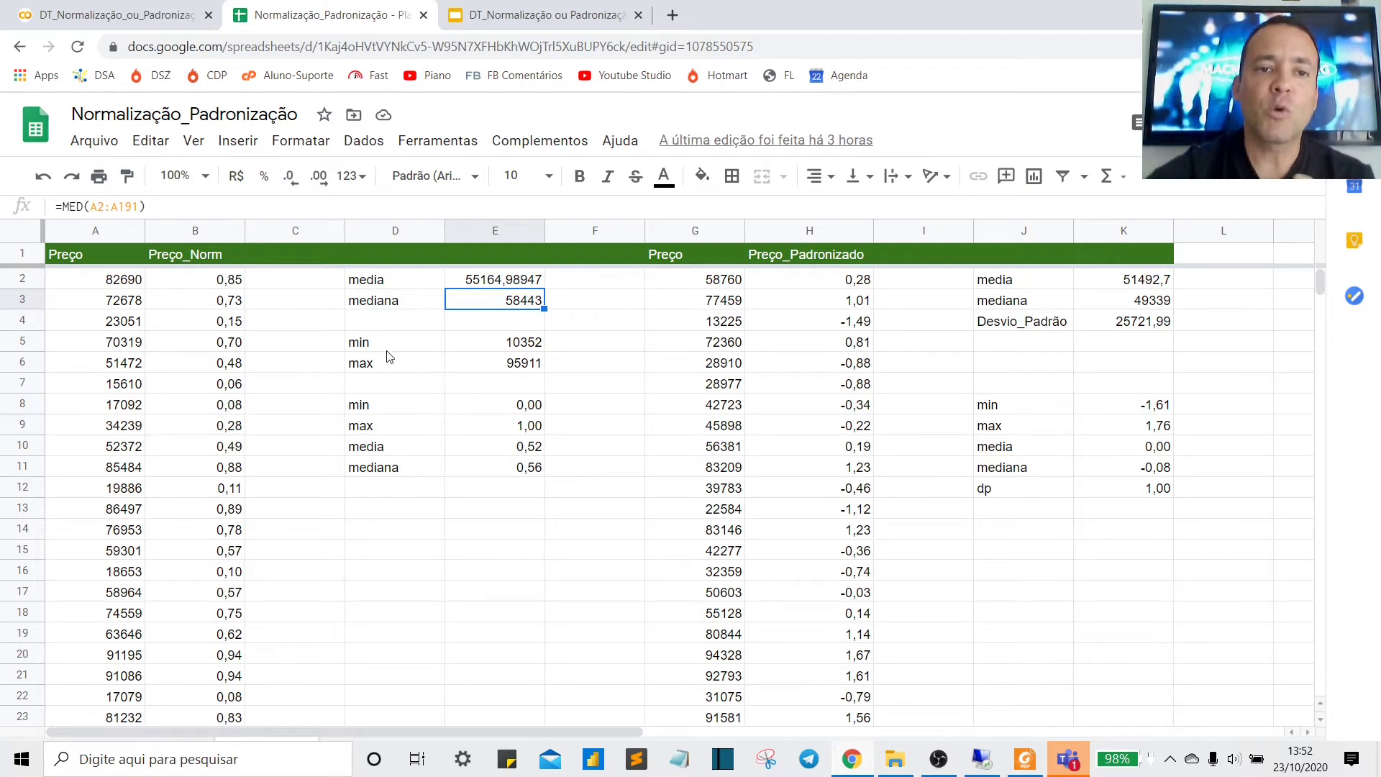
- Examine the min formula in E5 and point a pen arrow at its MÍNIMO function
left_click(405, 349)
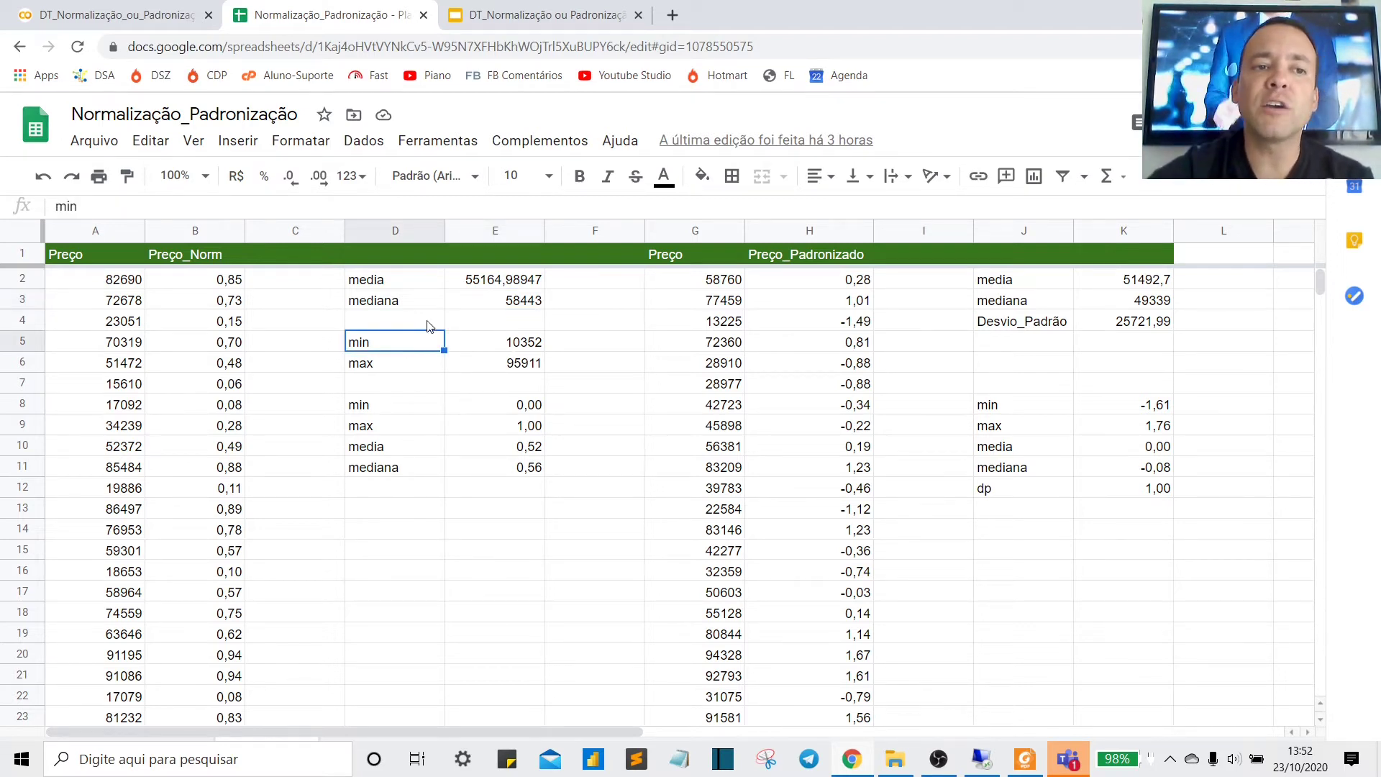
left_click(526, 343)
key("ctrl+alt+g")
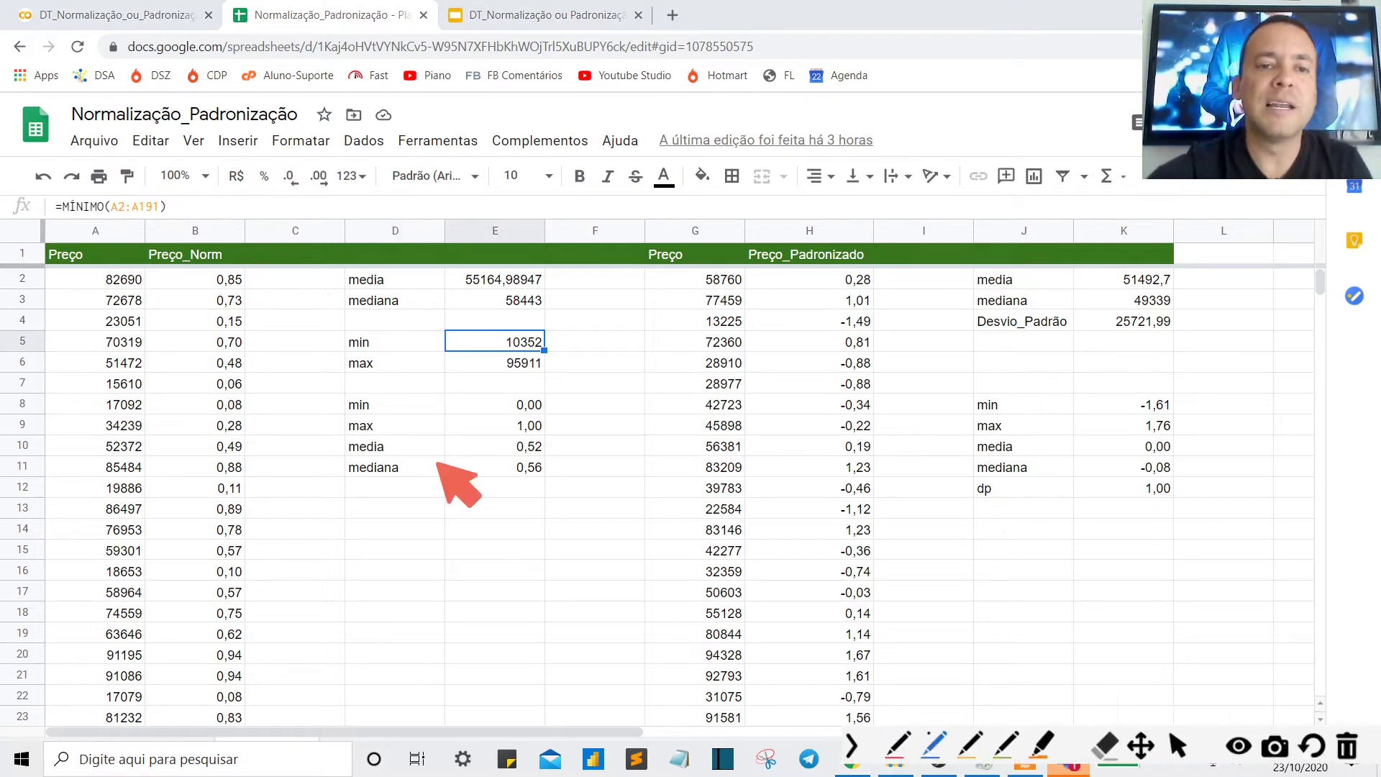
left_click_drag(54, 289, 80, 222)
left_click_drag(67, 228, 87, 225)
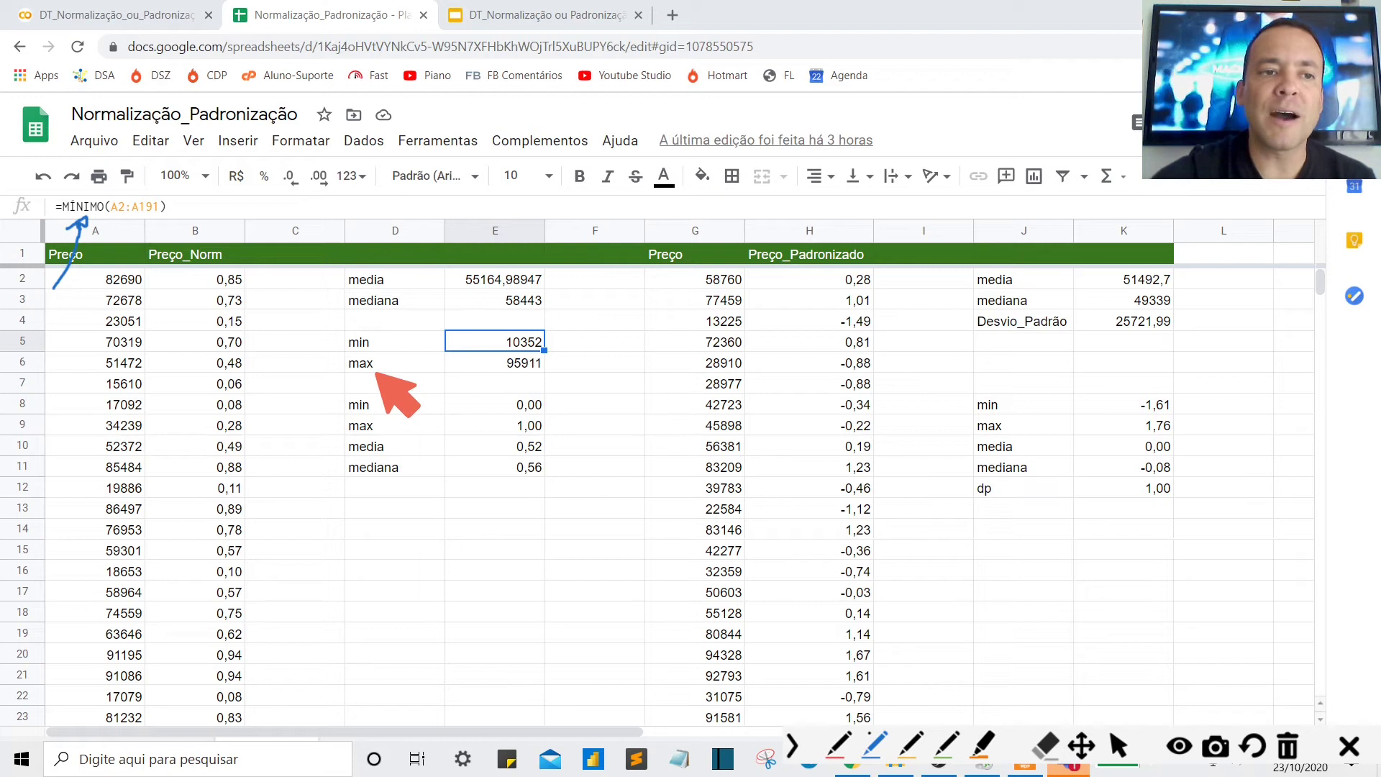
key("Escape")
- Examine the max formula in E6 and mark its MÁXIMO function with a short pen stroke
left_click(519, 367)
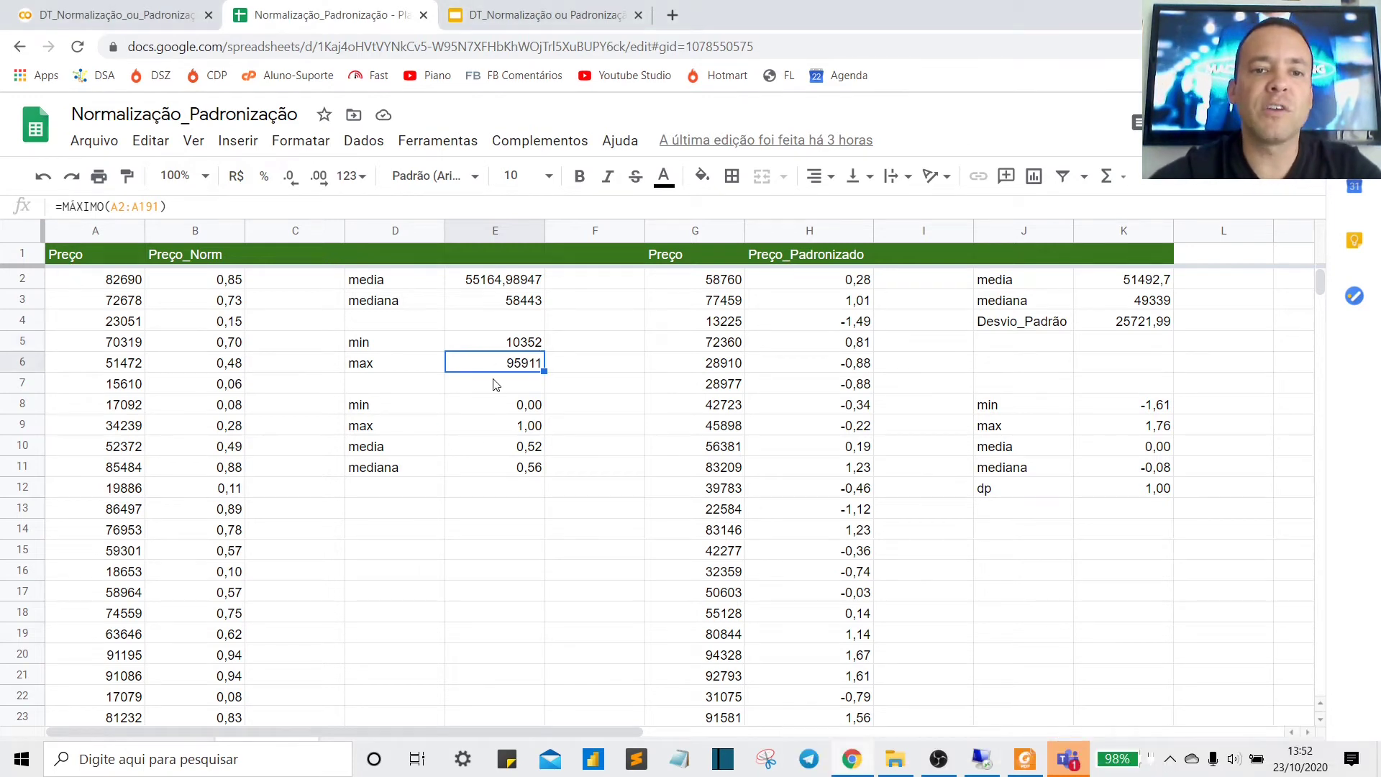
key("ctrl+shift+p")
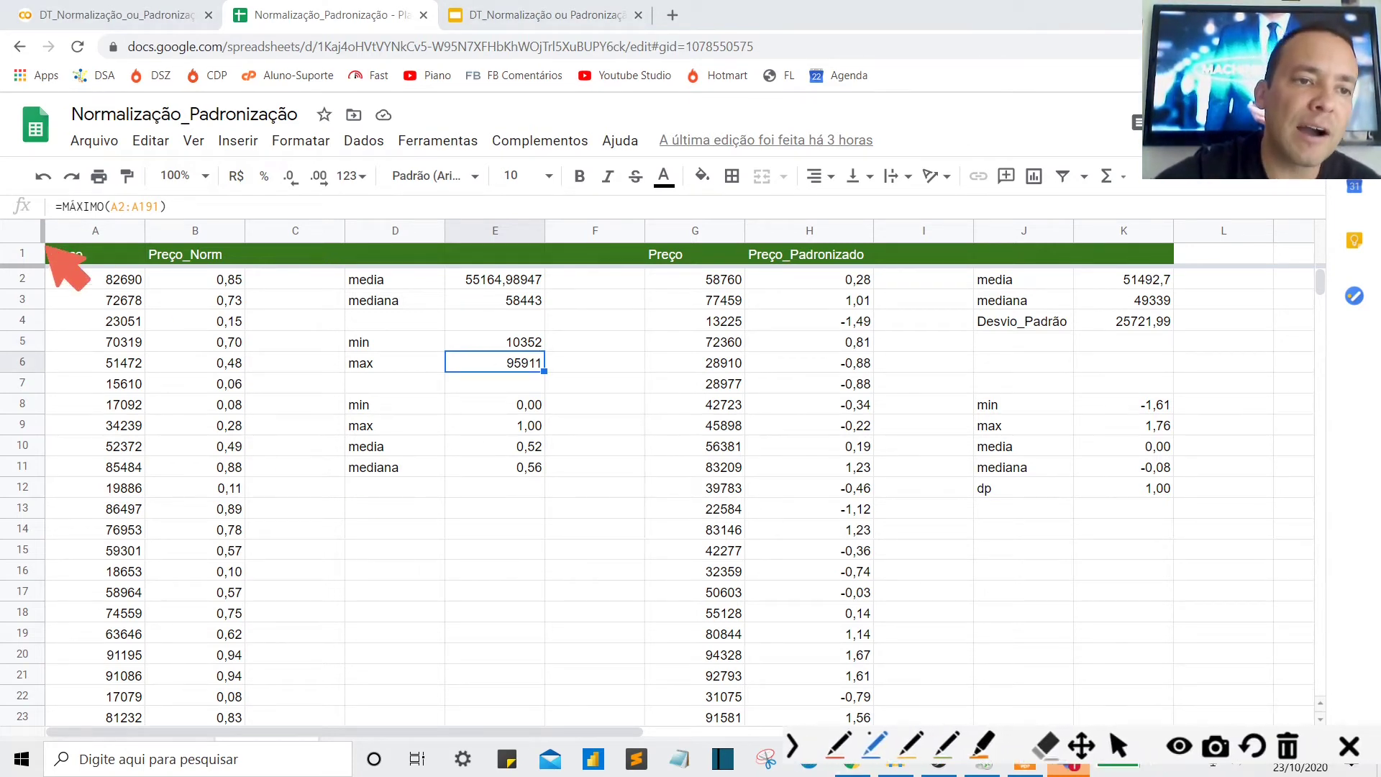
left_click_drag(49, 236, 72, 219)
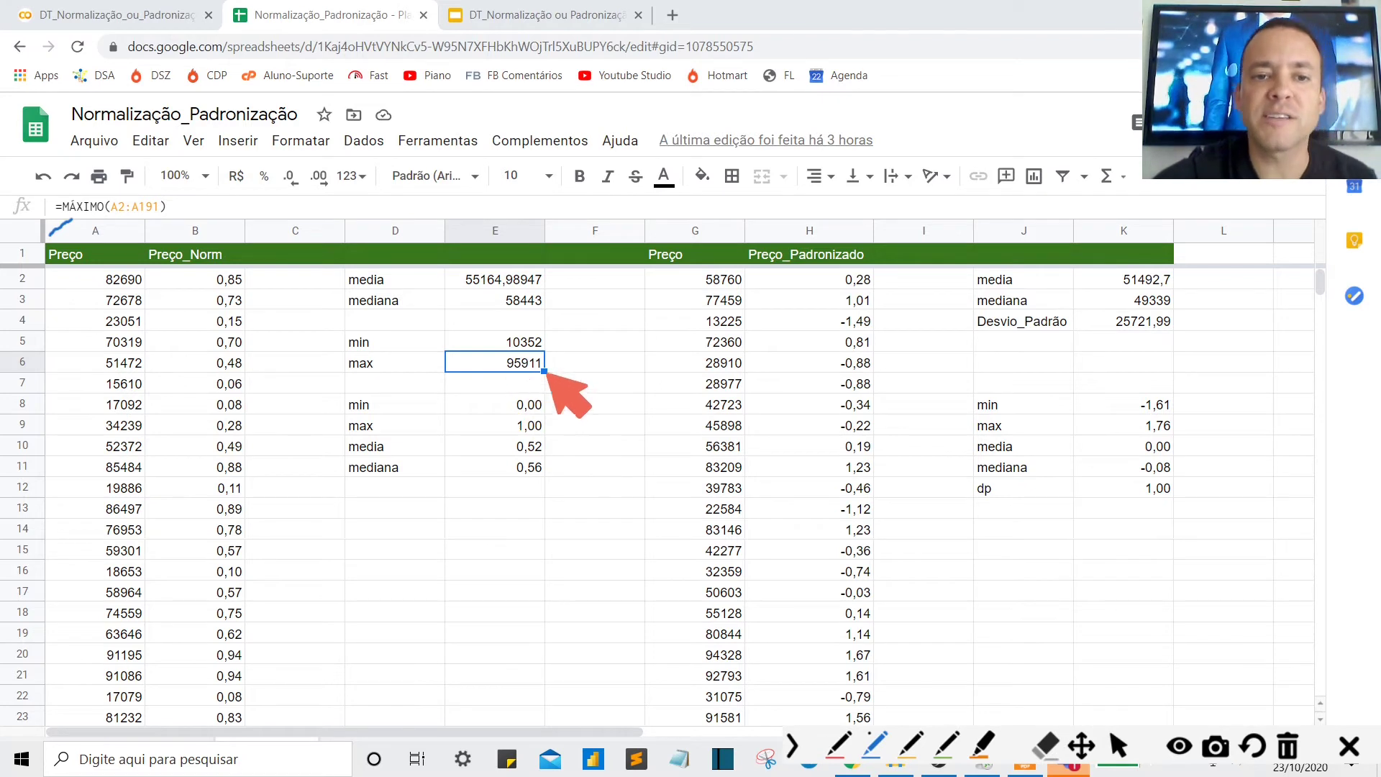
key("ctrl+shift+p")
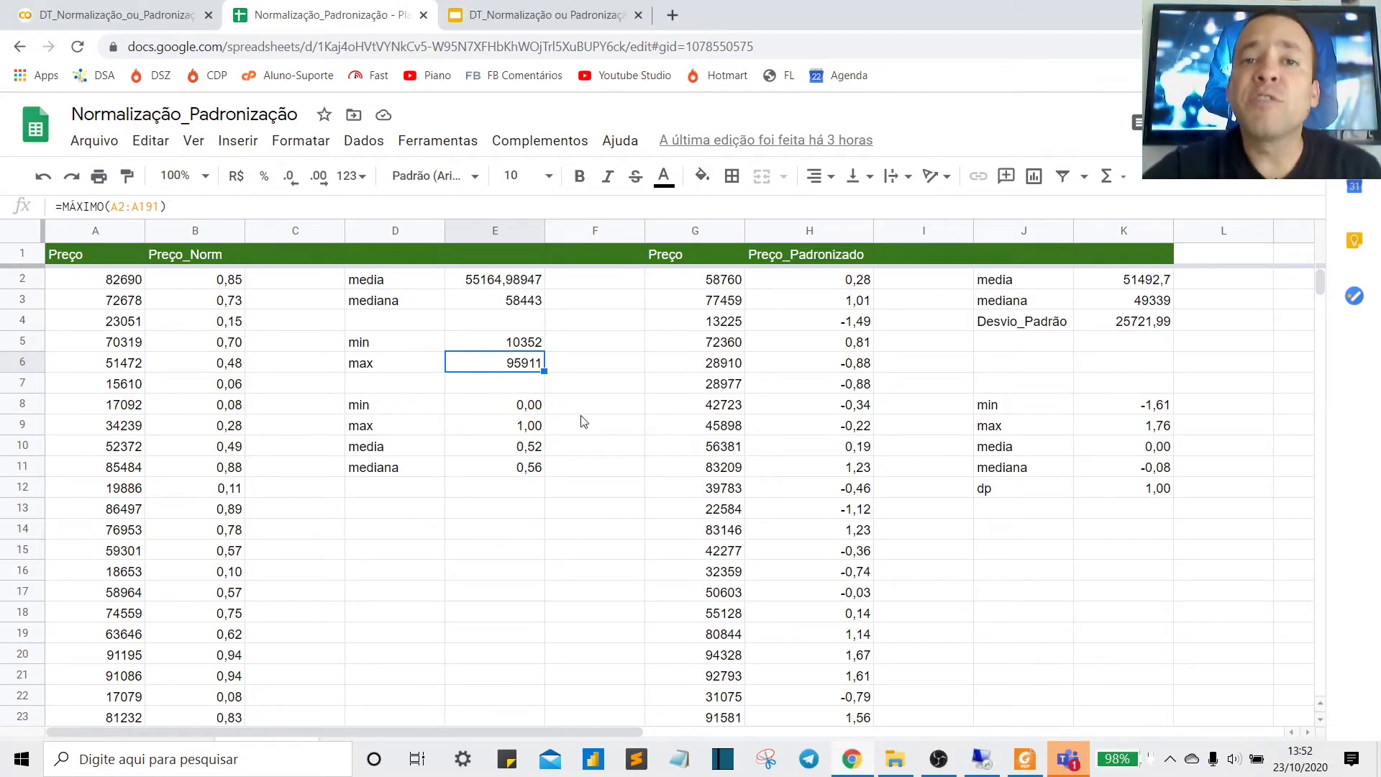
- Go from the min and max cells to the first Preço_Norm value in B2 to examine its normalization formula
key("Up")
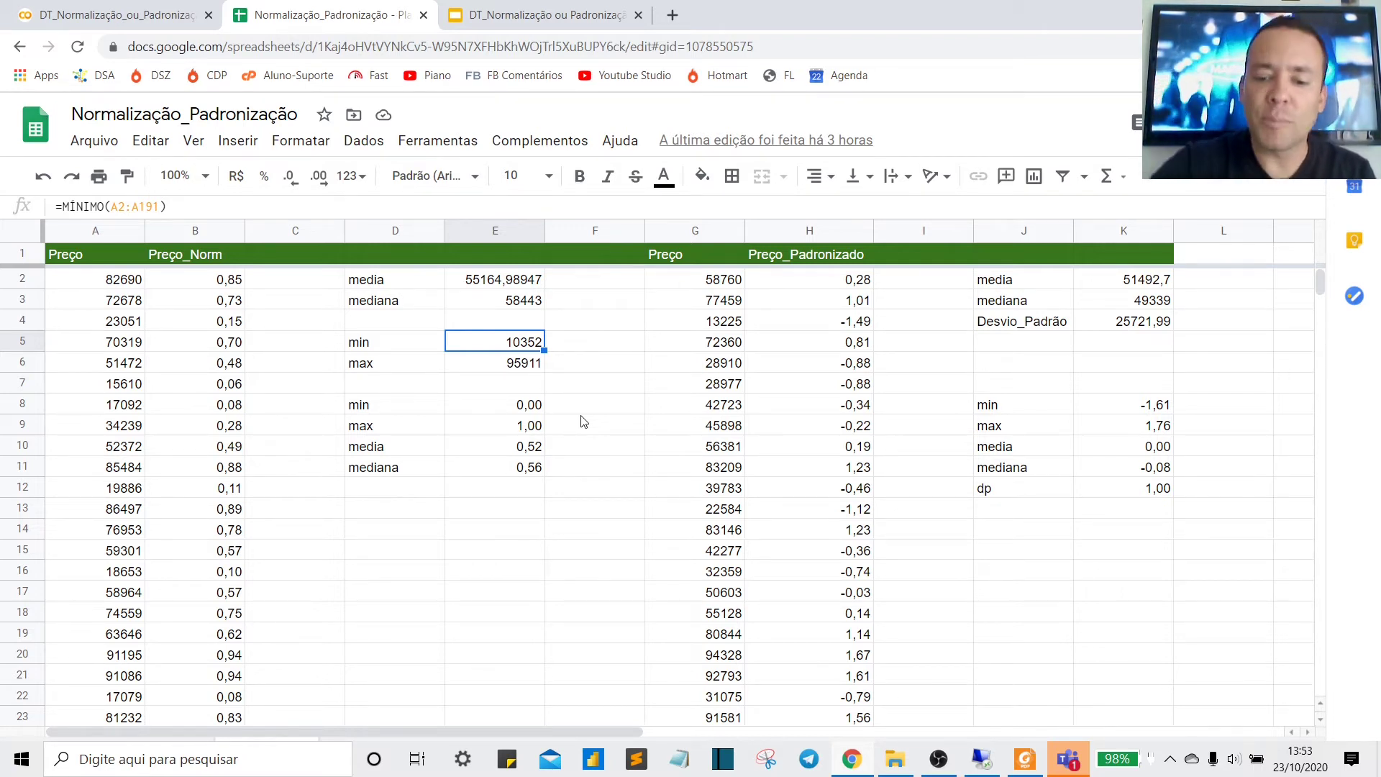
key("Left")
key("Left")
key("Left")
key("Up")
key("Up")
key("Up")
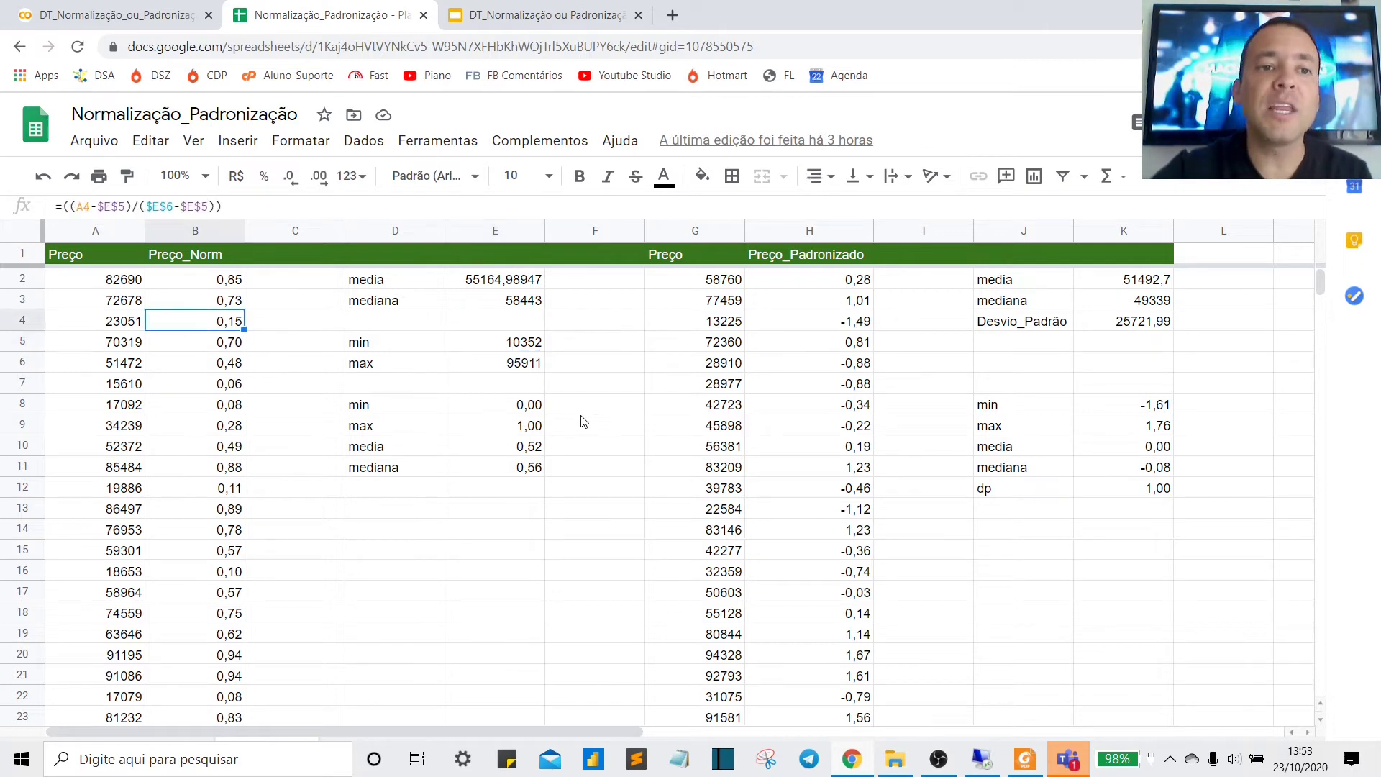
key("Right")
key("Down")
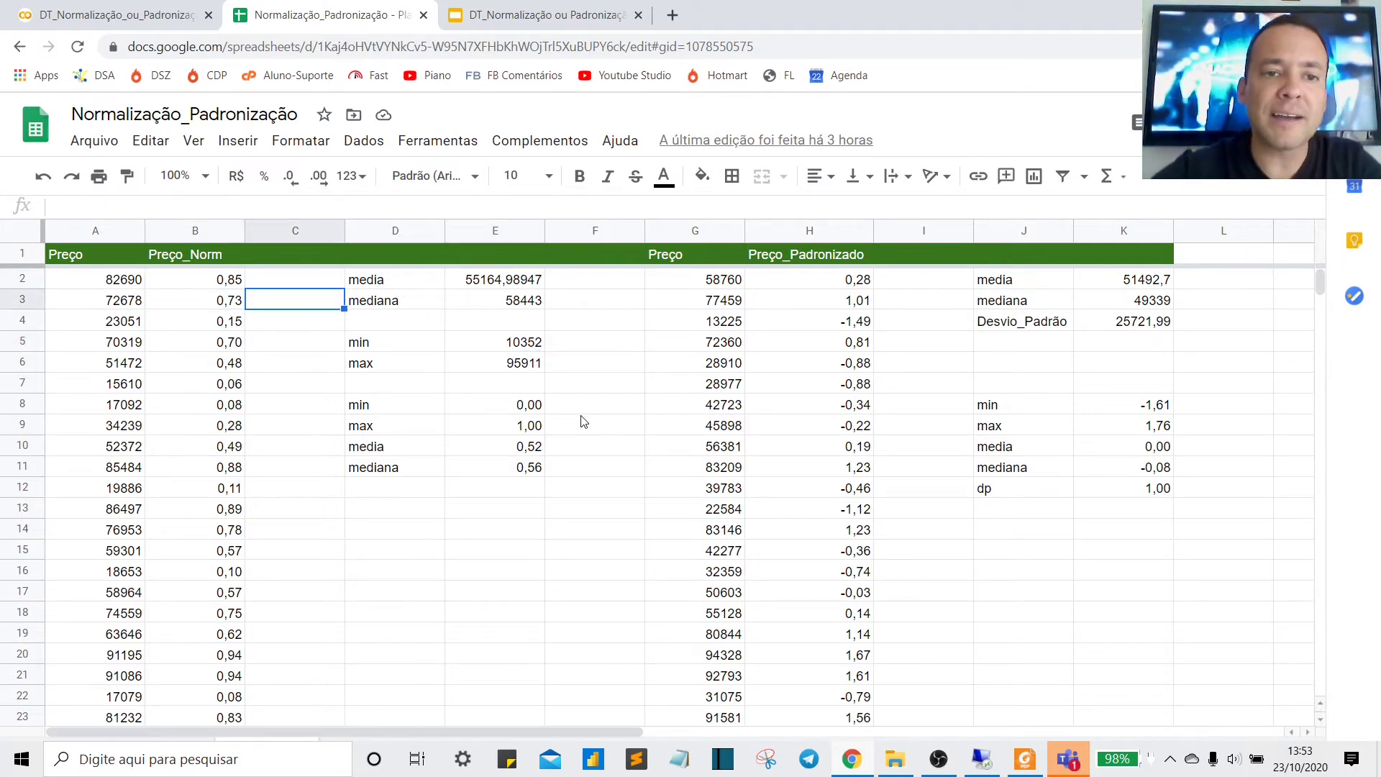
key("Left")
key("Up")
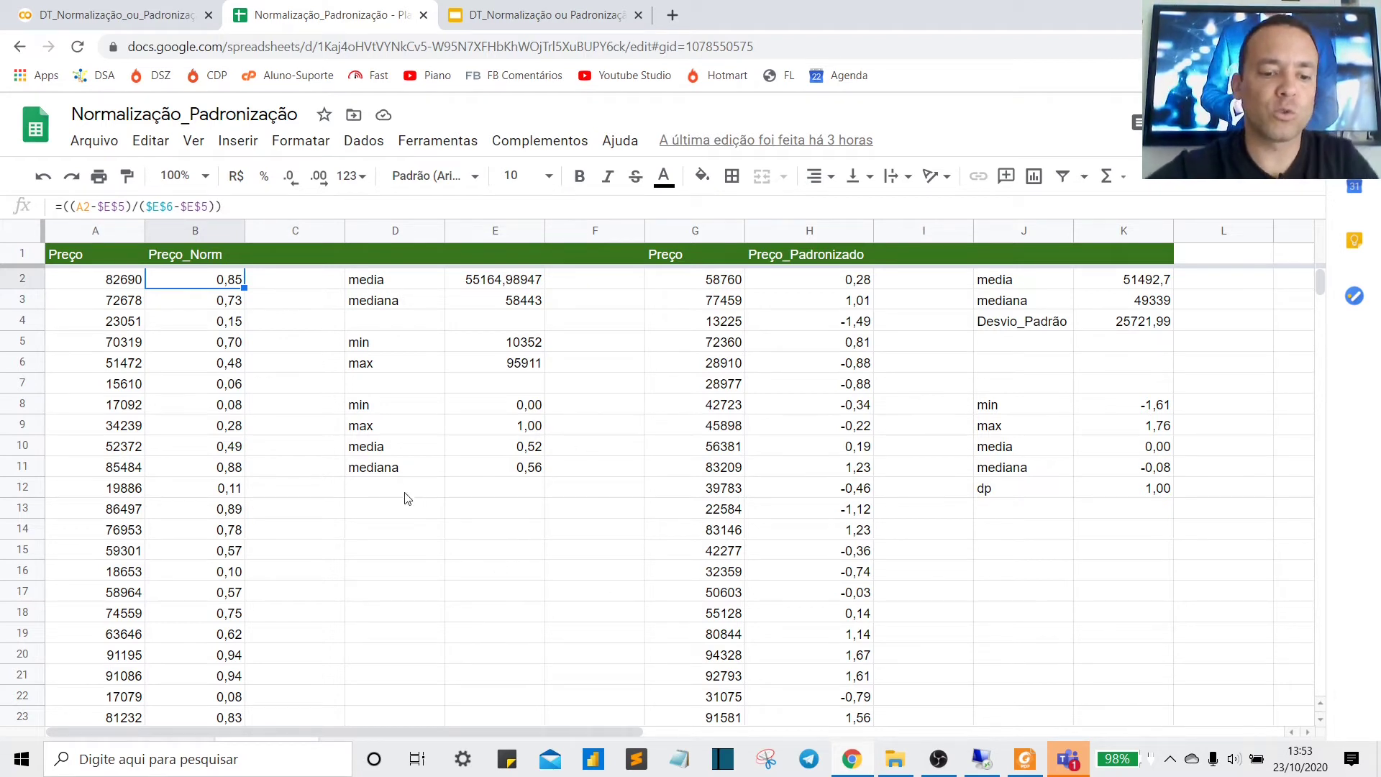
- Circle the Preço_Norm column header with the screen pen and remove the mark
key("ctrl+alt+g")
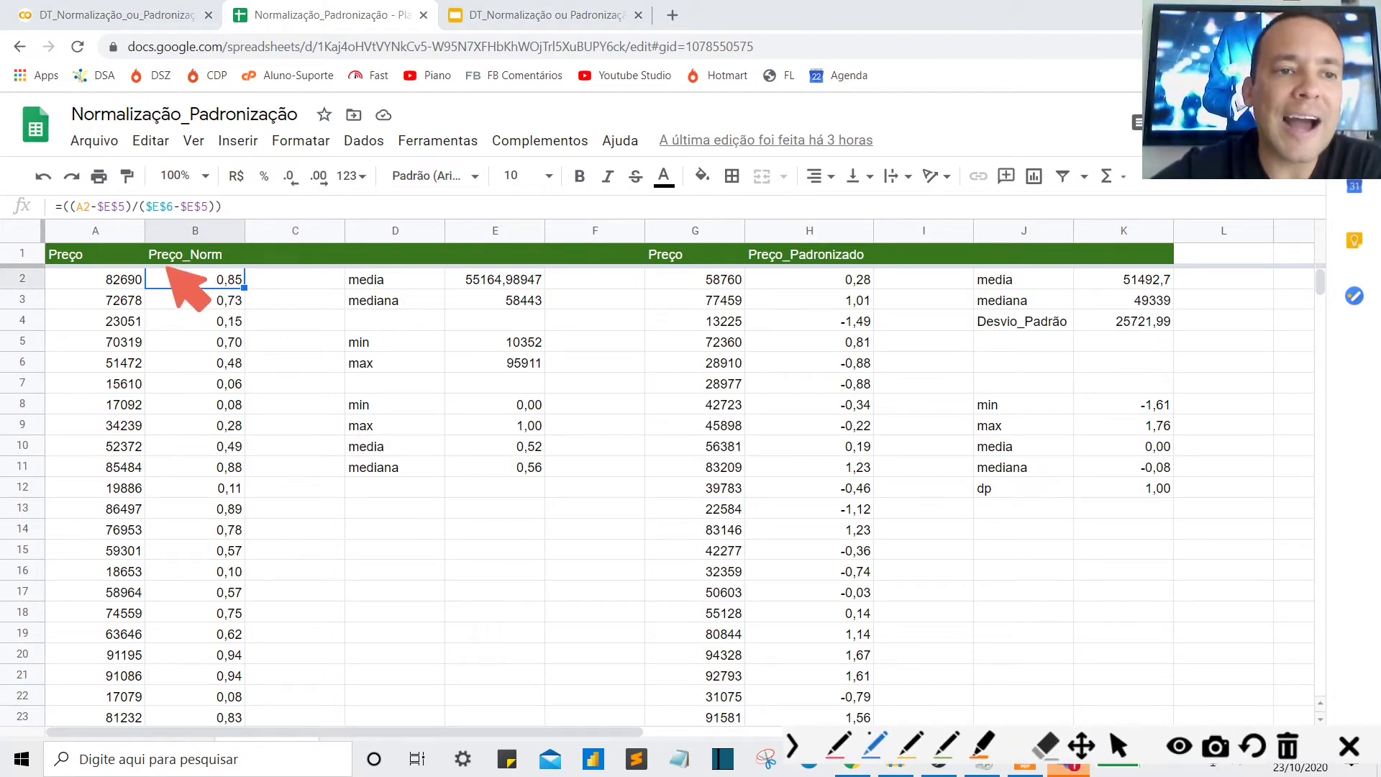
mouse_move(145, 239)
left_mouse_down()
mouse_move(149, 267)
mouse_move(250, 267)
mouse_move(216, 237)
mouse_move(148, 241)
mouse_move(151, 265)
left_mouse_up()
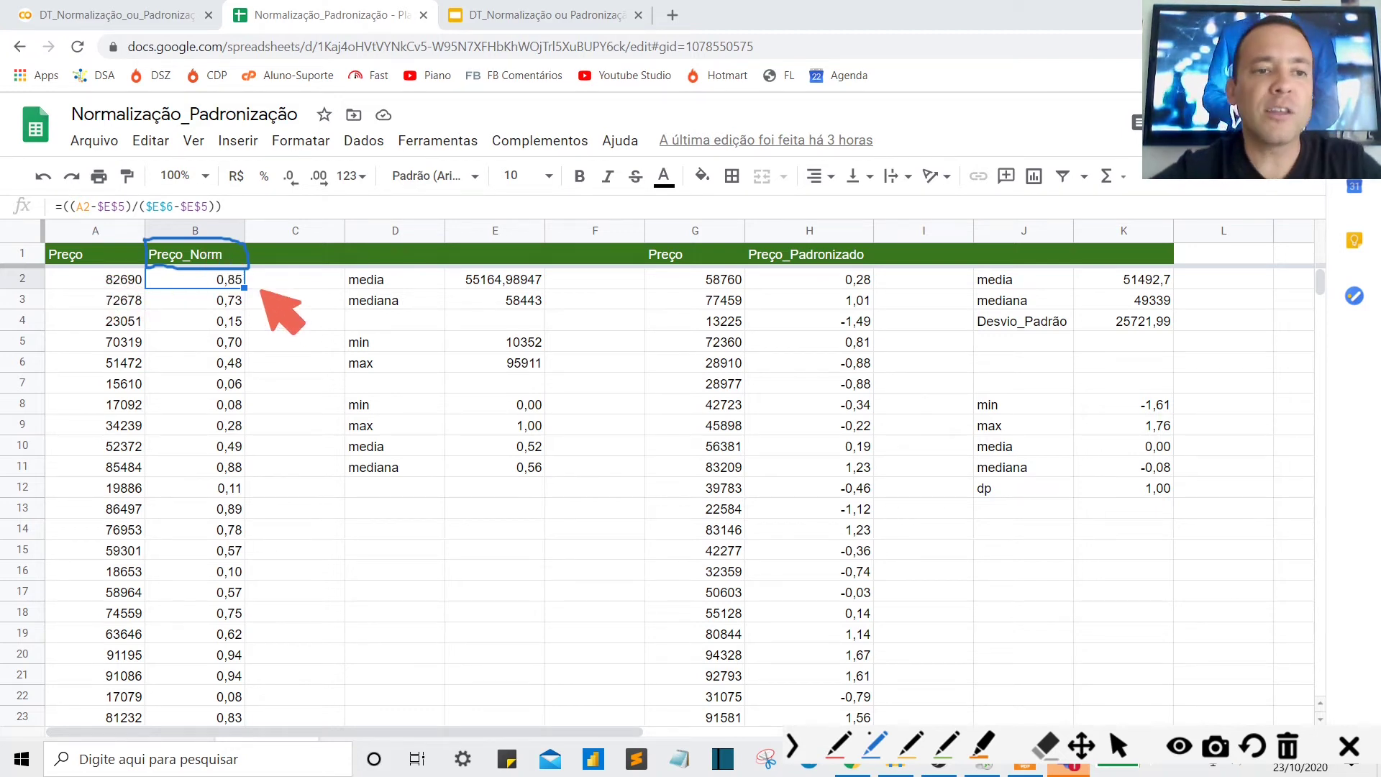
key("ctrl+z")
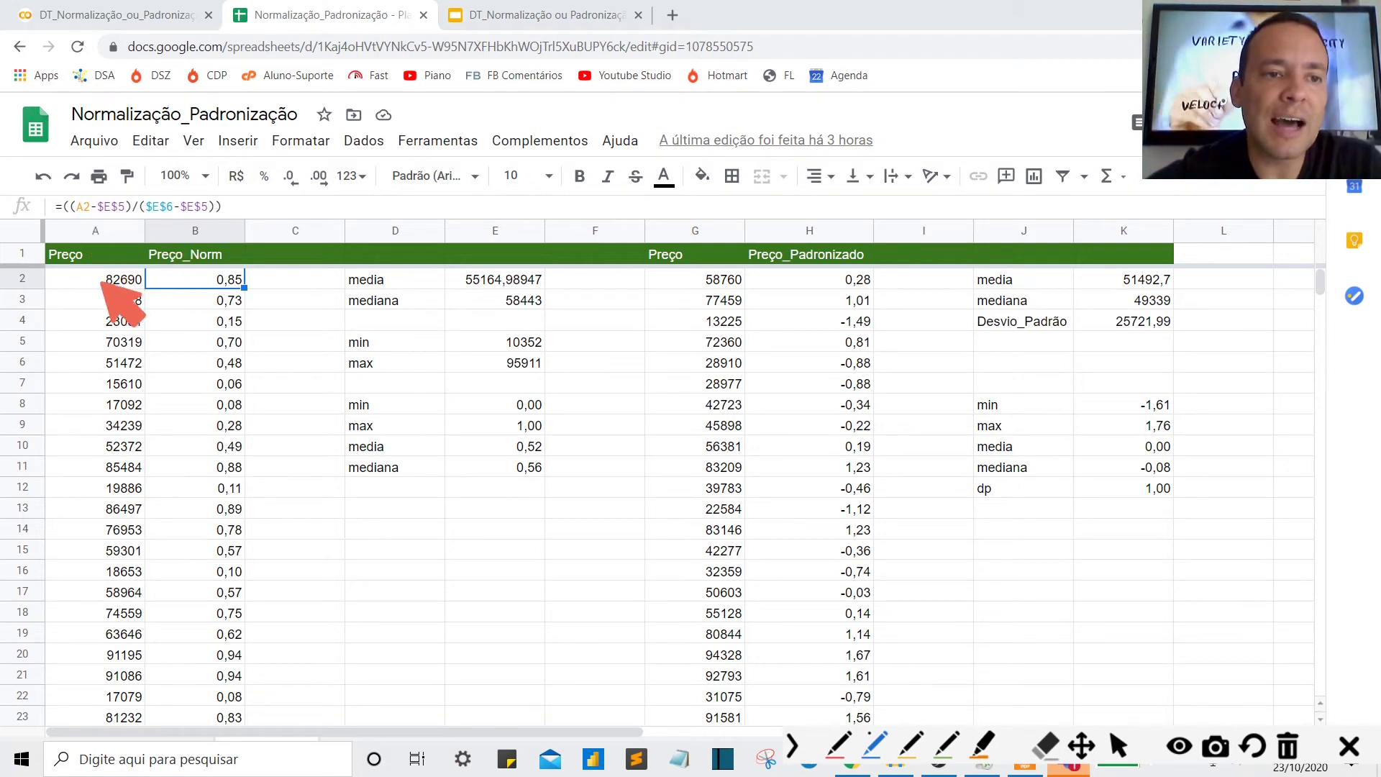
- Mark the cells used in the B2 formula by circling the A2 price and column letter E, with an arrow at the E5 minimum
mouse_move(98, 272)
left_mouse_down()
mouse_move(125, 289)
mouse_move(141, 276)
mouse_move(98, 270)
left_mouse_up()
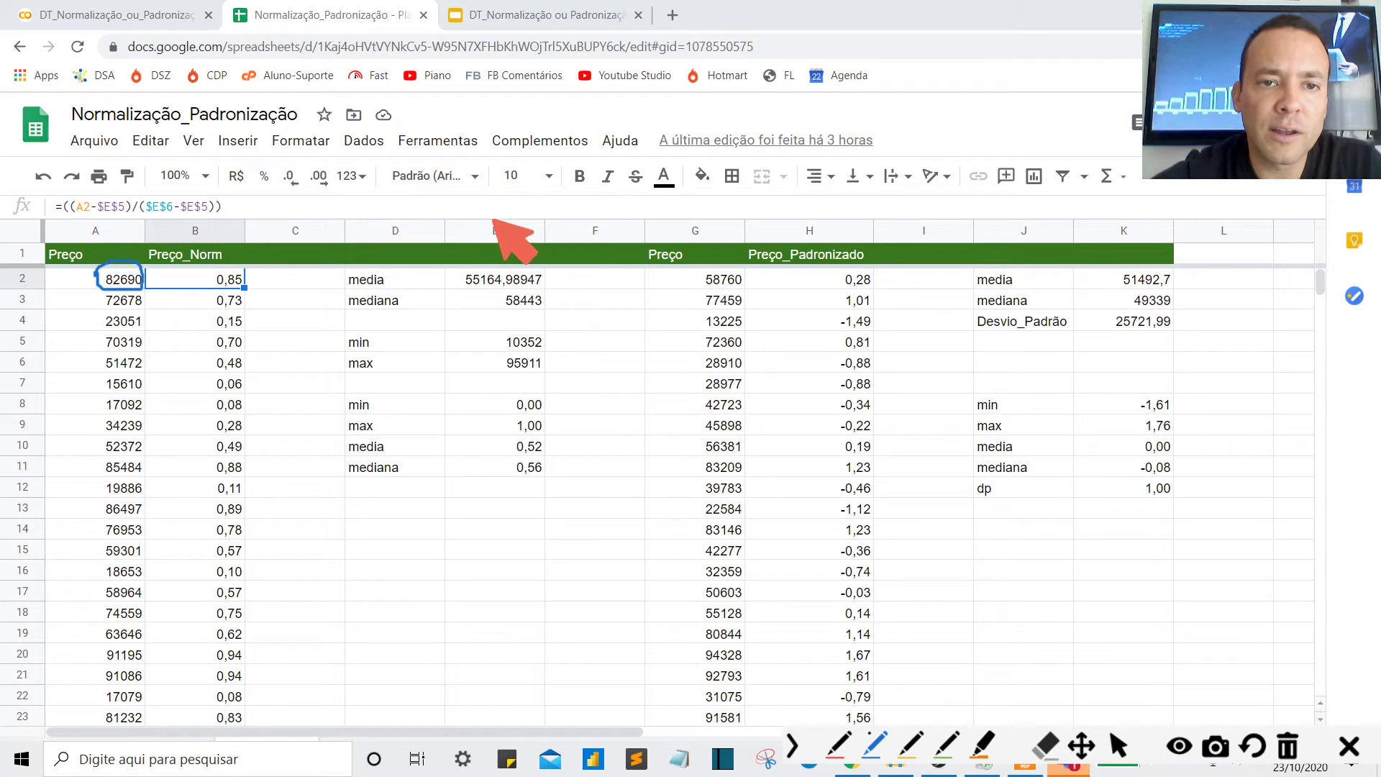
left_click_drag(493, 219, 489, 241)
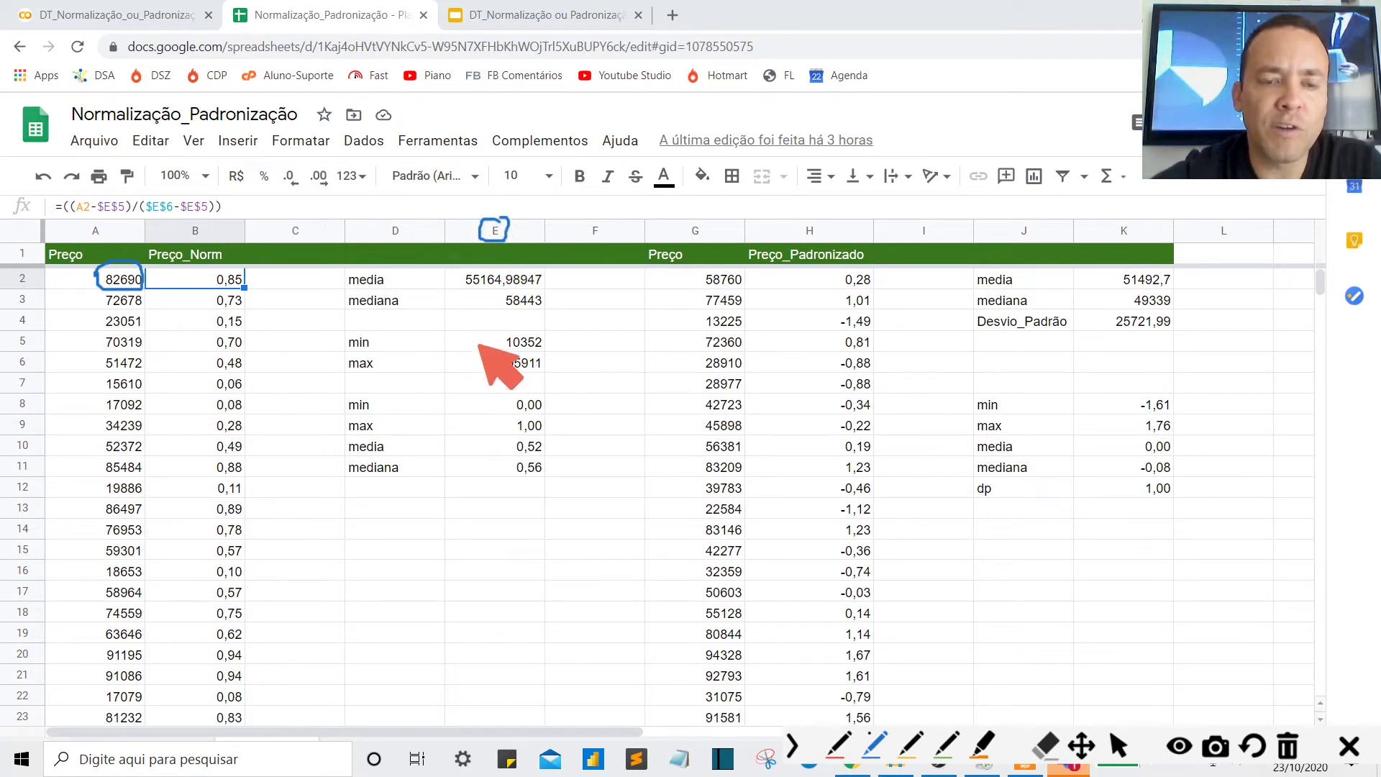
left_click_drag(473, 344, 500, 344)
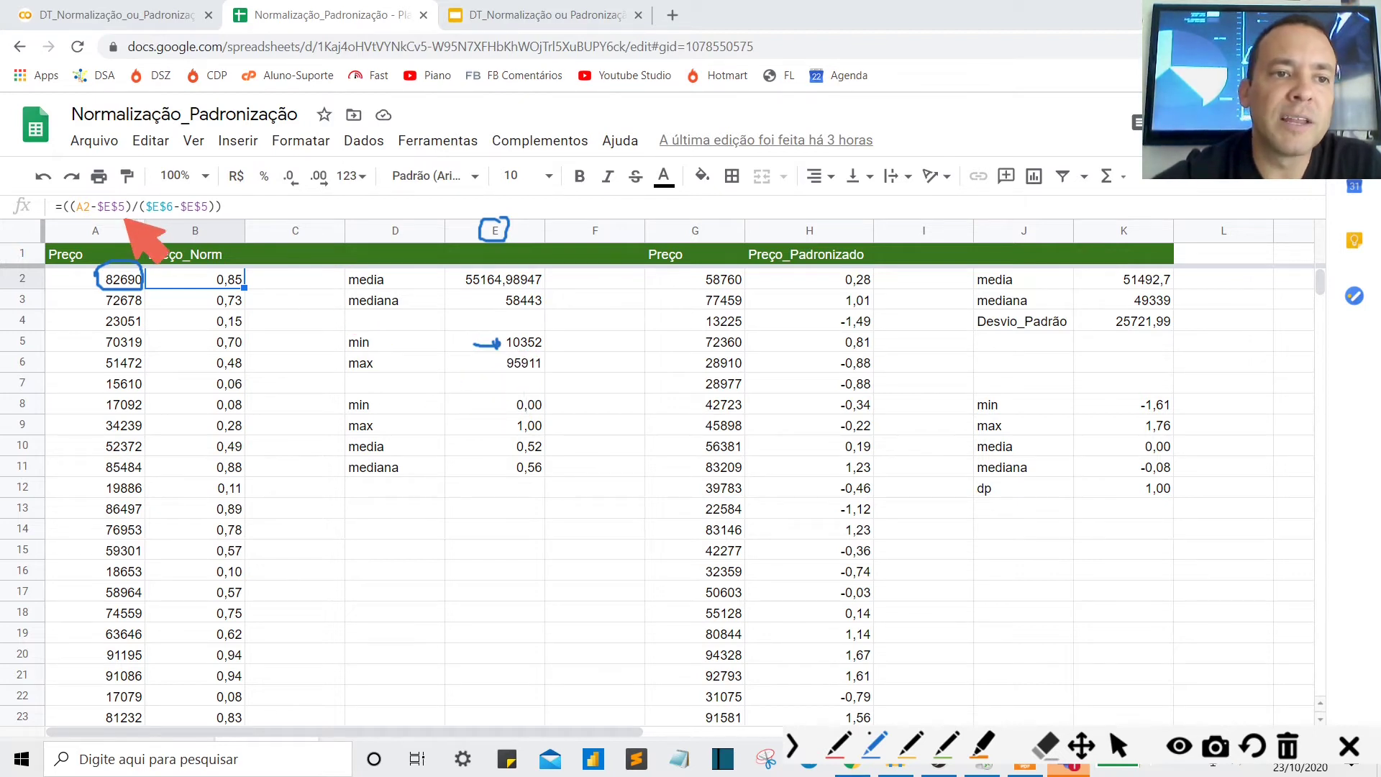
- Mark the division in the B2 formula and the E5 and E6 min and max values with the screen pen, and clear the marks
left_click_drag(127, 224, 160, 176)
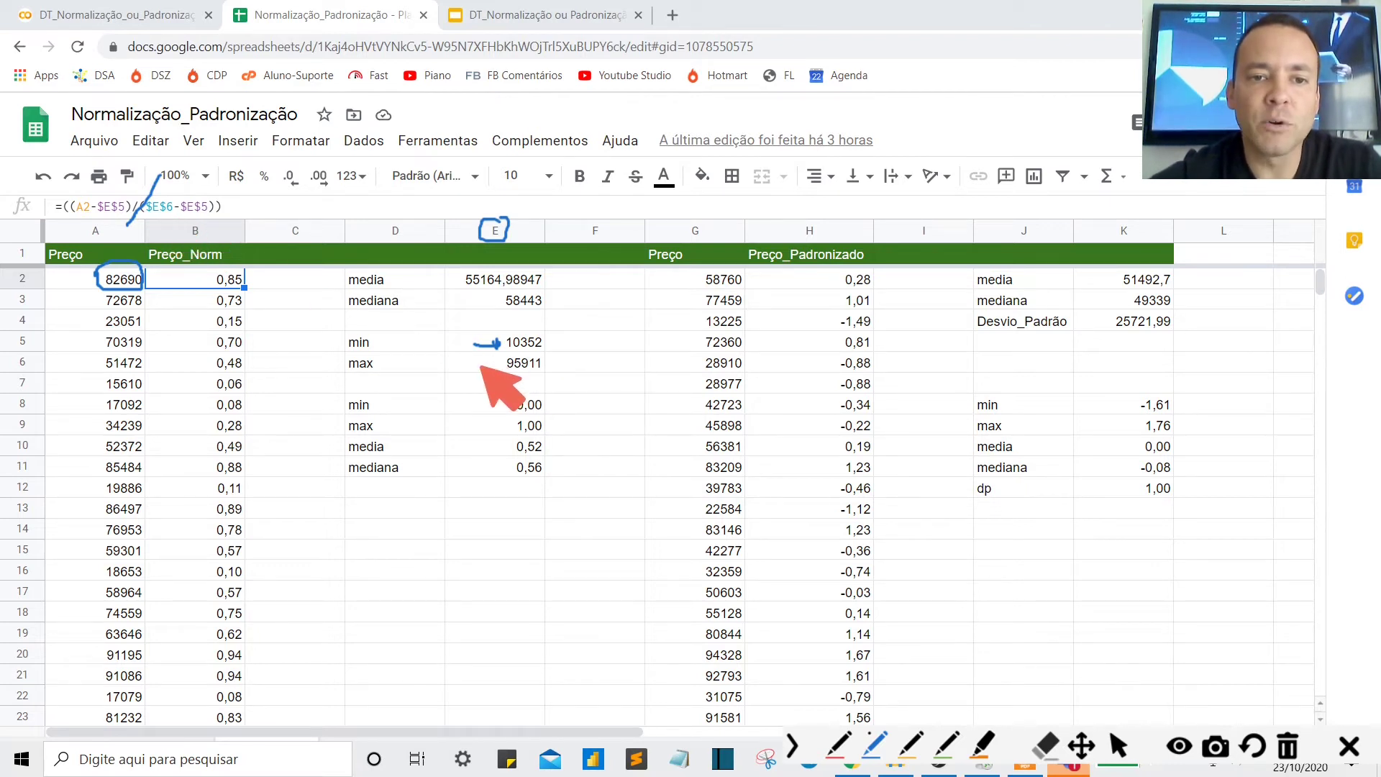
left_click_drag(473, 364, 552, 368)
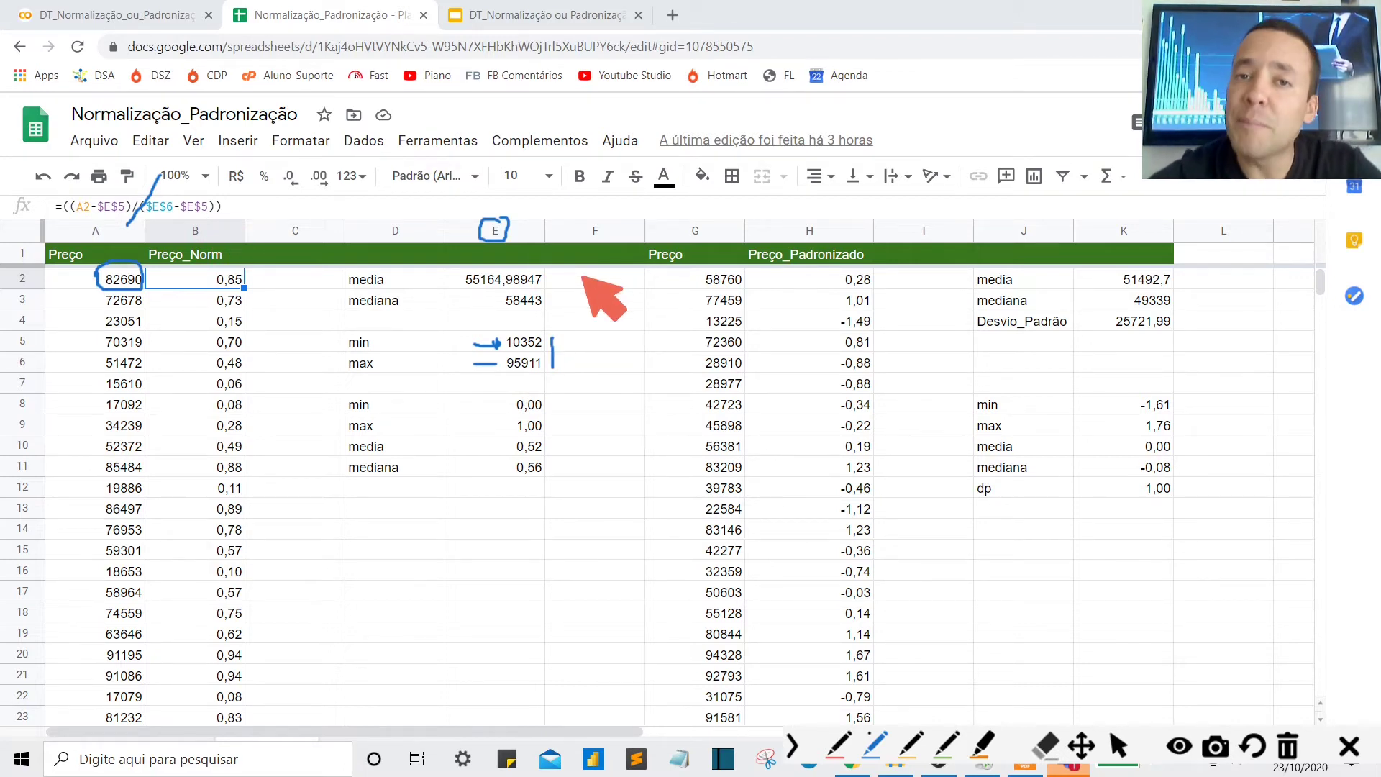
key("Escape")
- Switch to the DT_Normalização ou Padronização presentation and go to the "O que é normalização?" slide
left_click(125, 20)
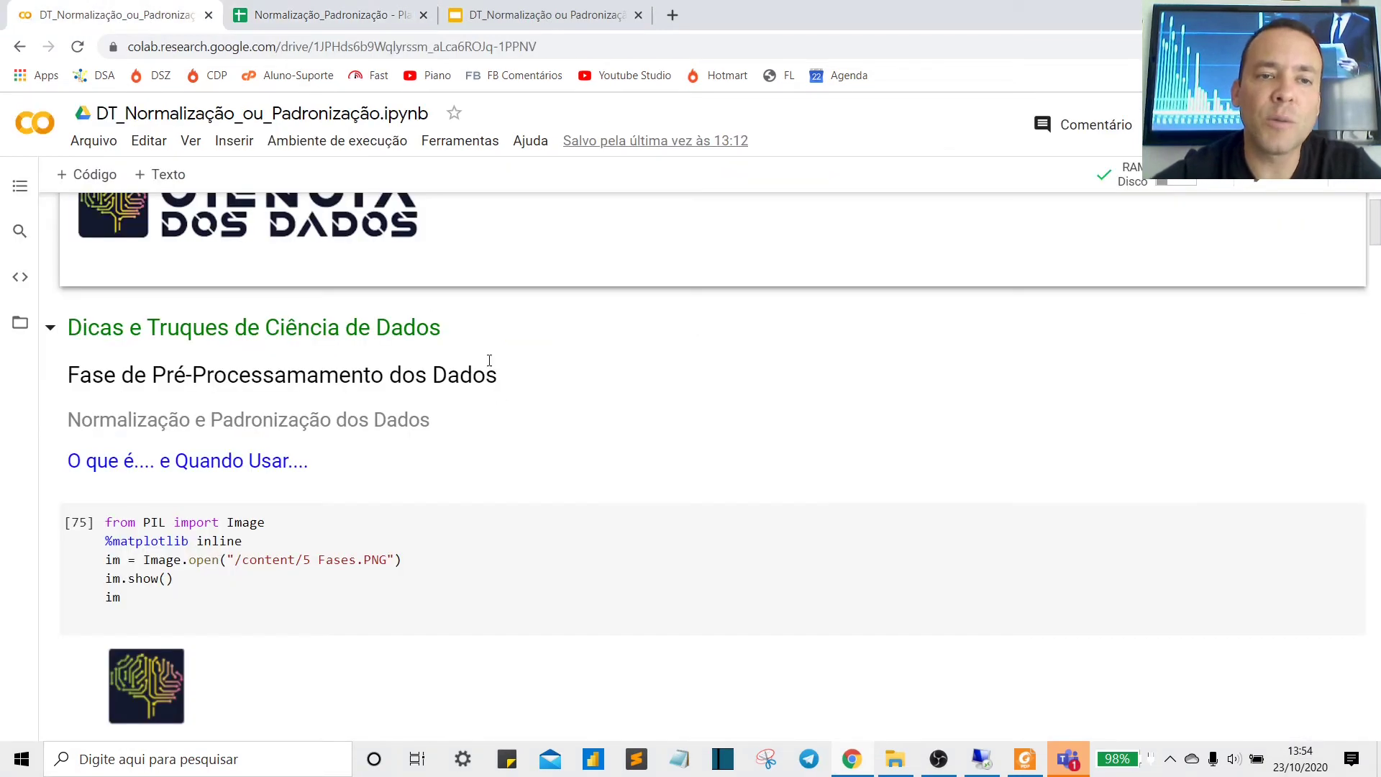
left_click(537, 26)
key("Up")
key("Up")
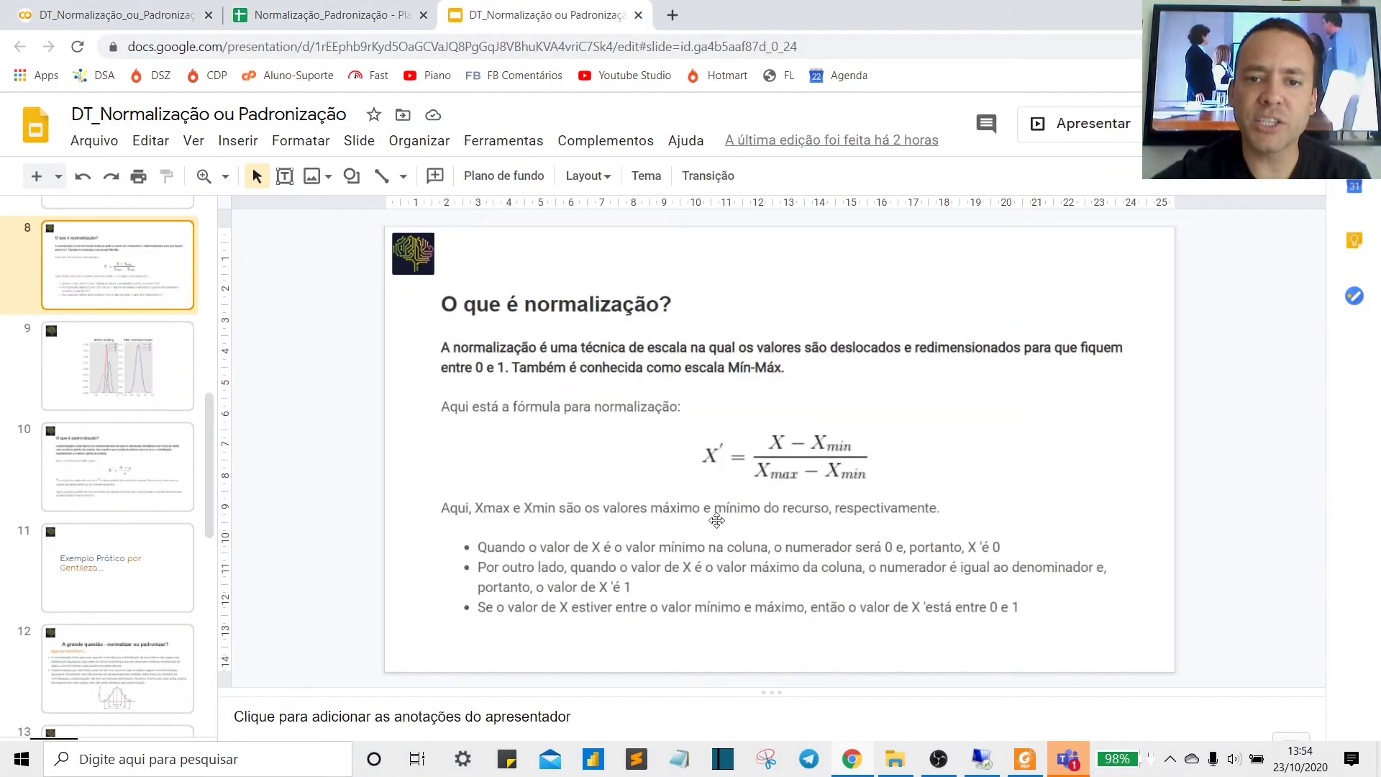
- Box the normalization formula on the slide, mark its Xmin and Xmax terms with the screen pen, and clear the marks
key("ctrl+alt+g")
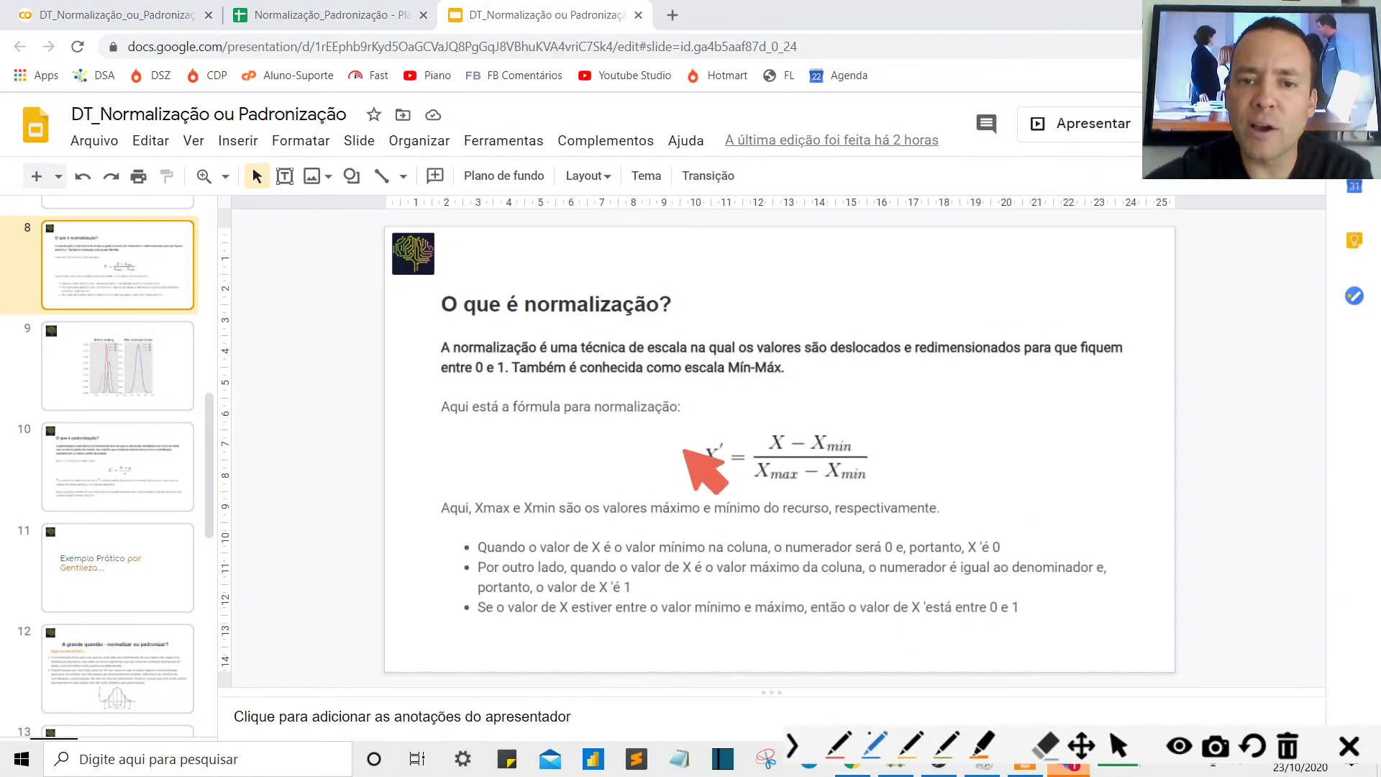
left_click_drag(758, 391, 713, 399)
left_click_drag(843, 430, 863, 419)
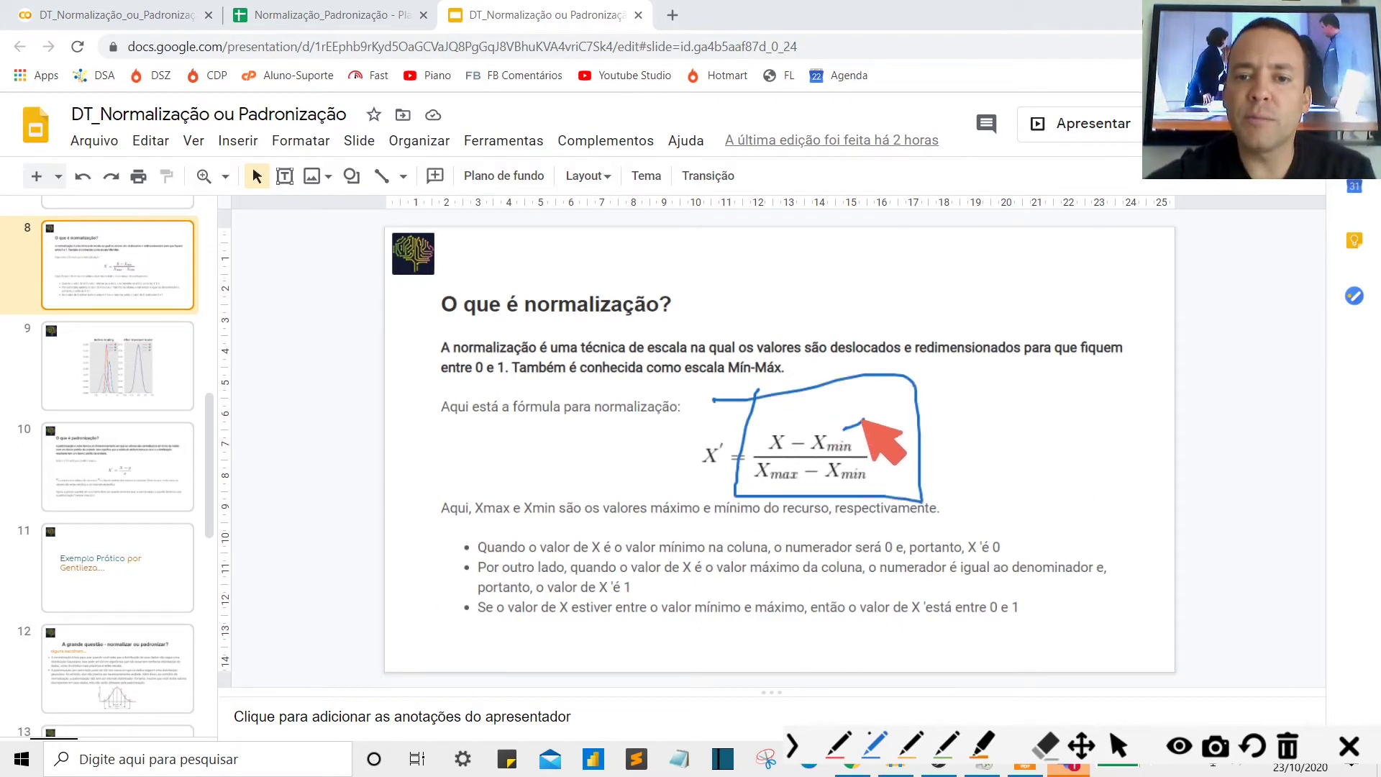
left_click_drag(771, 488, 859, 486)
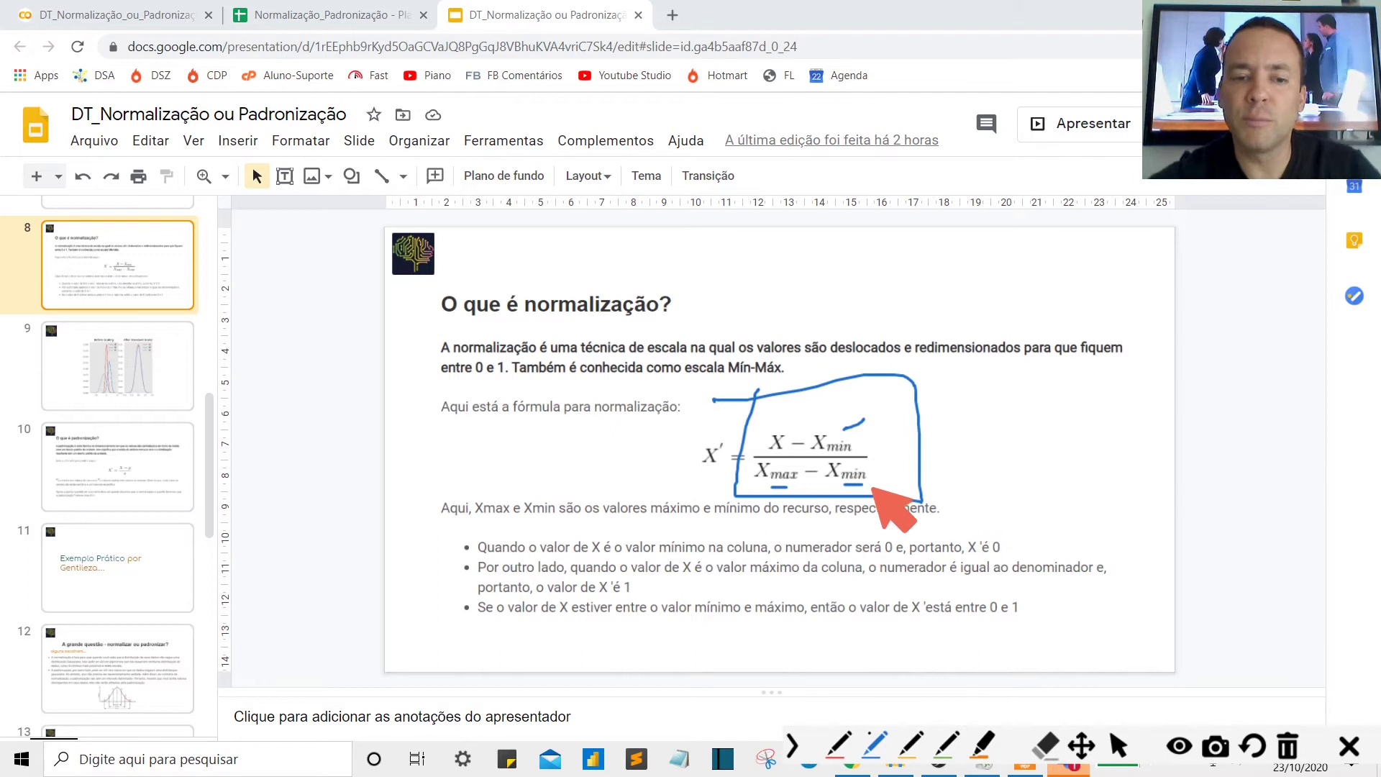
key("Escape")
- Return to the Normalização_Padronização spreadsheet, draw a pen arrow at the first Preço_Norm value in B2, and clear it
left_click(327, 15)
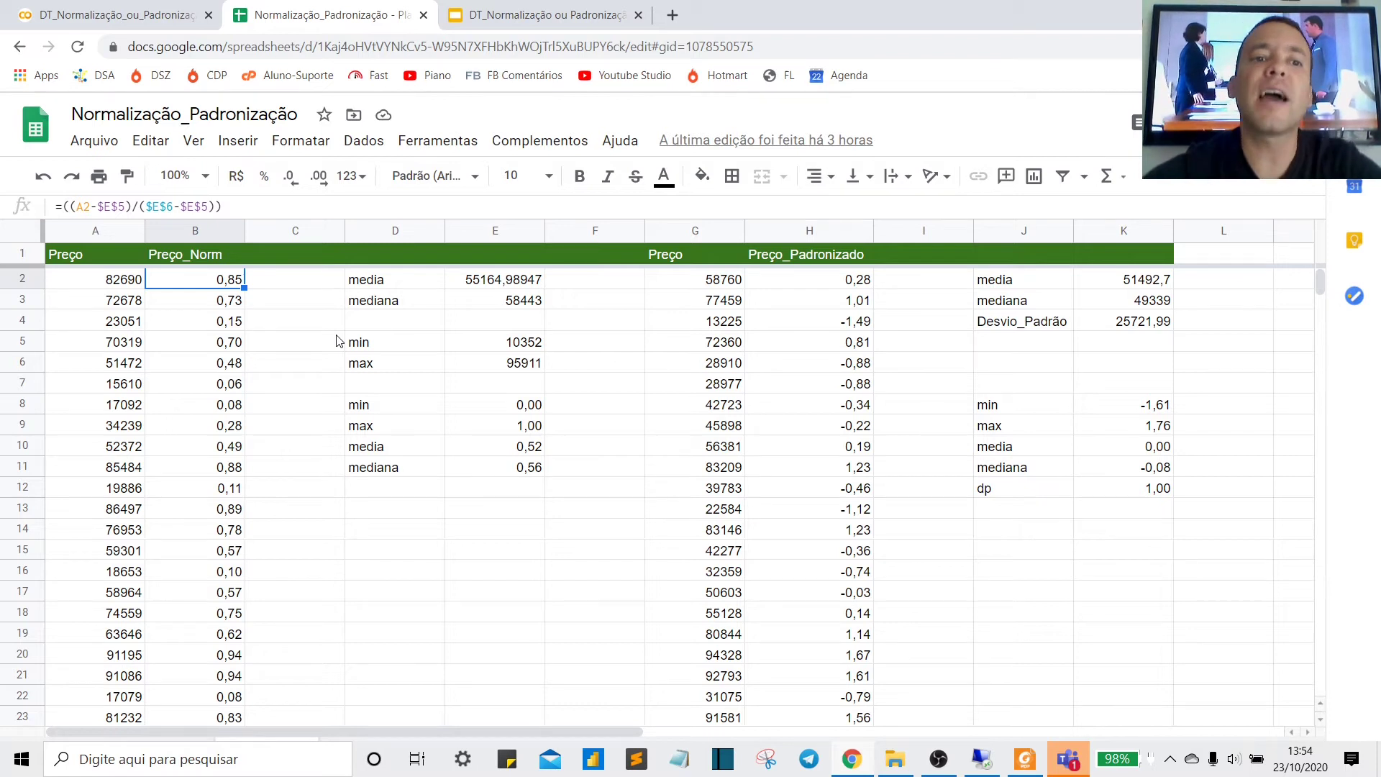
key("ctrl+alt+g")
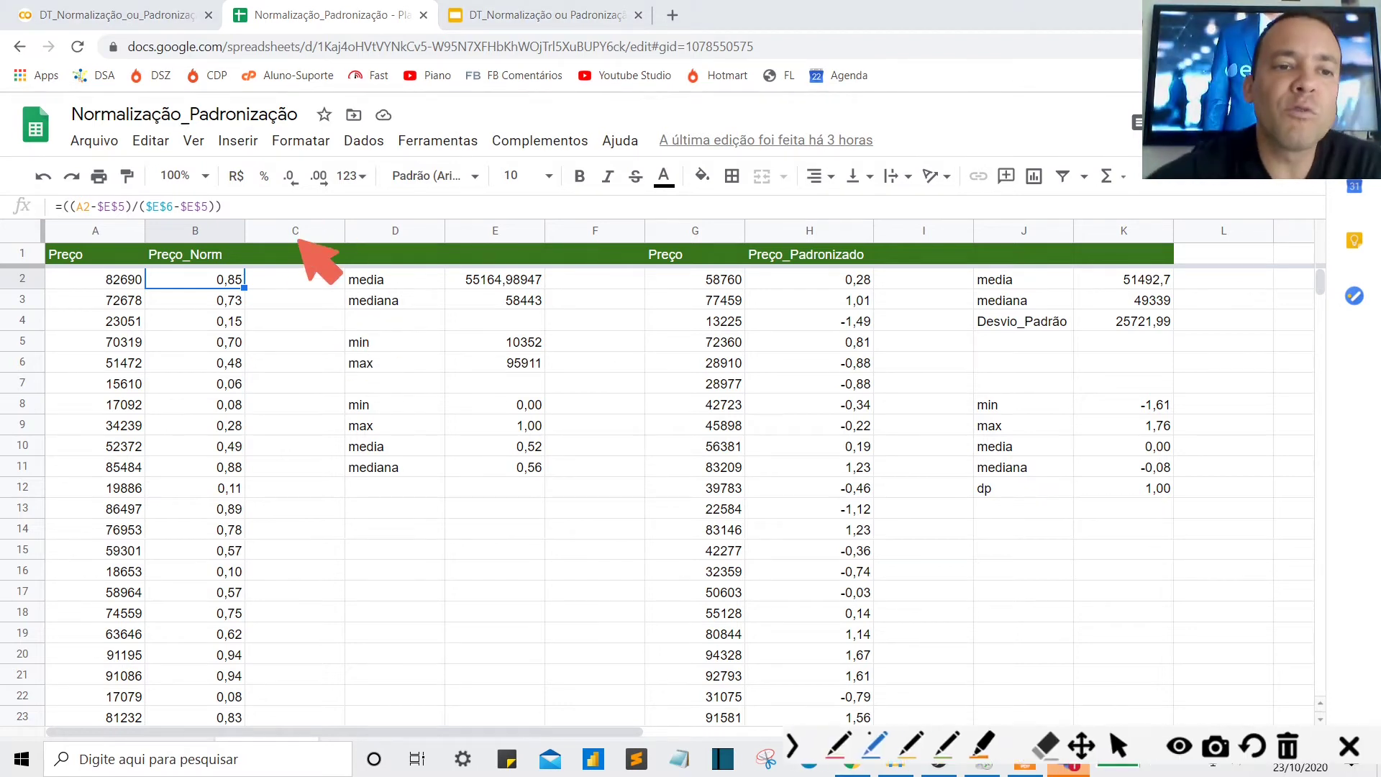
left_click_drag(280, 279, 257, 280)
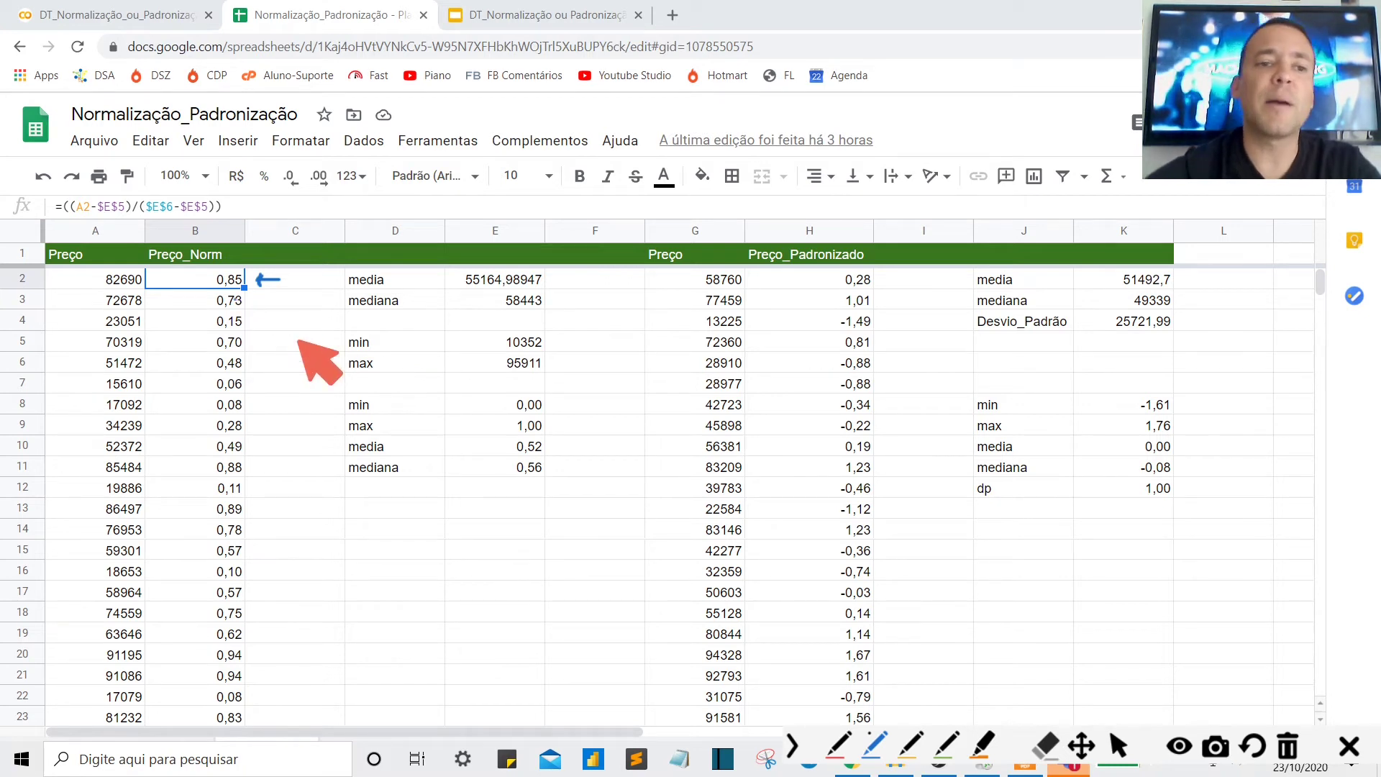
key("Escape")
- Go through the Preço_Norm column to its last row and return to B2
key("Down")
key("Down")
key("Down")
key("Down")
key("Down")
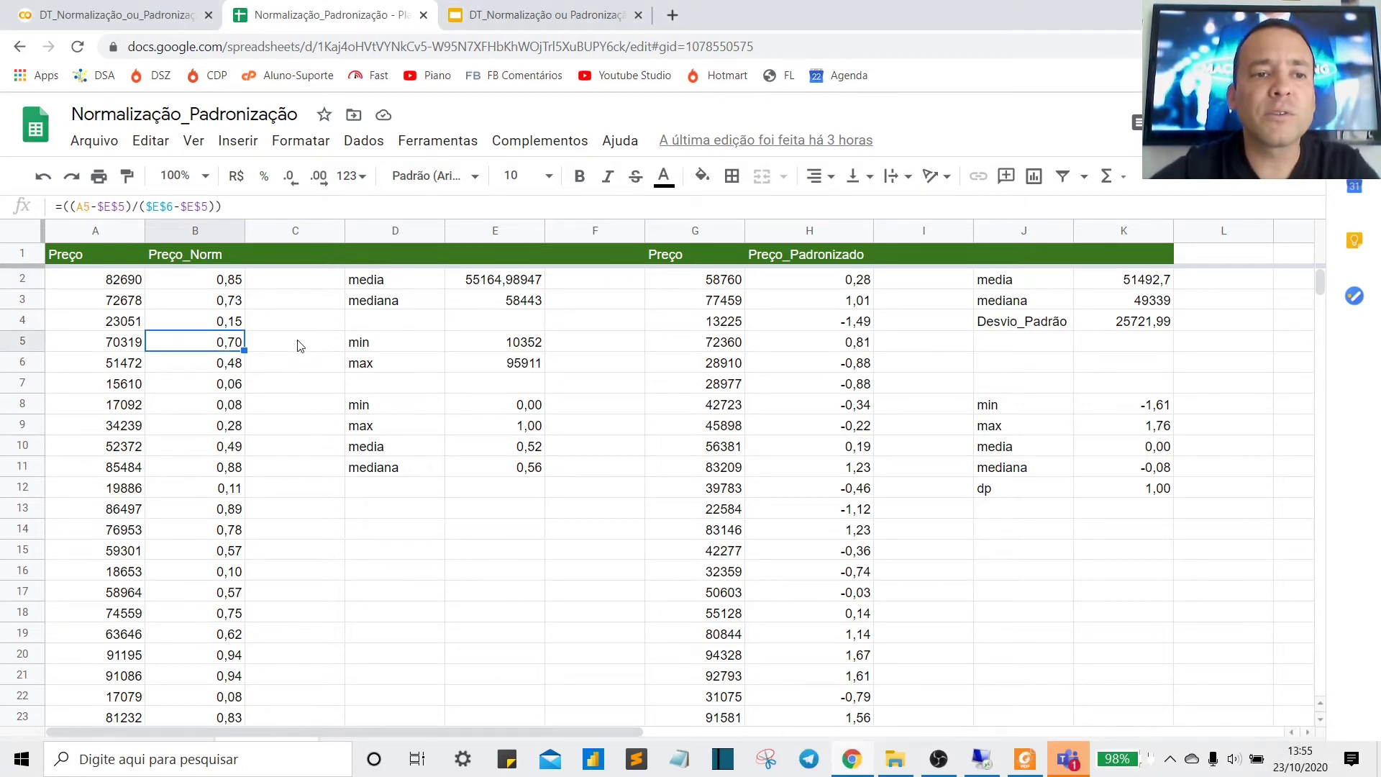
key("ctrl+Down")
key("ctrl+Up")
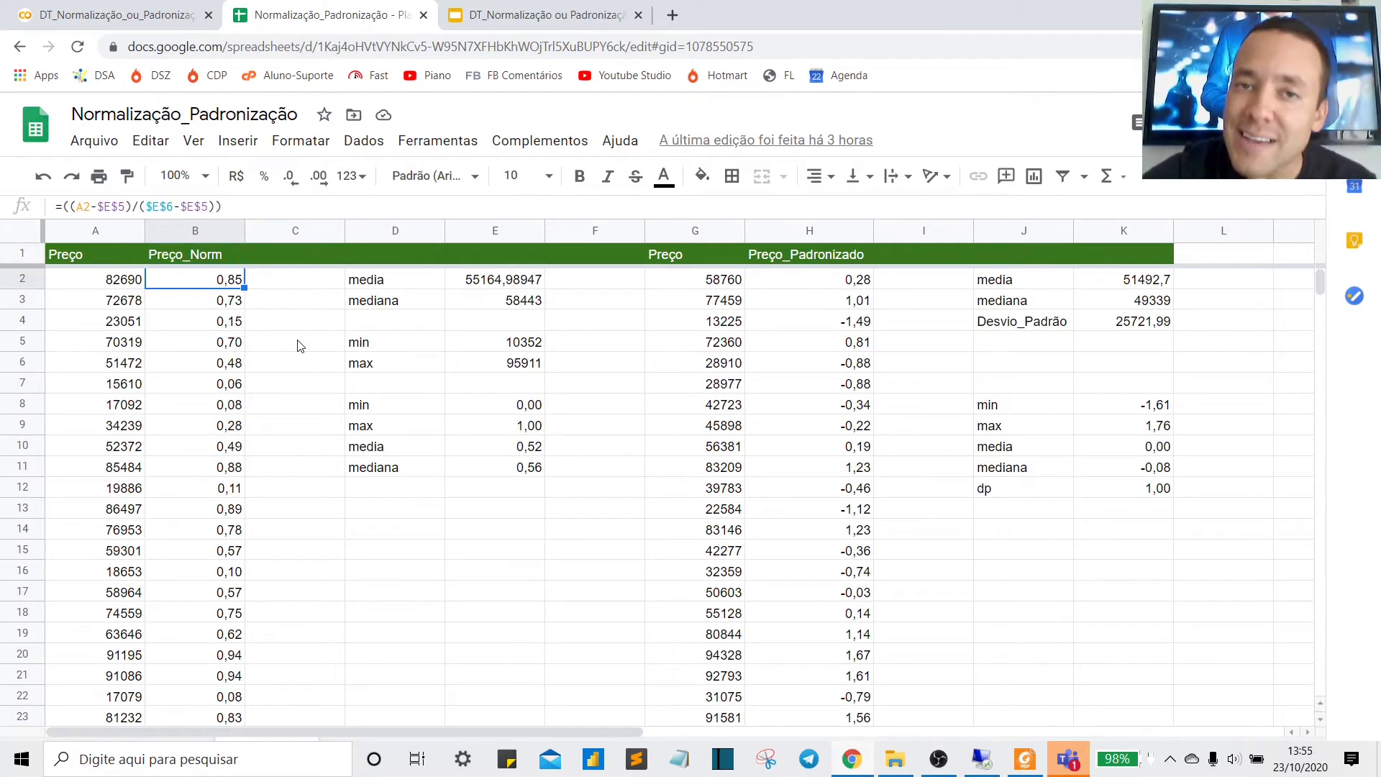
- Go to the min cell E8 of the normalized prices and open its MÍNIMO formula to examine its range
key("Right")
key("Down")
key("Down")
key("Down")
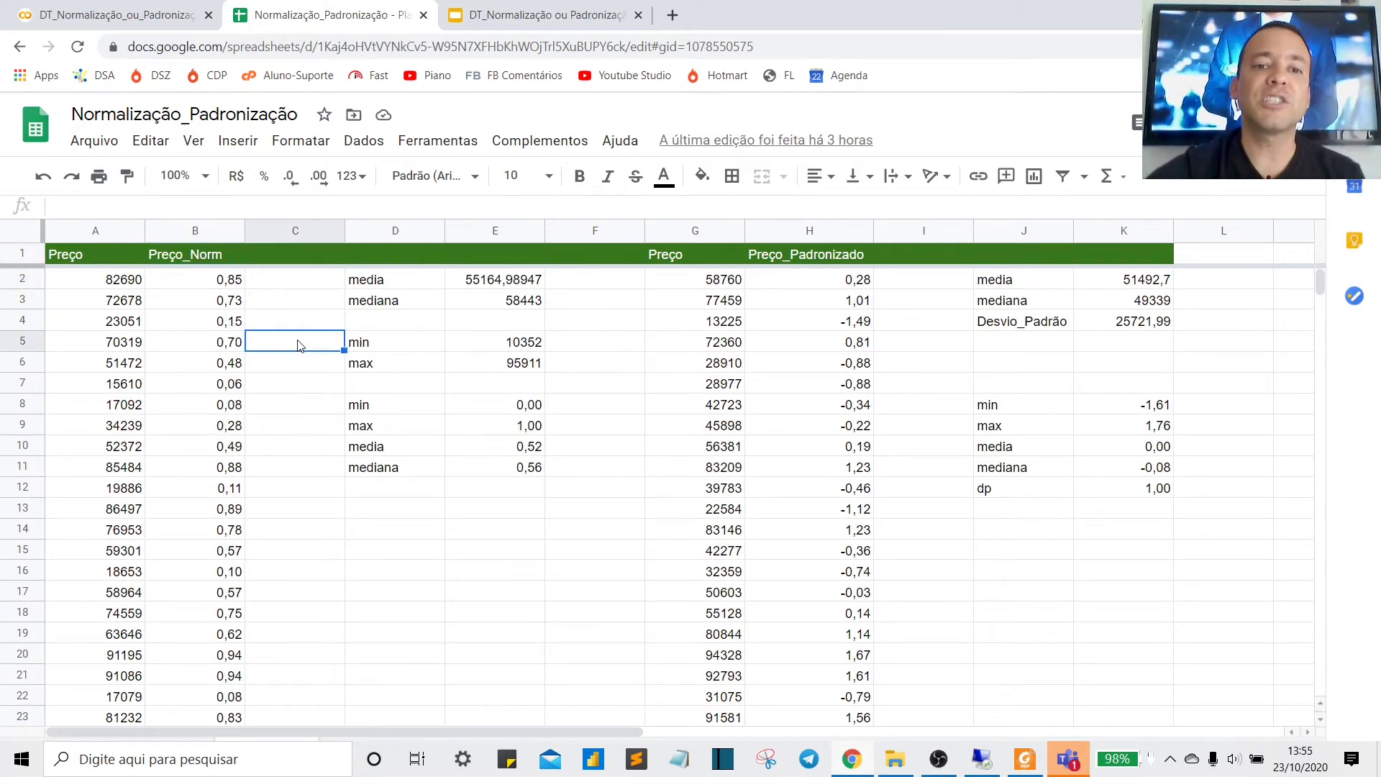
key("Right")
key("Right")
key("Right")
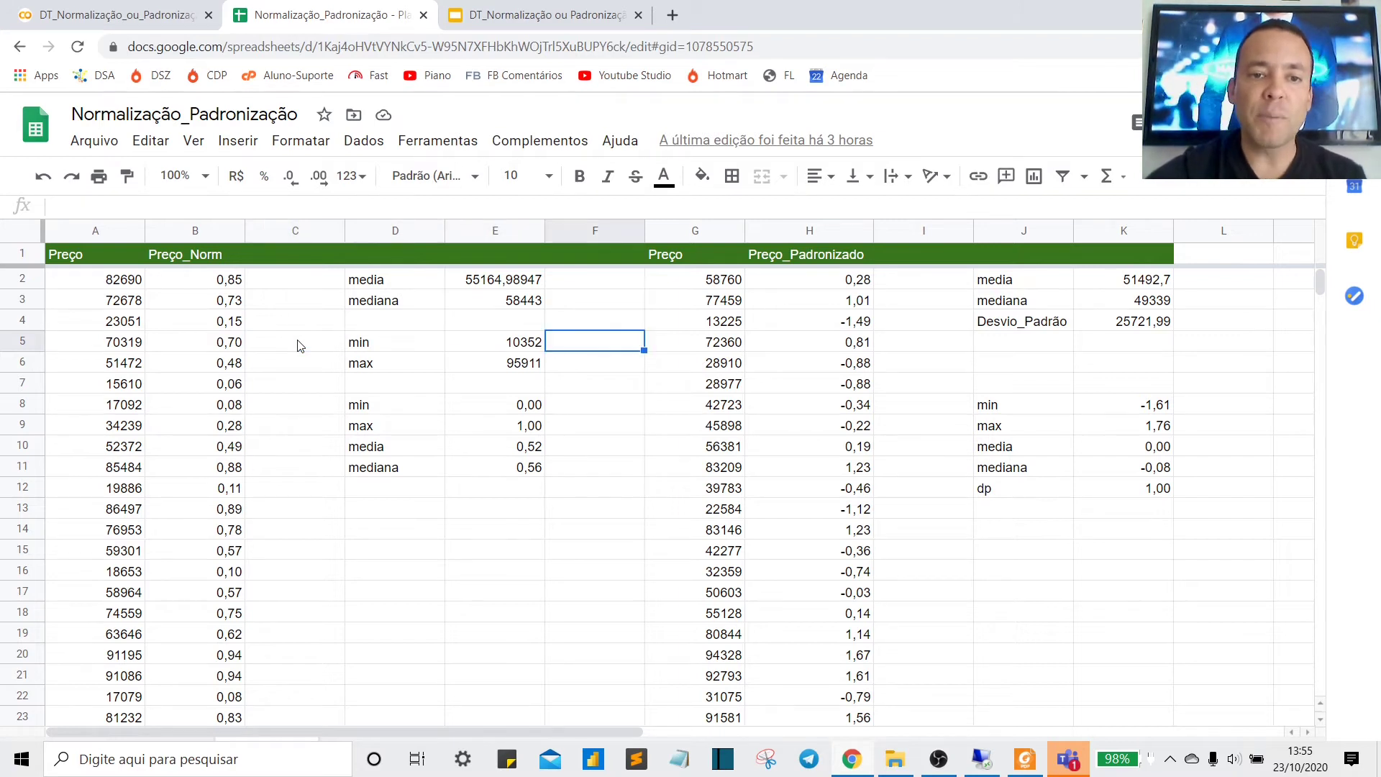
key("Down")
key("Down")
key("Down")
key("Down")
key("Left")
key("Up")
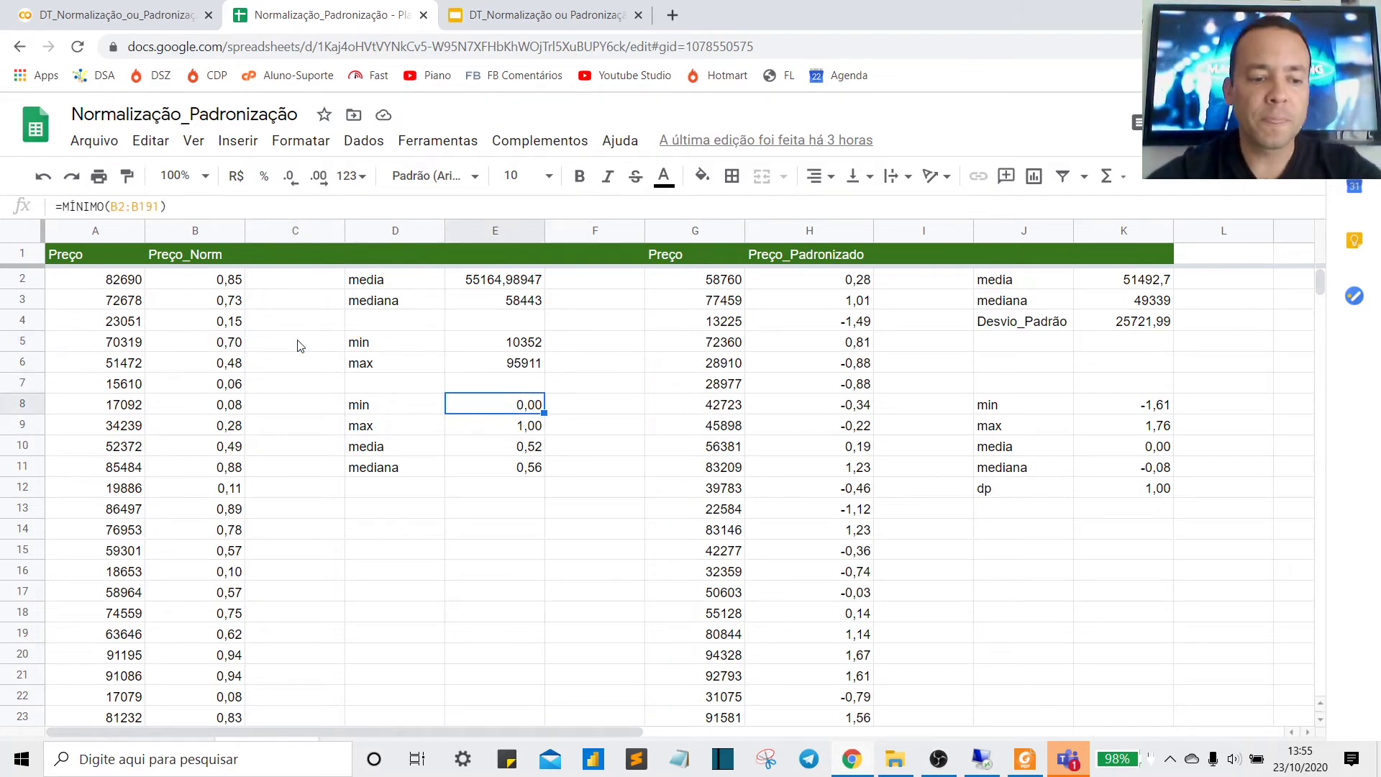
key("F2")
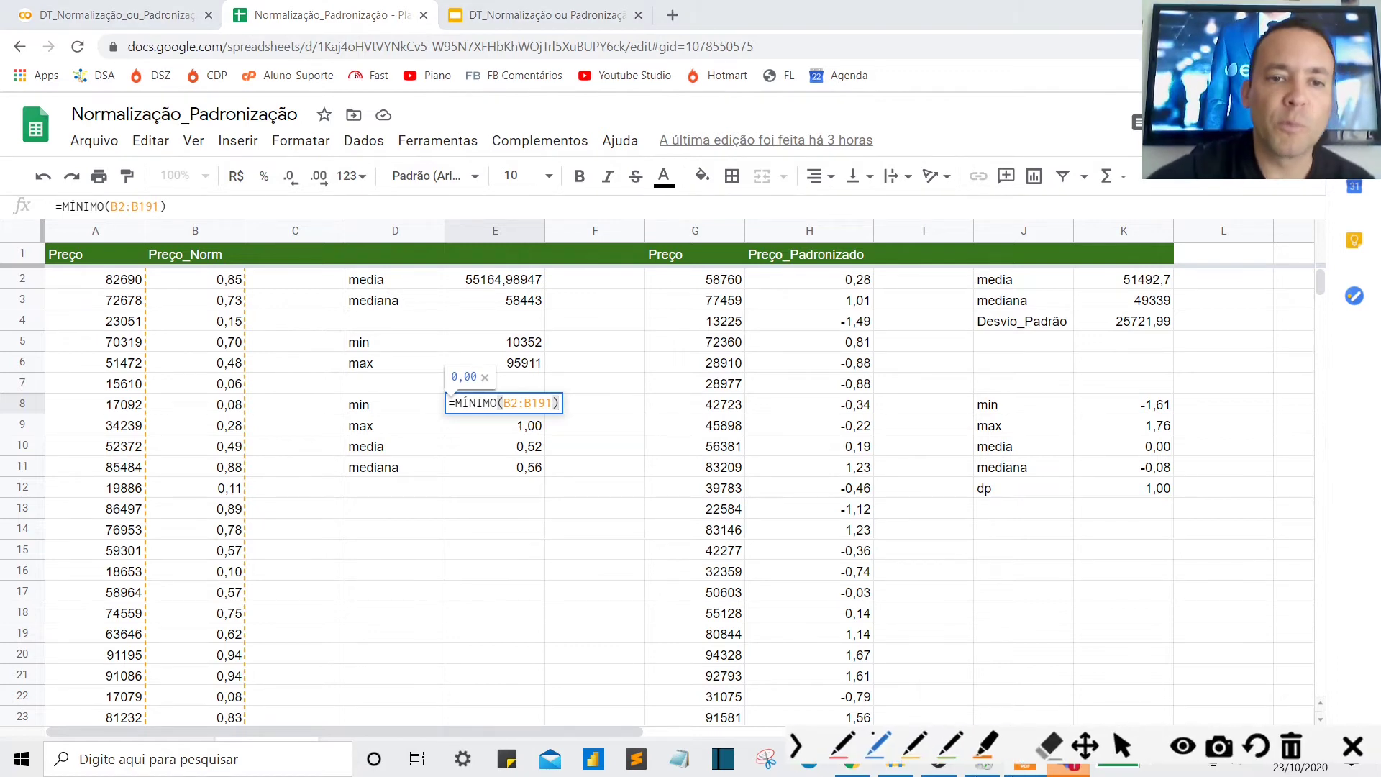
- Circle the Preço_Norm header with the screen pen, clear the mark, and leave the E8 formula without editing it
mouse_move(214, 231)
left_mouse_down()
mouse_move(245, 280)
mouse_move(181, 239)
left_mouse_up()
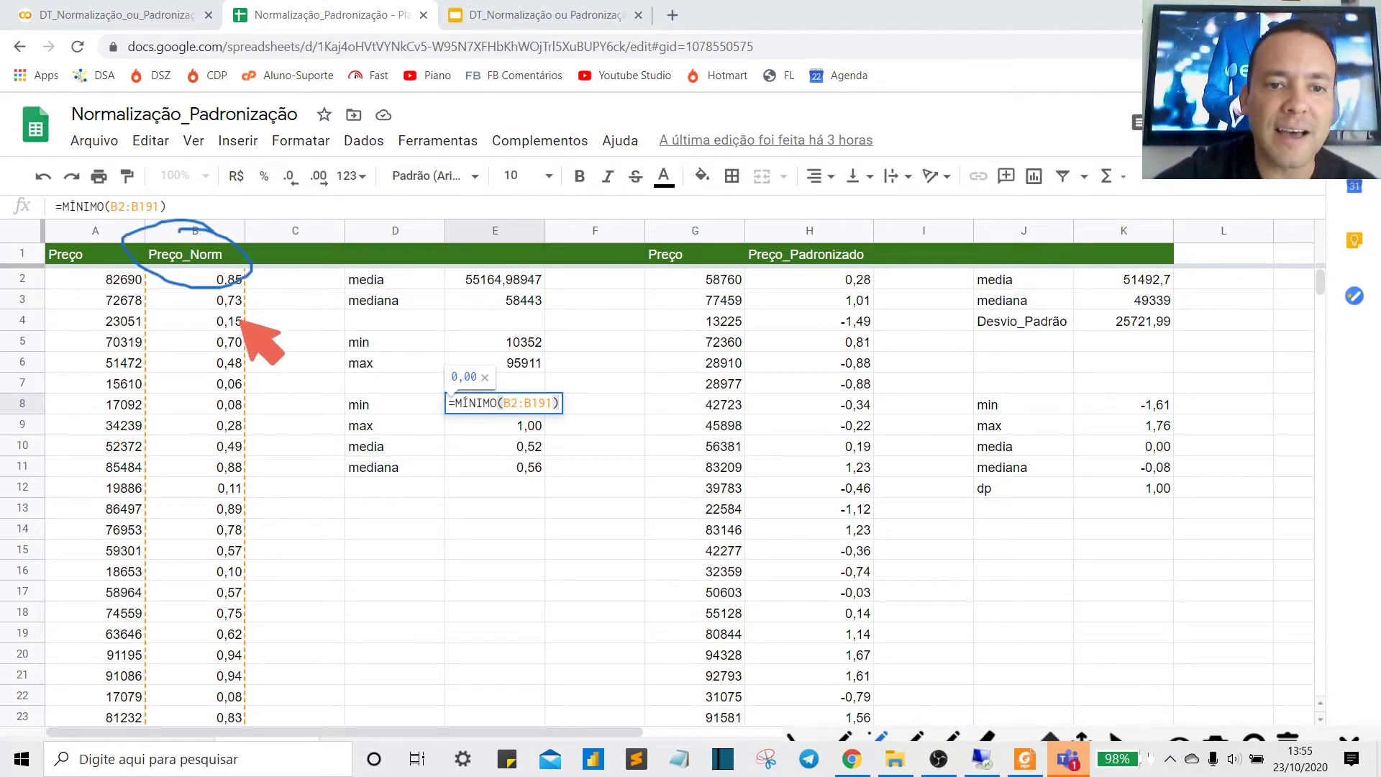
key("Escape")
key("Escape")
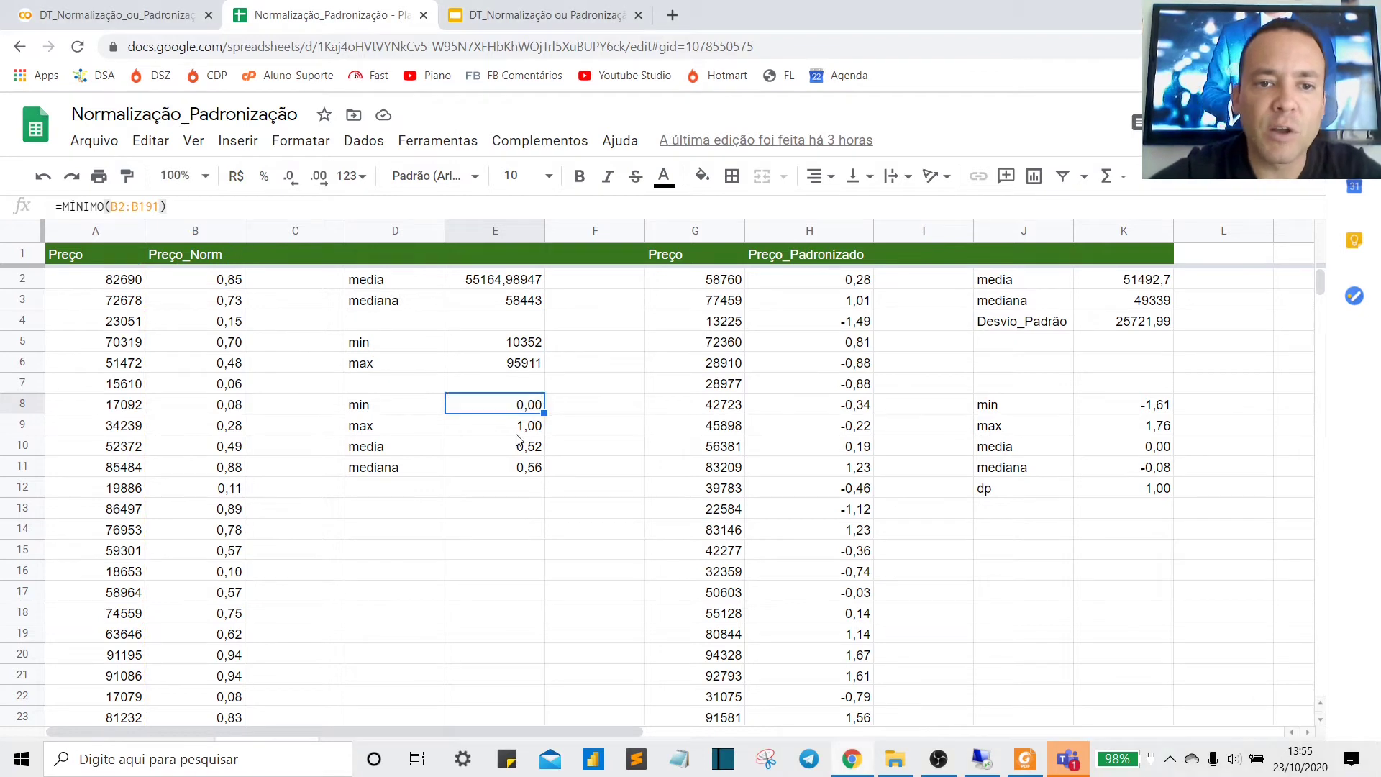
- Examine the MÁXIMO formula and its range in E9, and leave the cell without editing it
left_click(536, 427)
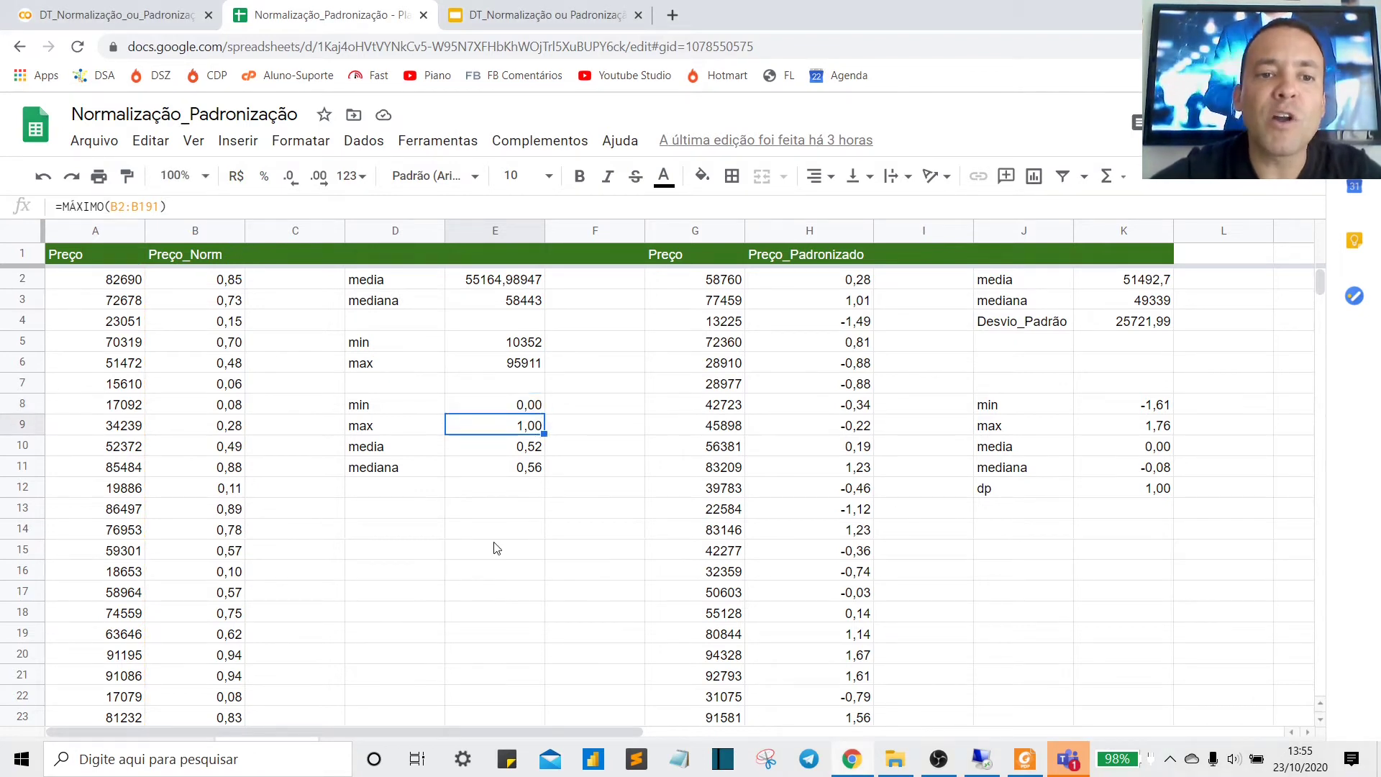
key("F2")
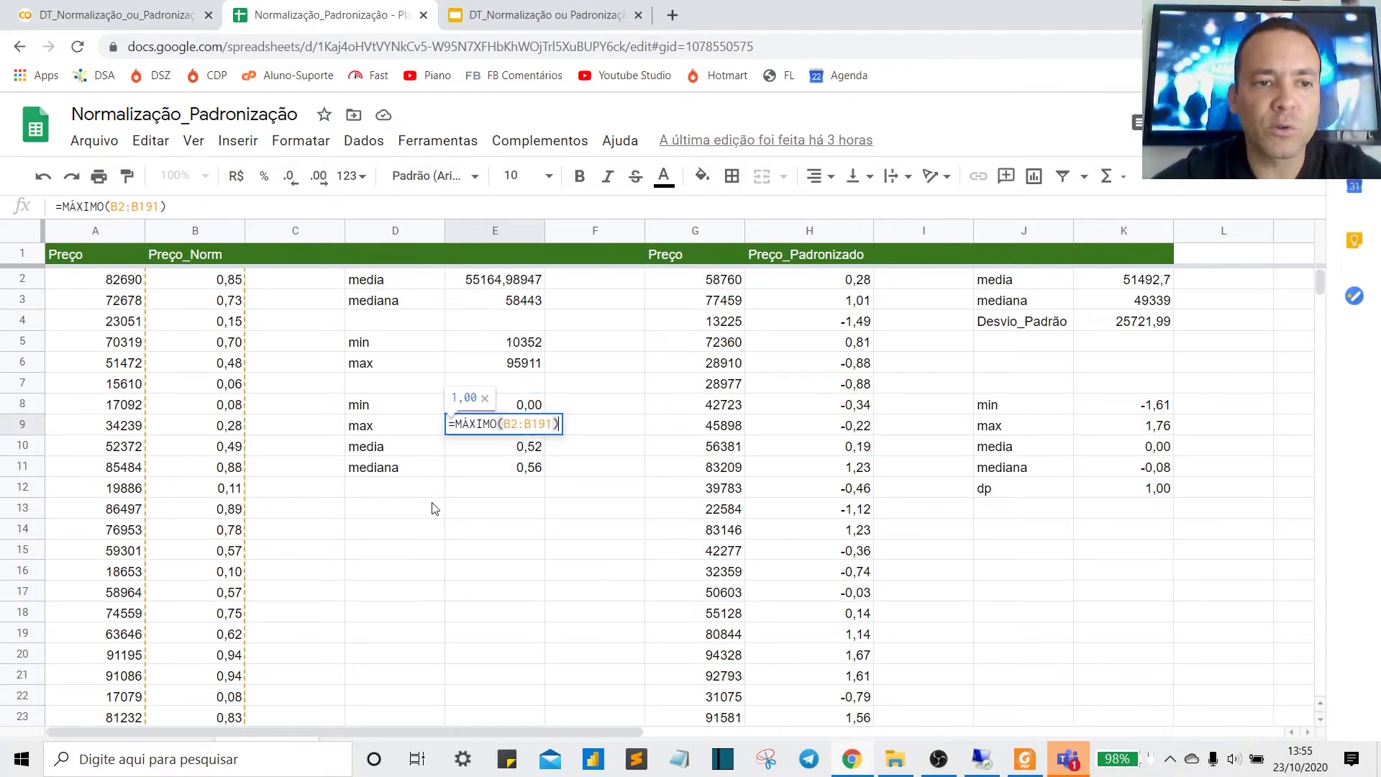
key("ctrl+alt+g")
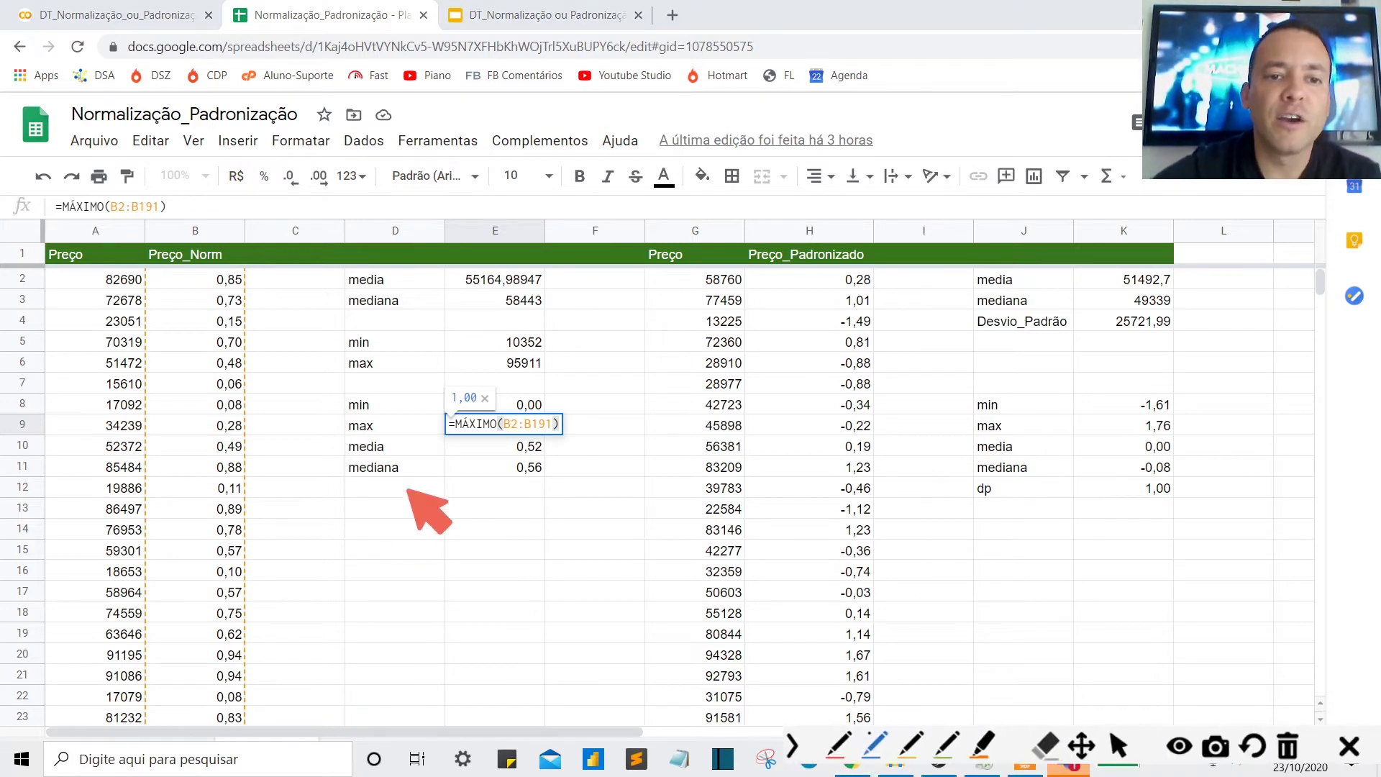
key("ctrl+shift+p")
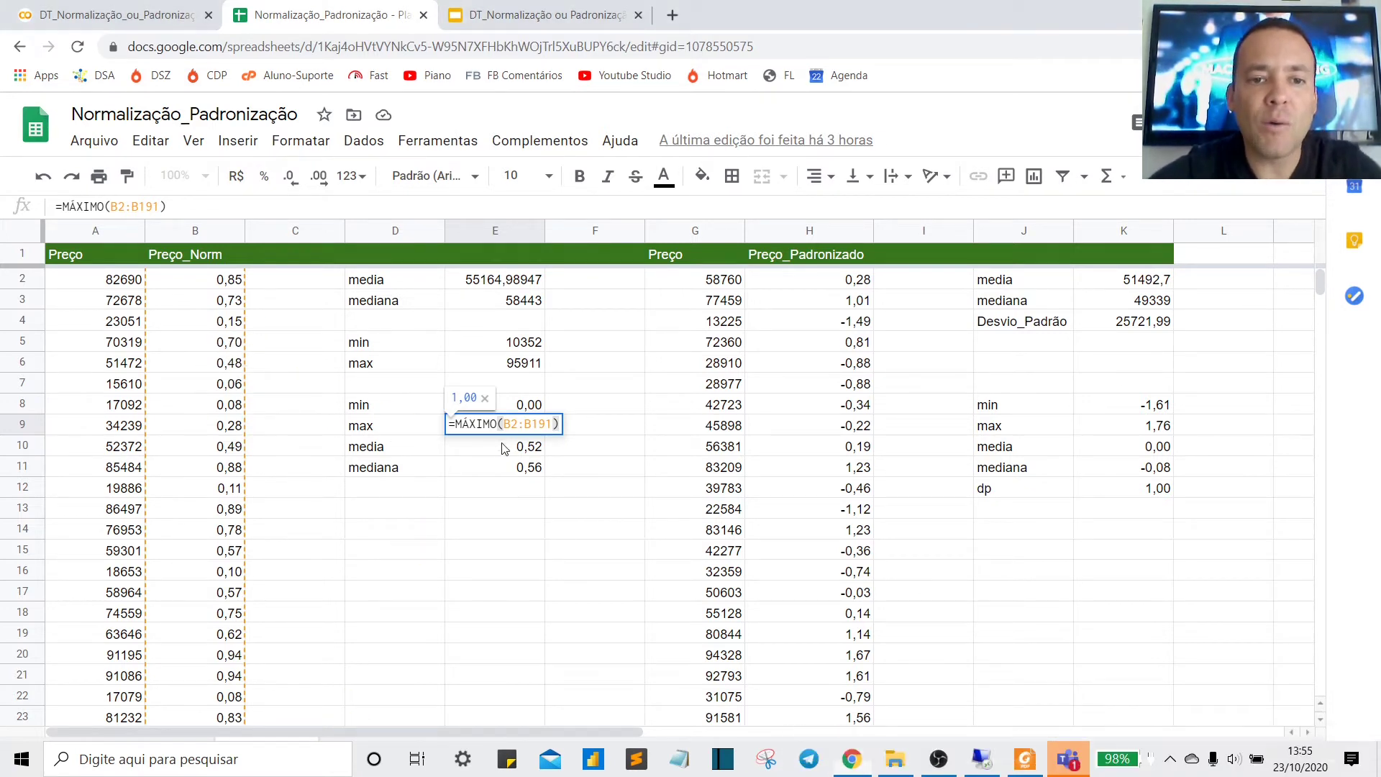
key("Escape")
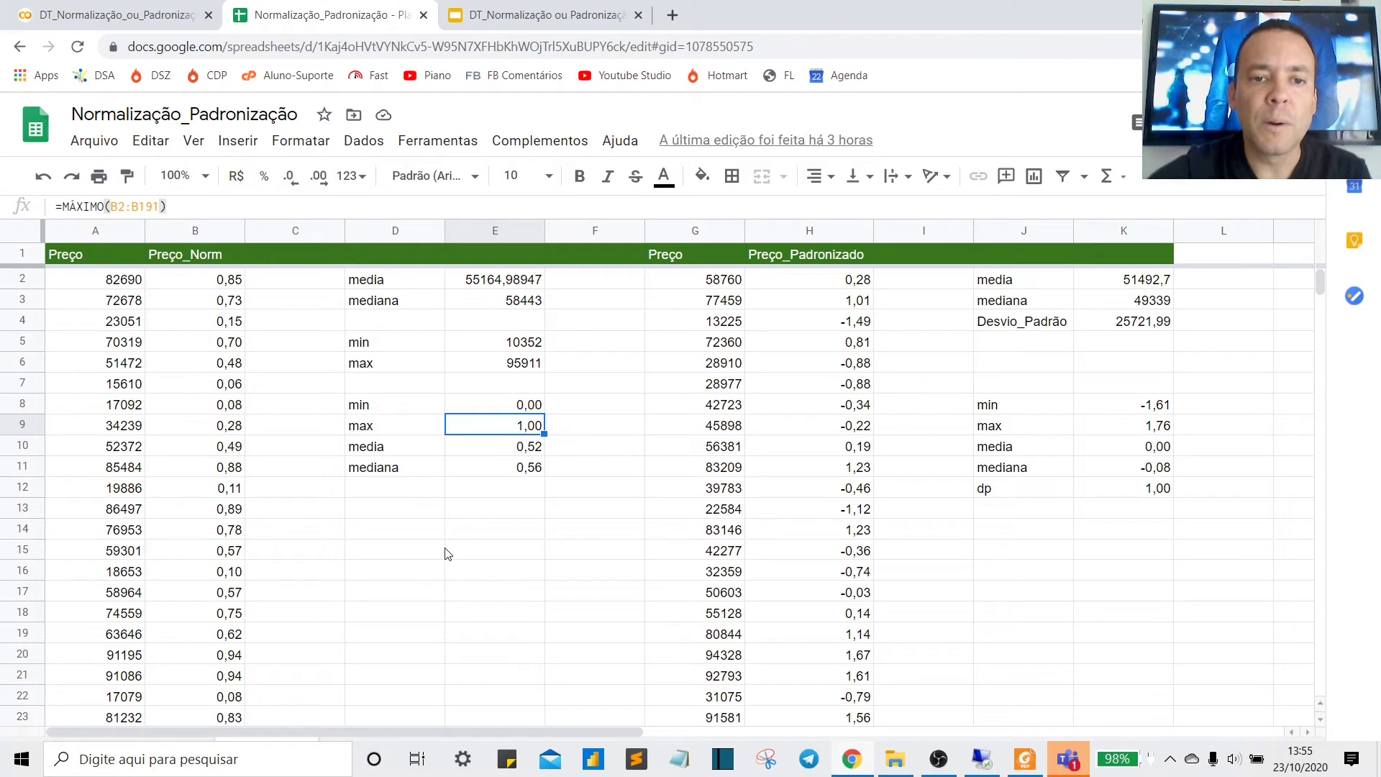
- Draw a pen arrow at the E9 max, mark the media and mediana values in E10:E11 and E2:E3, and clear the marks
key("ctrl+shift+p")
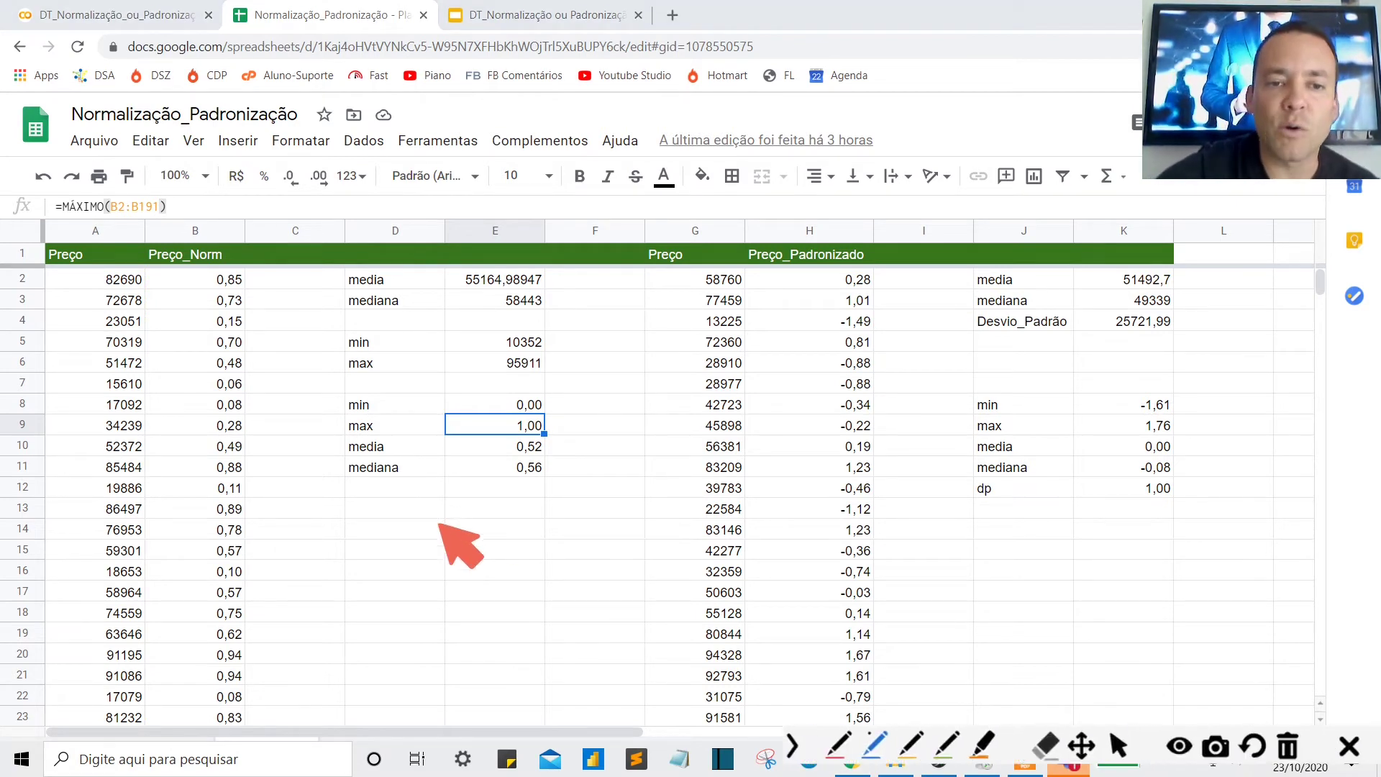
mouse_move(438, 525)
left_mouse_down()
mouse_move(473, 436)
mouse_move(462, 456)
mouse_move(478, 460)
left_mouse_up()
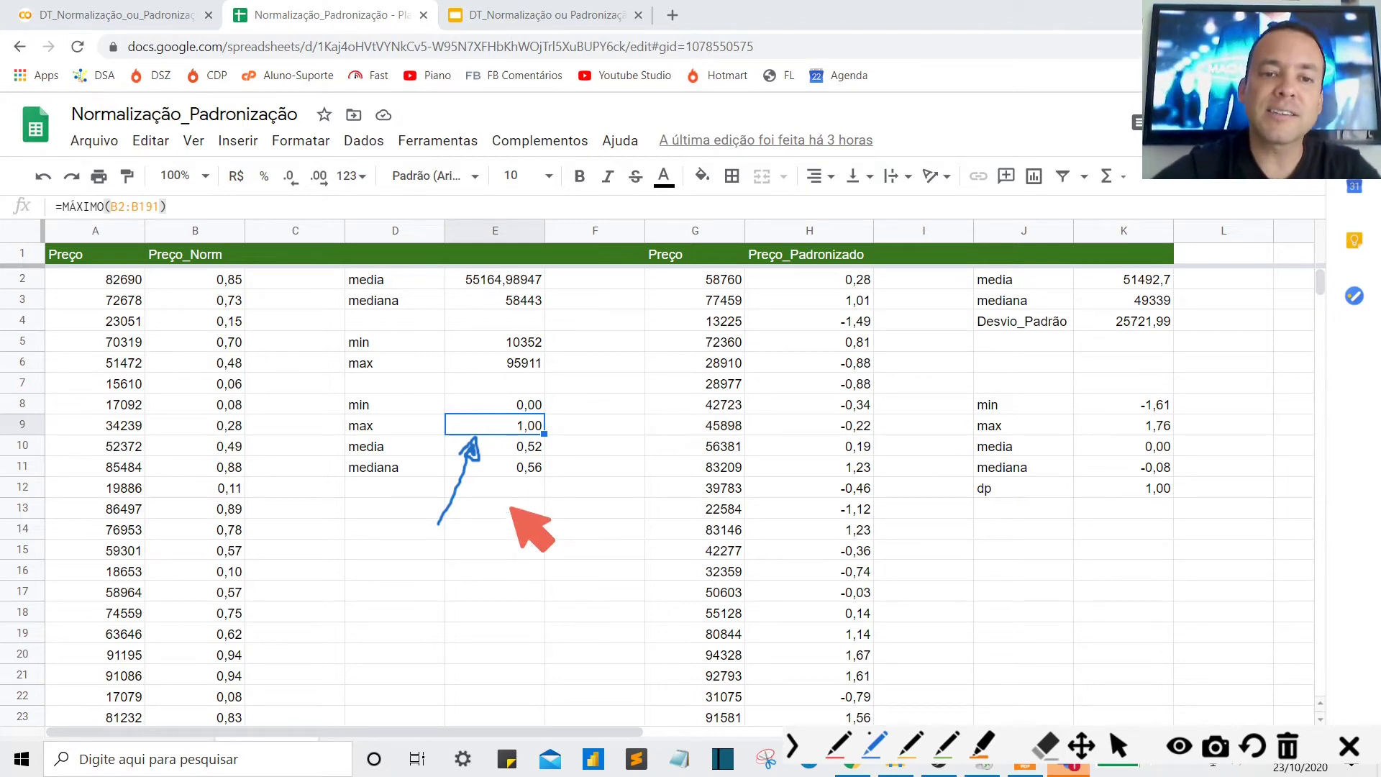
mouse_move(553, 449)
left_mouse_down()
mouse_move(575, 441)
mouse_move(566, 468)
left_mouse_up()
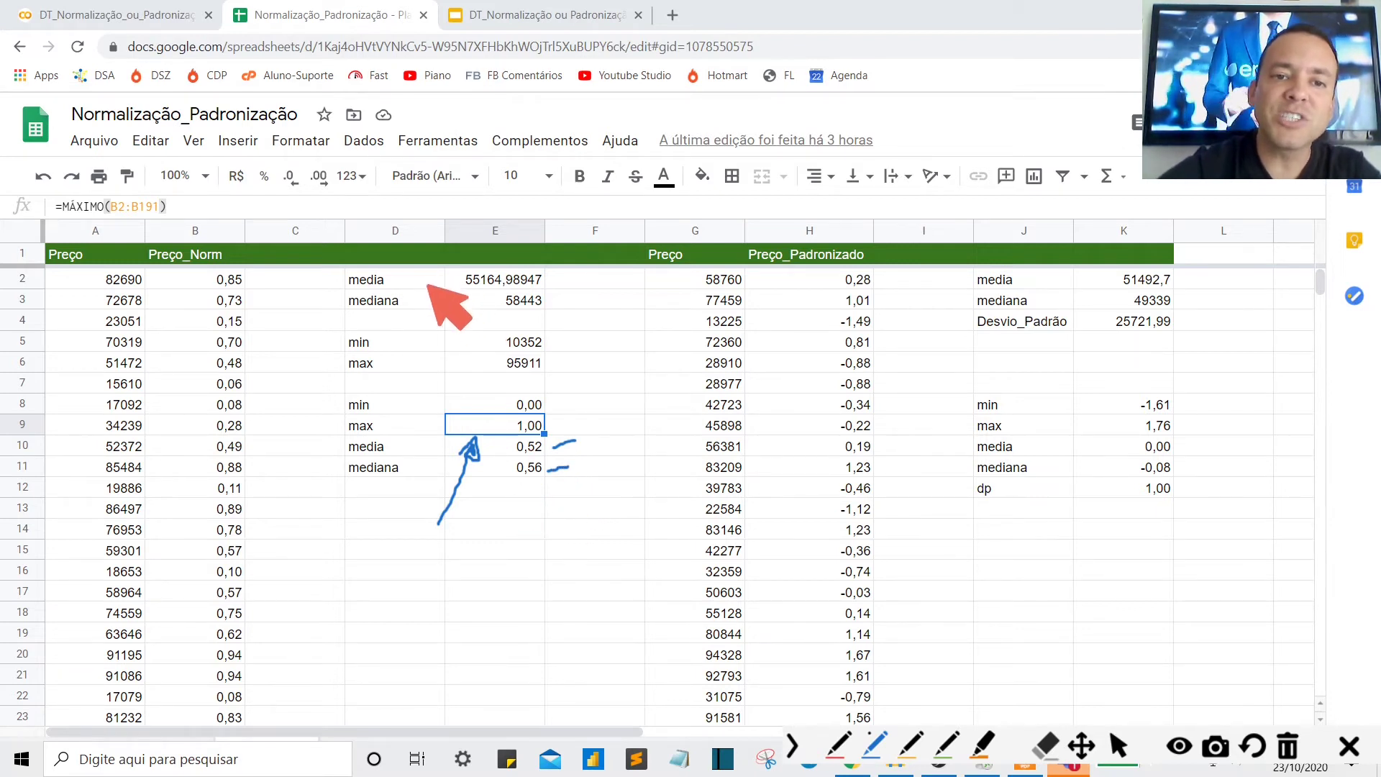
mouse_move(429, 279)
left_mouse_down()
mouse_move(445, 279)
mouse_move(449, 298)
left_mouse_up()
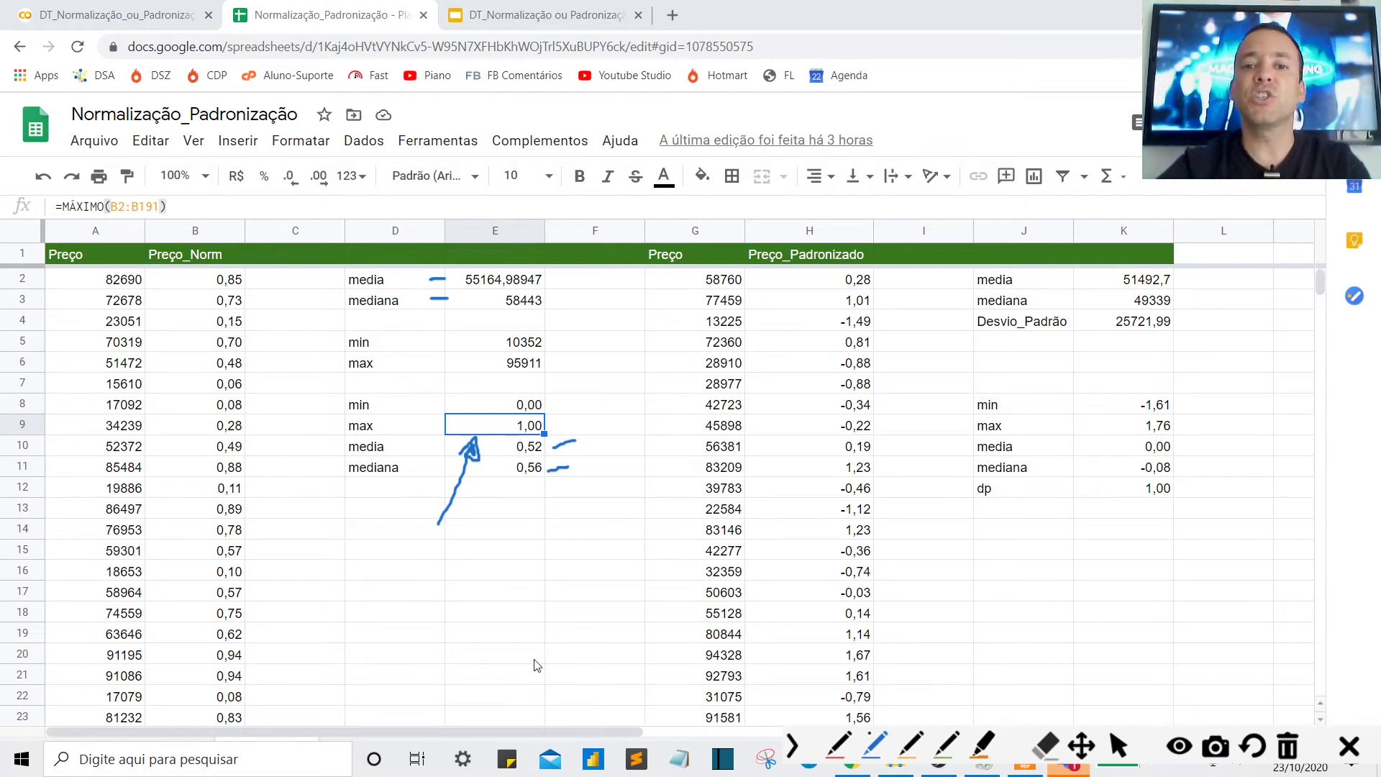
key("Escape")
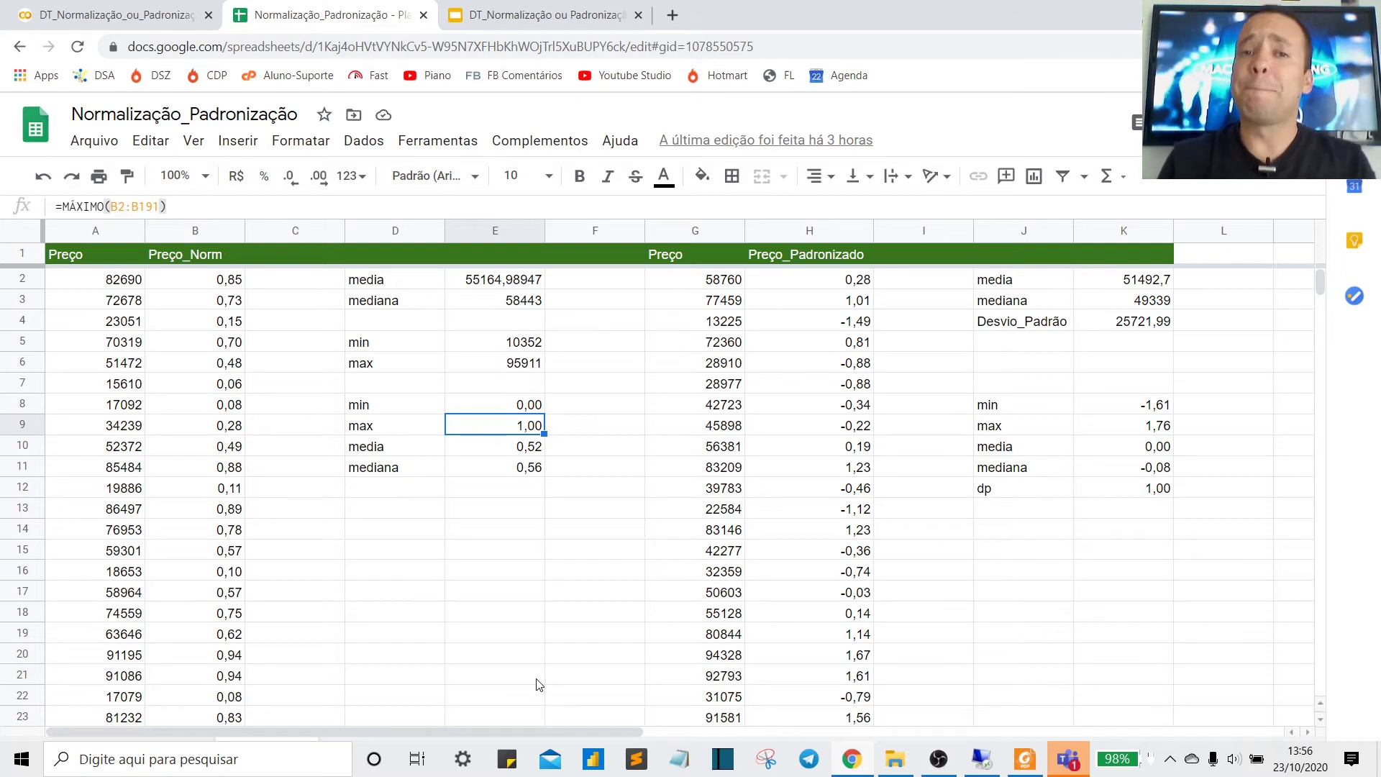
- Examine the standardization formula in H2 and the random price formula in G2, ending on H2
left_click(1035, 553)
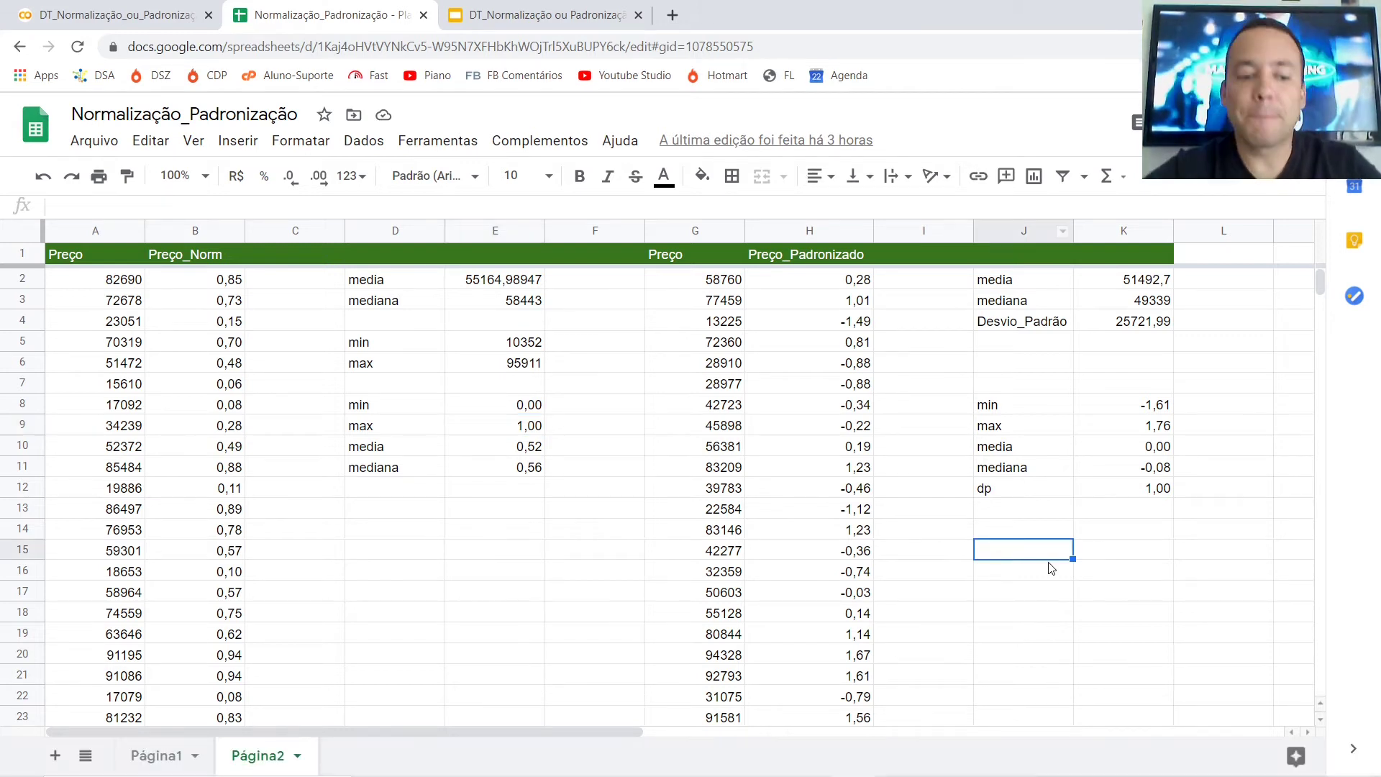
key("ctrl+alt+g")
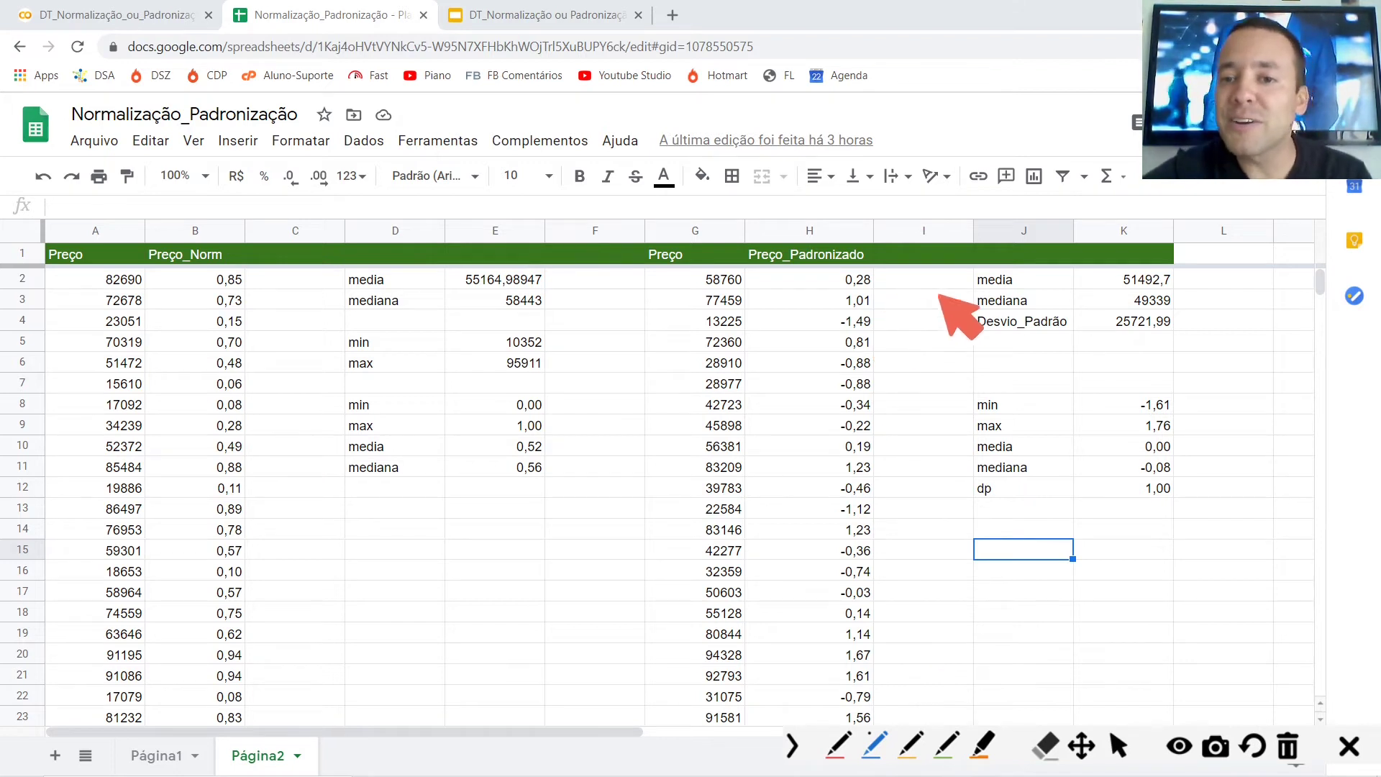
key("ctrl+alt+g")
left_click(854, 284)
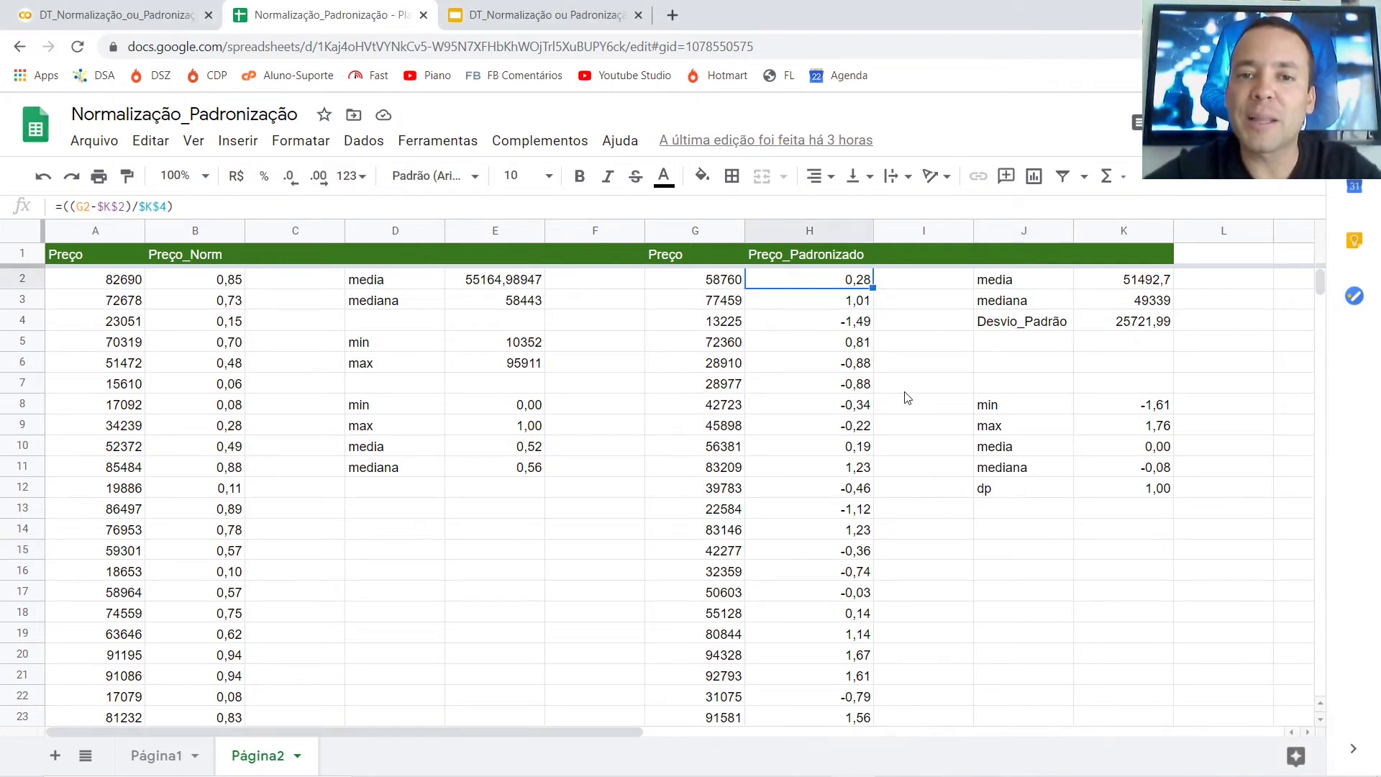
left_click(710, 284)
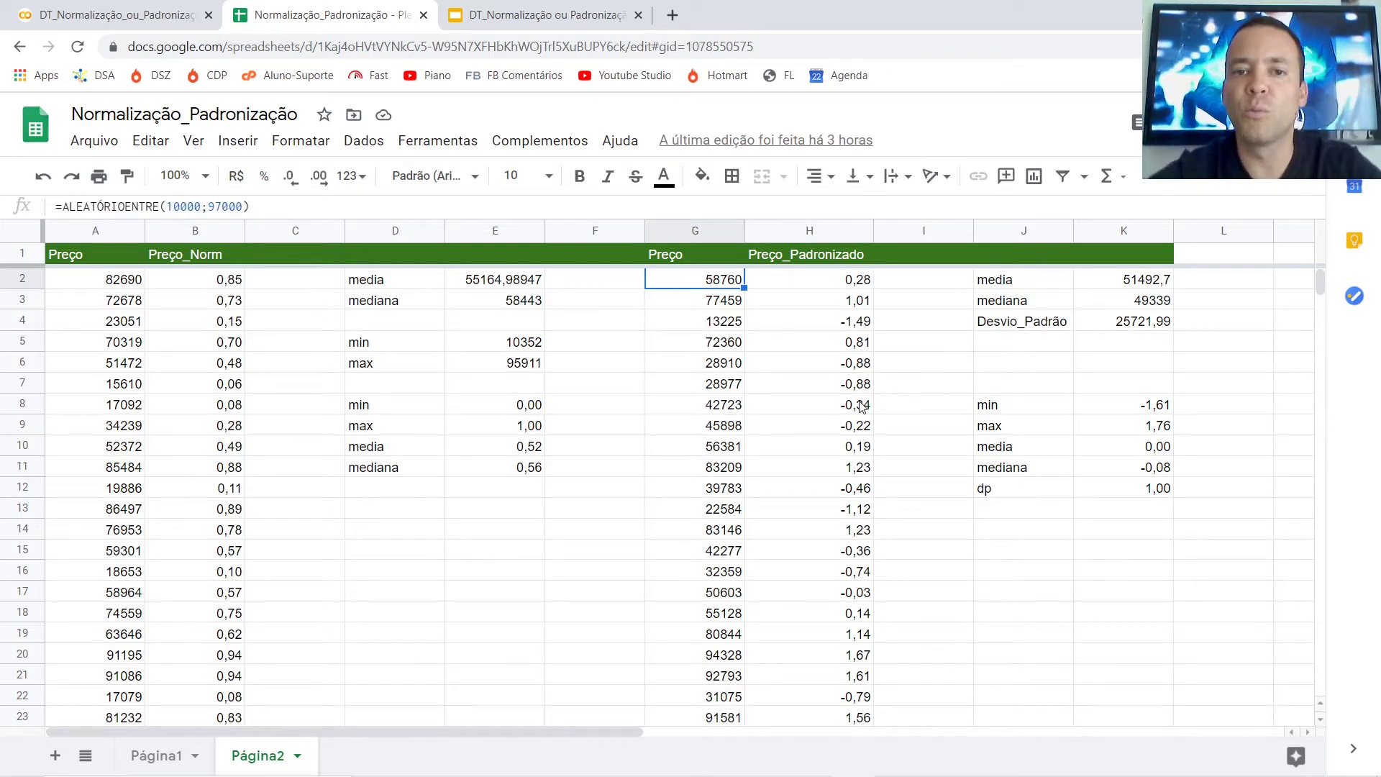
key("Right")
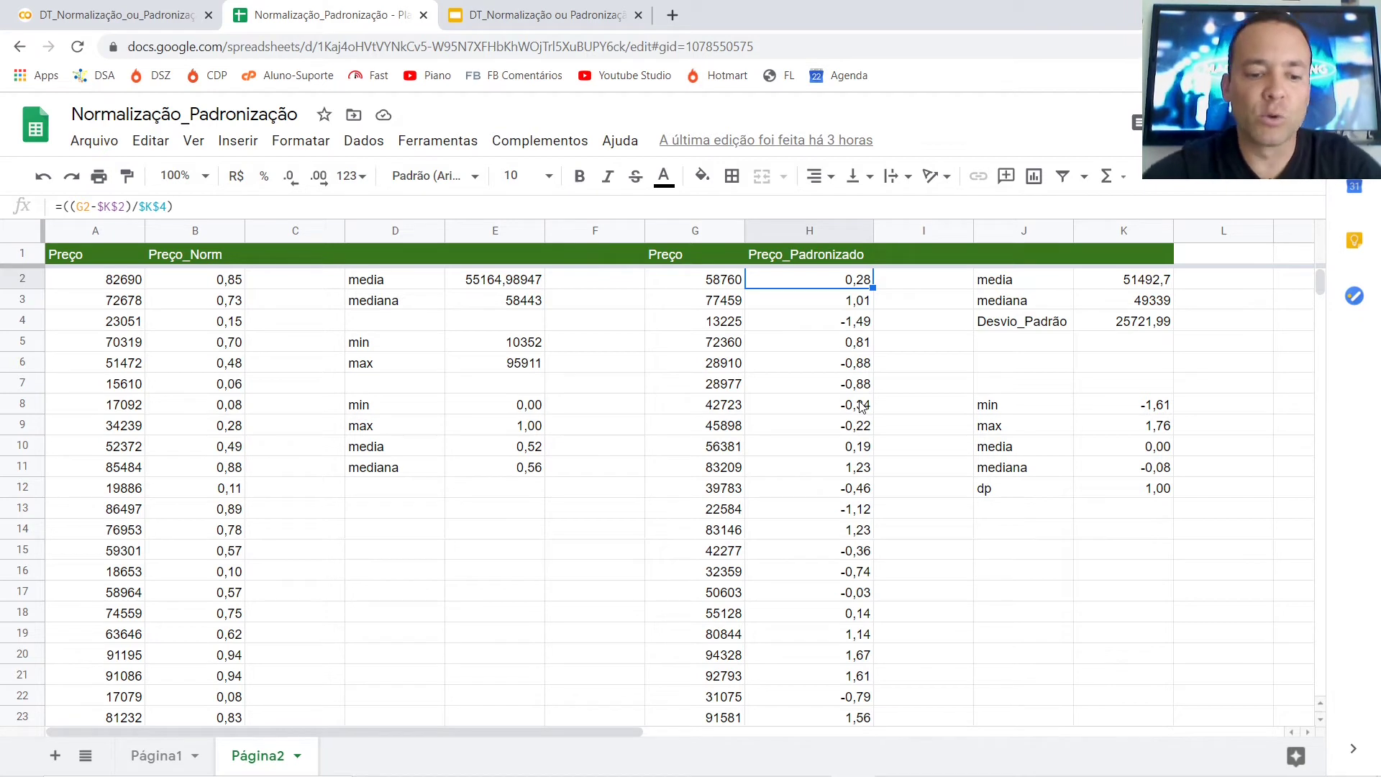
- Draw a pen arrow toward the G2 price and circle the Preço_Padronizado column header
key("ctrl+alt+g")
left_click_drag(625, 318, 633, 285)
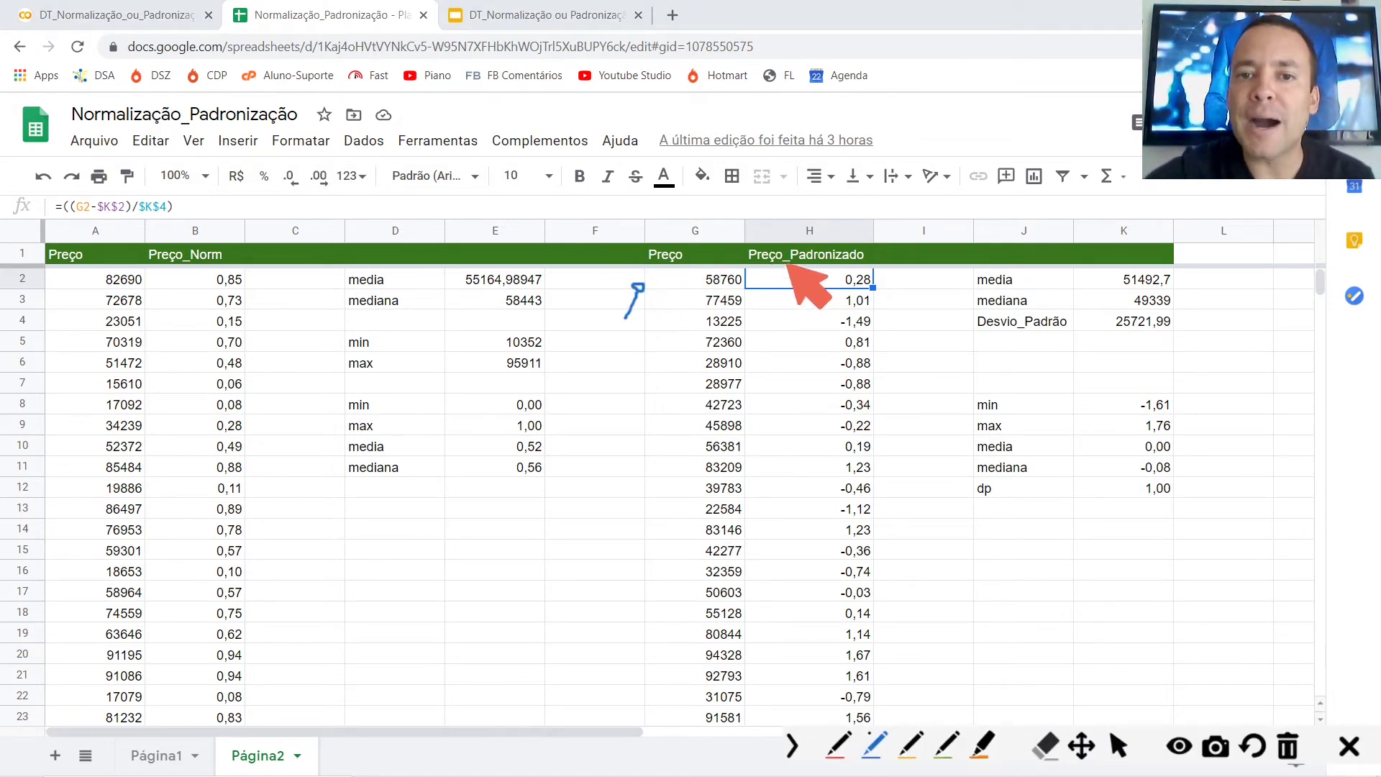
mouse_move(751, 230)
left_mouse_down()
mouse_move(737, 264)
mouse_move(874, 233)
mouse_move(714, 232)
left_mouse_up()
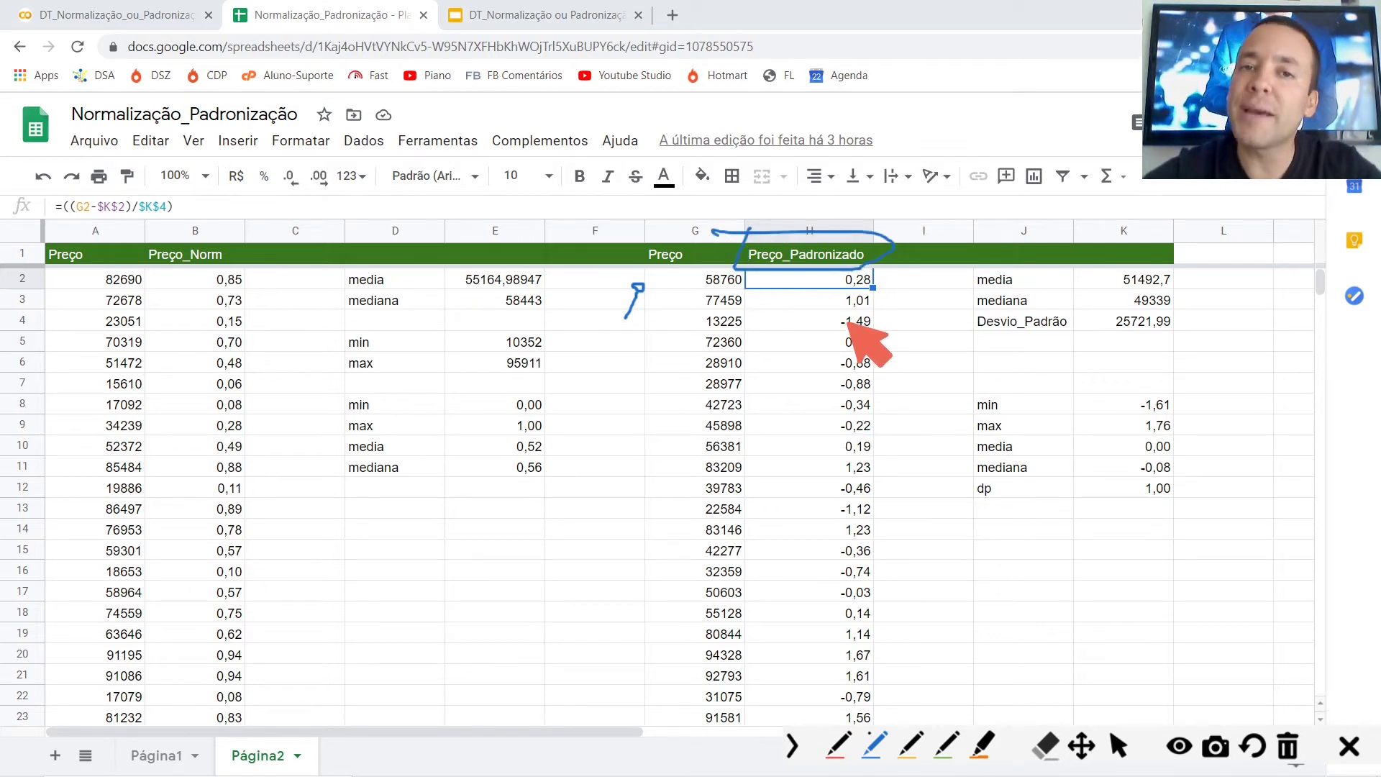
- Clear the pen marks, examine the MÉDIA formula in K2 with a pen arrow pointing at it, and leave the cell unedited
key("Escape")
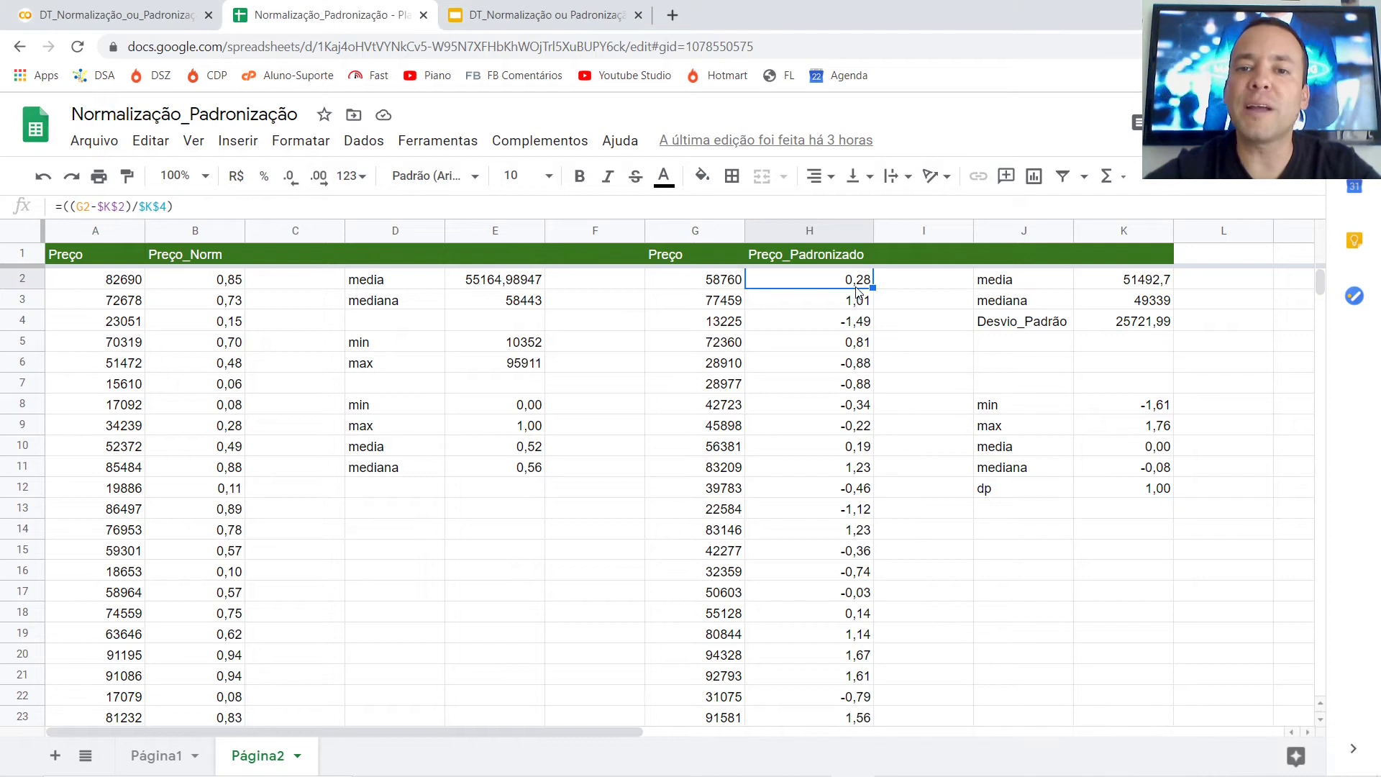
left_click(1146, 283)
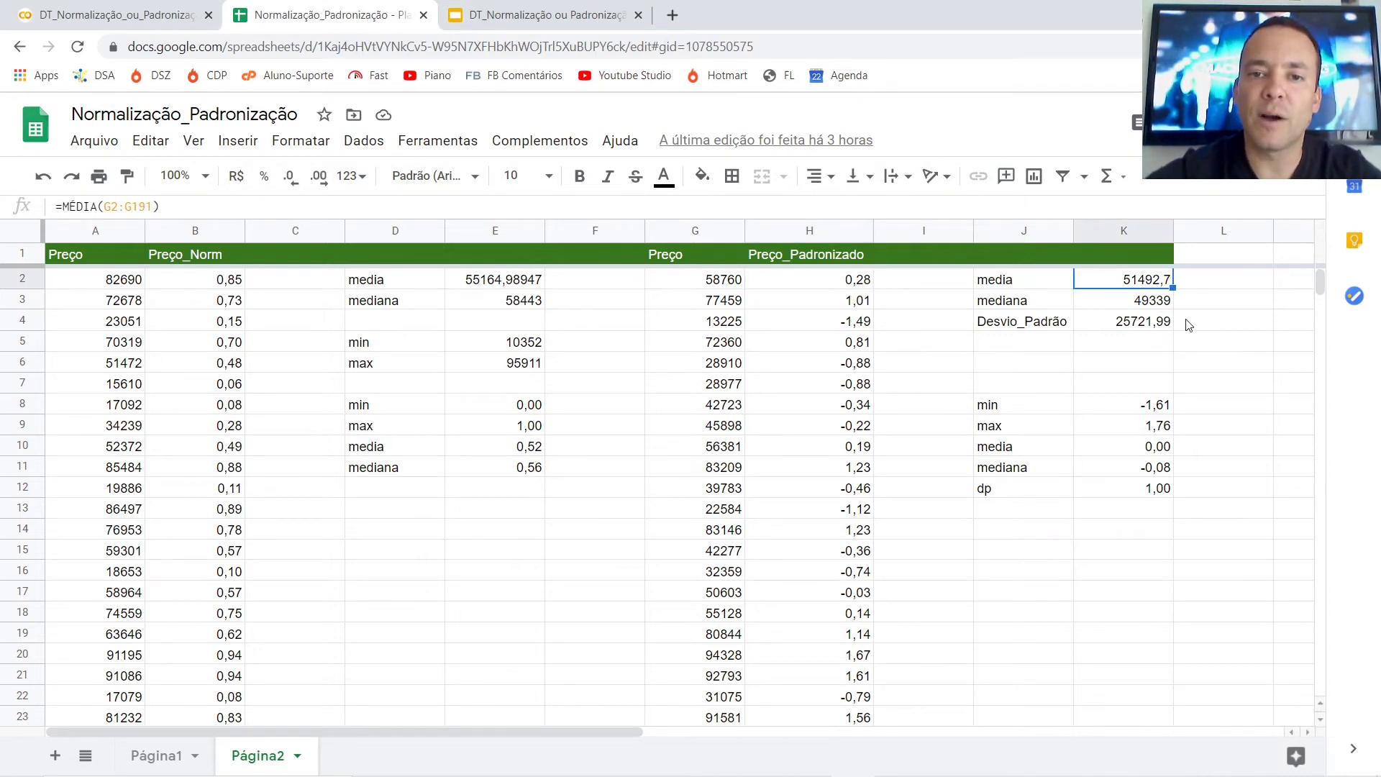
key("F2")
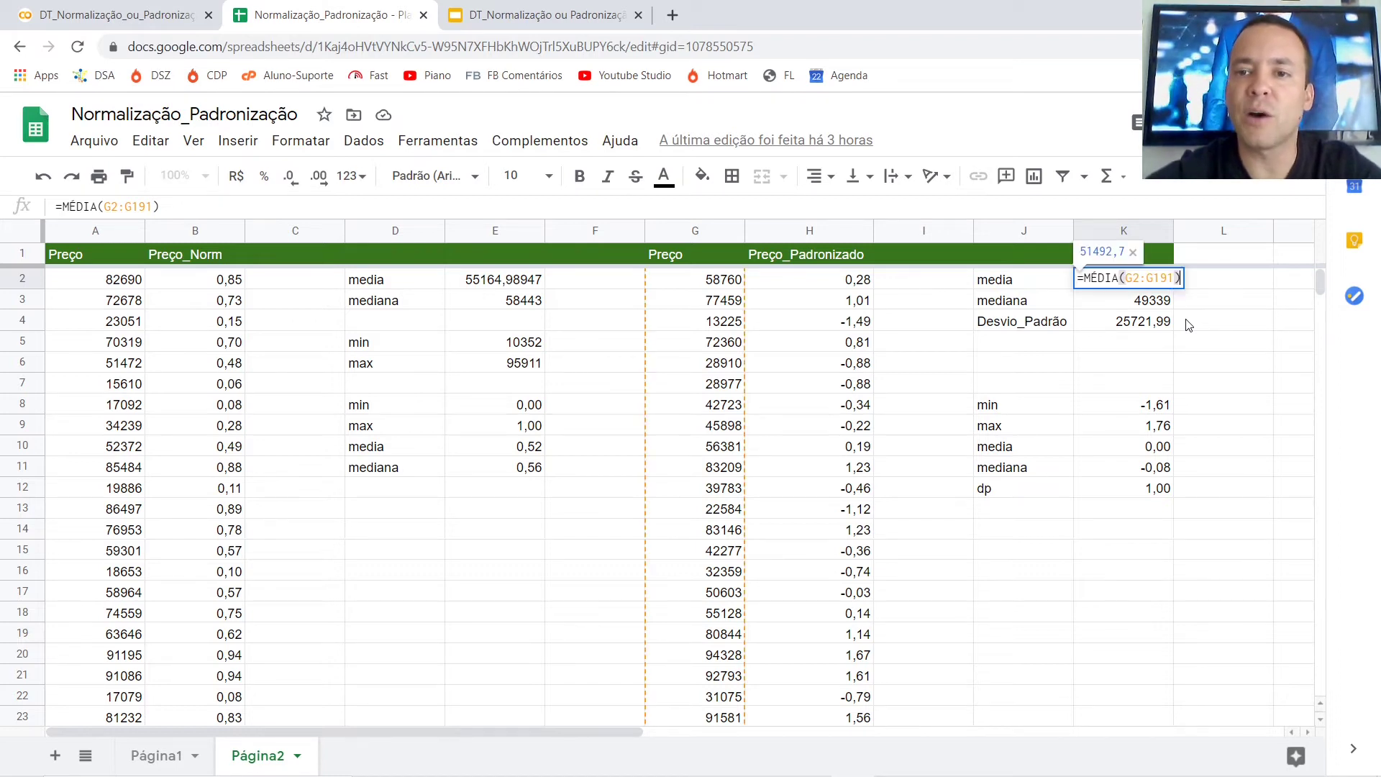
key("ctrl+alt+g")
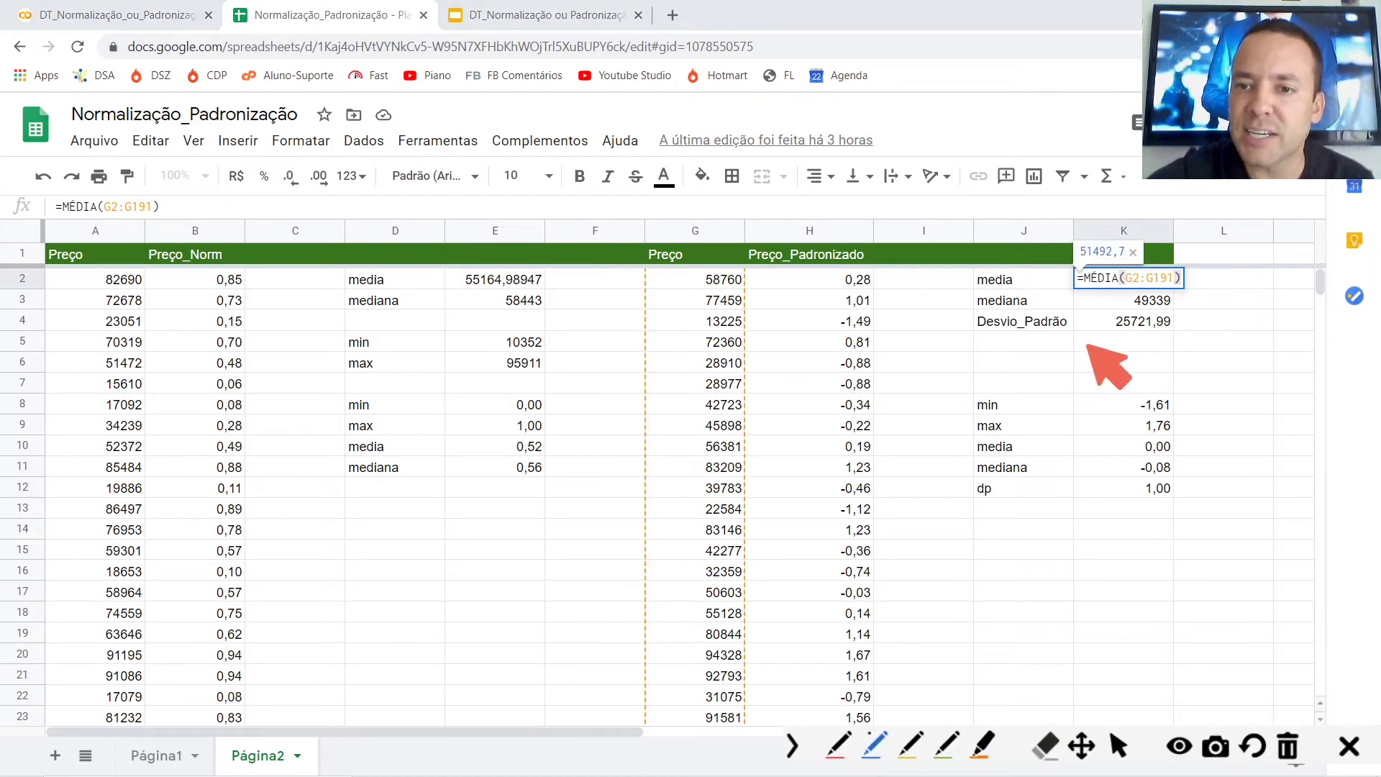
left_click_drag(1012, 388, 1086, 299)
key("Escape")
key("Escape")
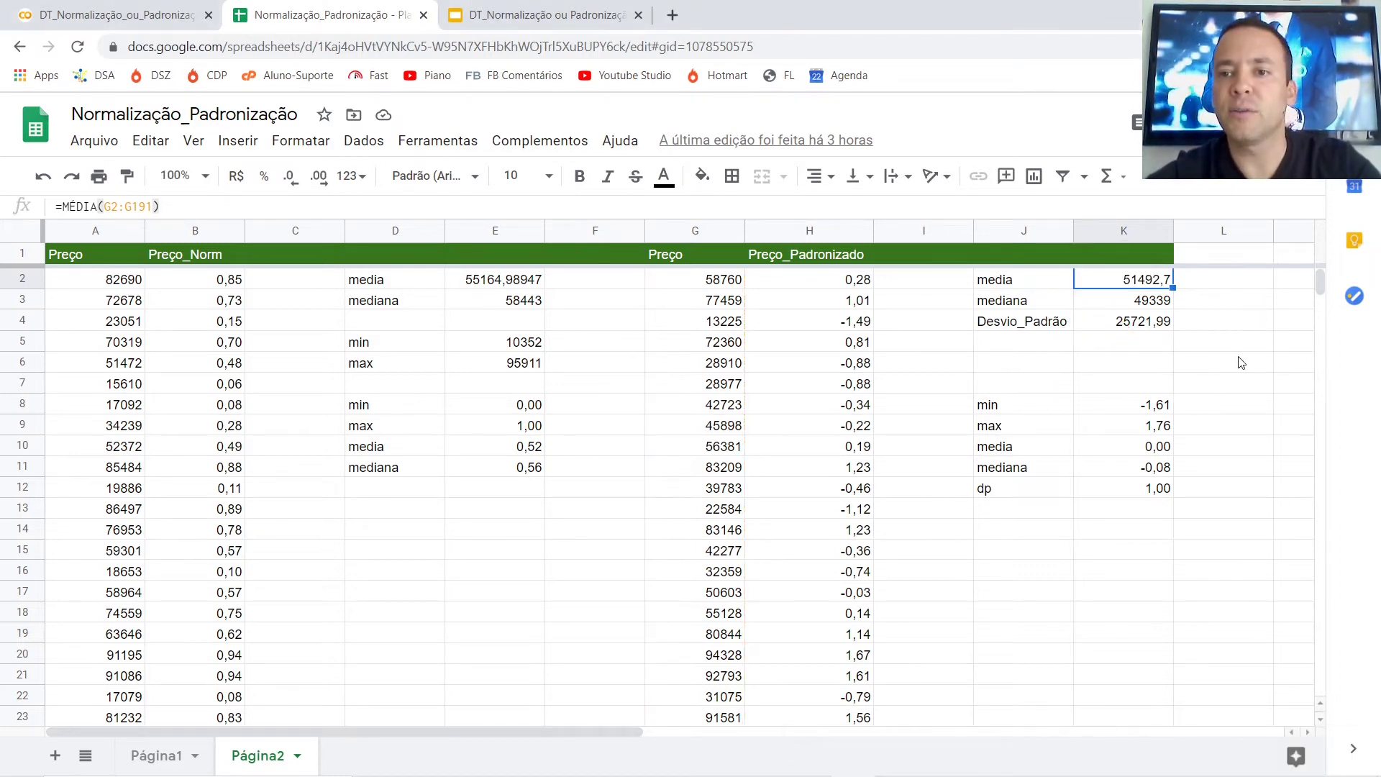
- Examine the DESVPAD formula in K4, underline its function name with the pen, and leave the cell unedited
left_click(1133, 328)
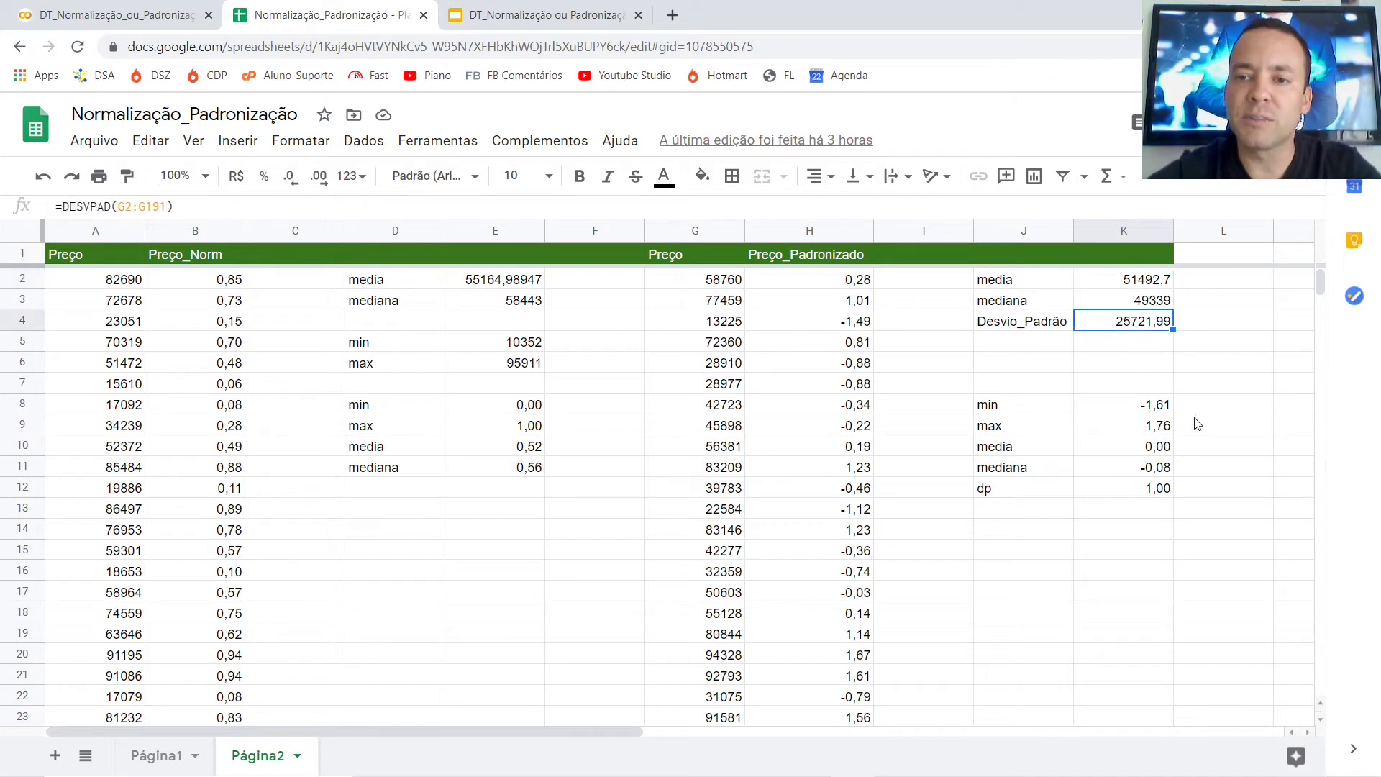
key("F2")
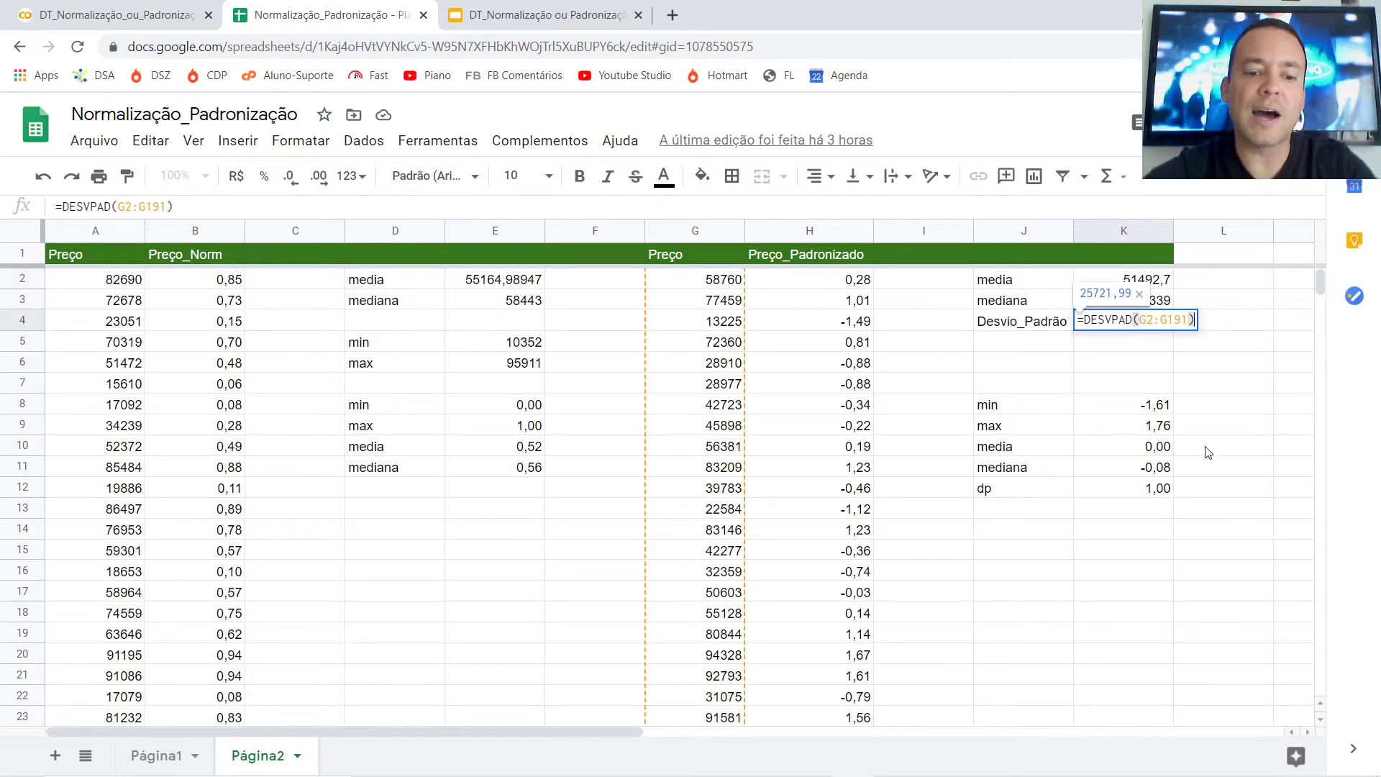
key("ctrl+alt+g")
left_click_drag(1088, 338, 1121, 332)
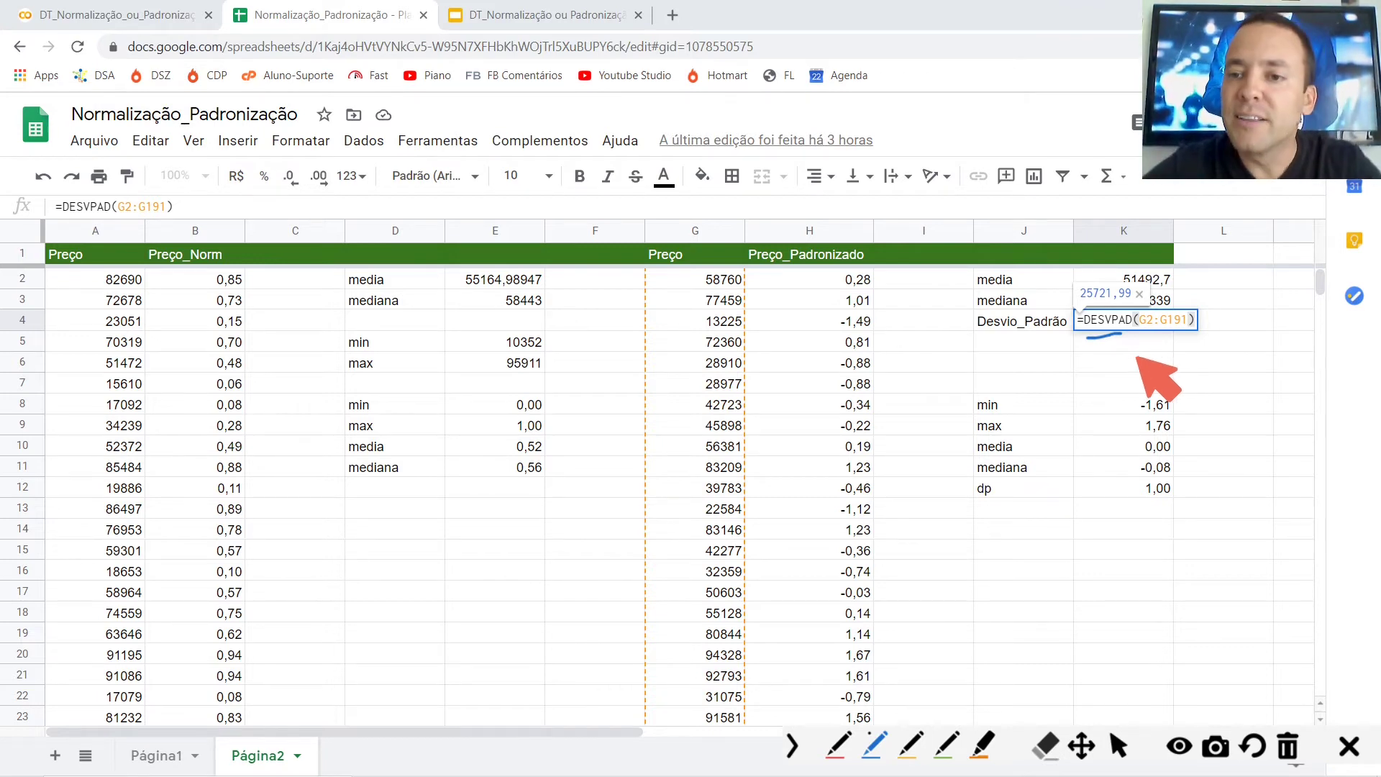
key("Escape")
key("Escape")
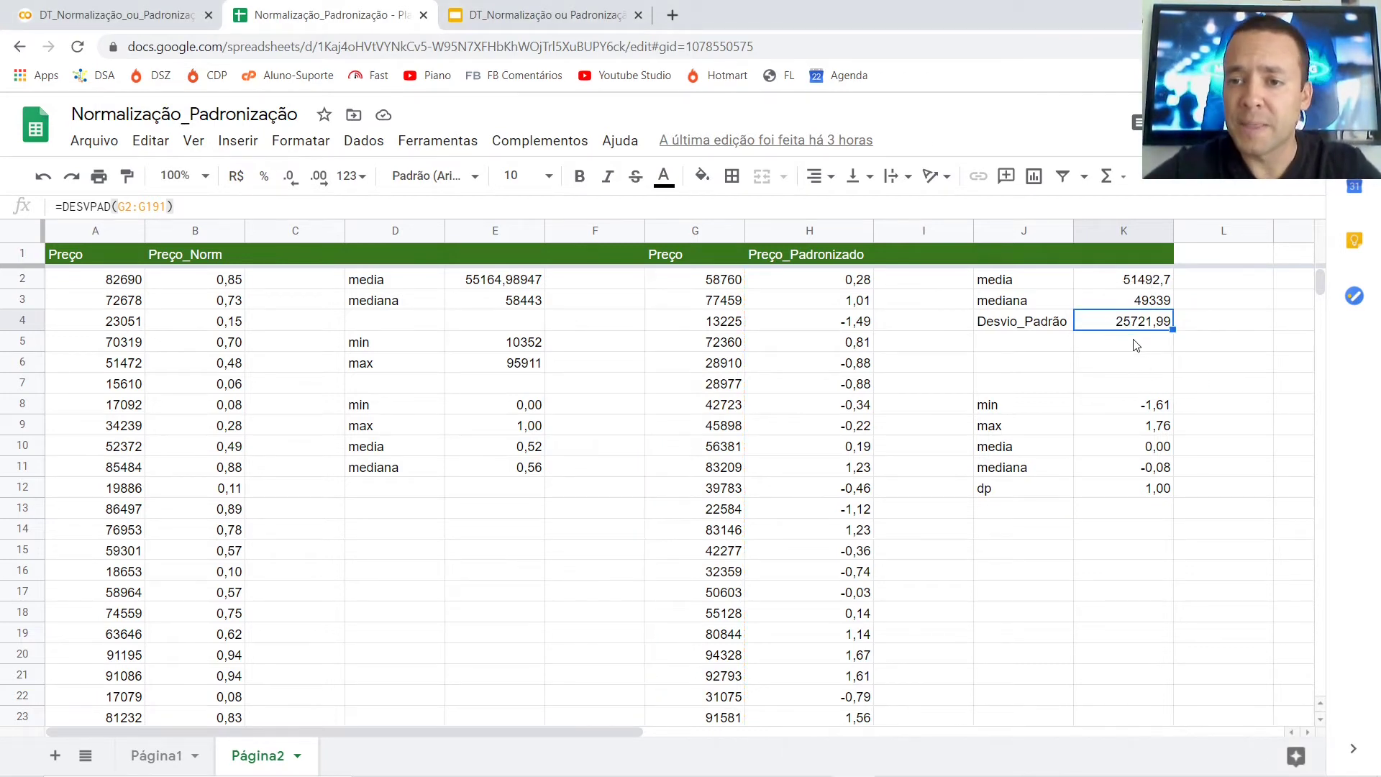
- Open the standardization formula in H2 and pen-mark the G2 price, the $K$2 reference and the media in K2
left_click(870, 280)
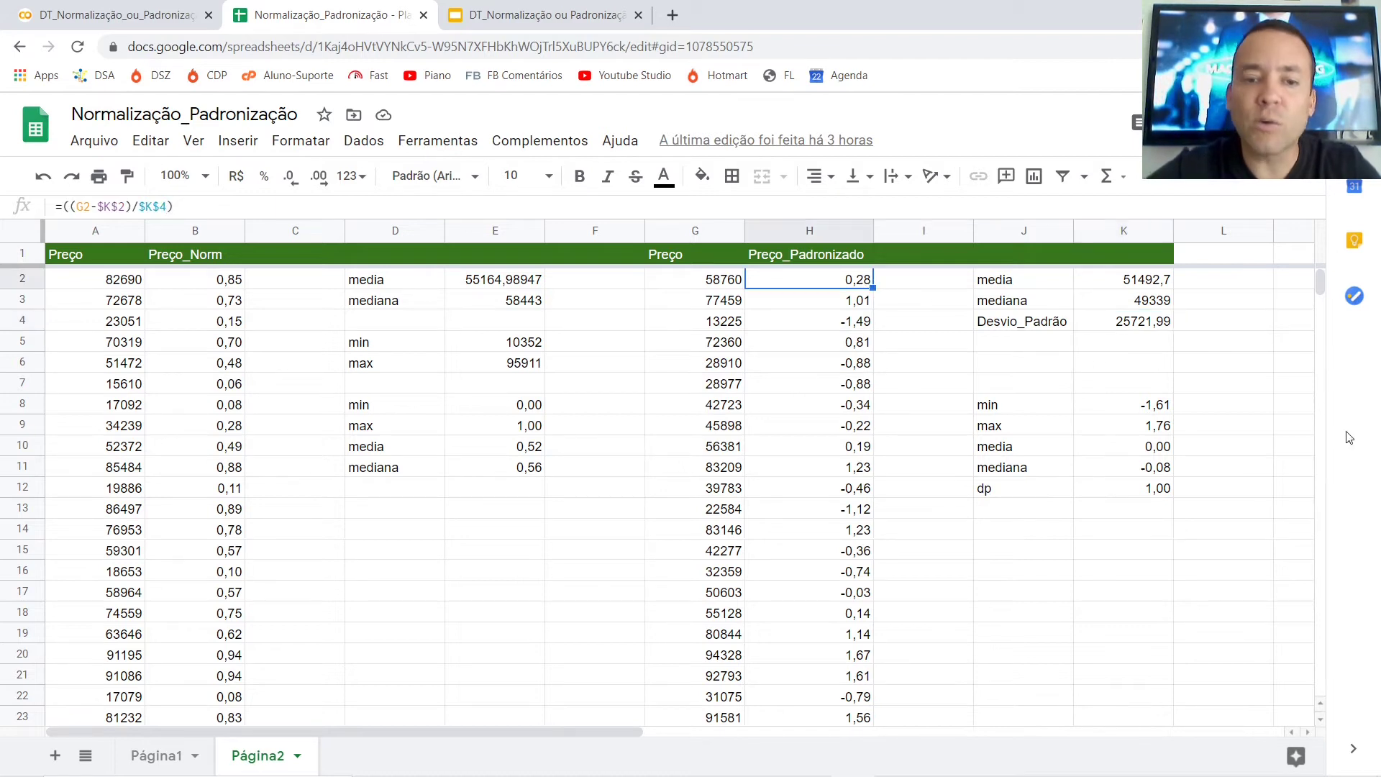
key("Return")
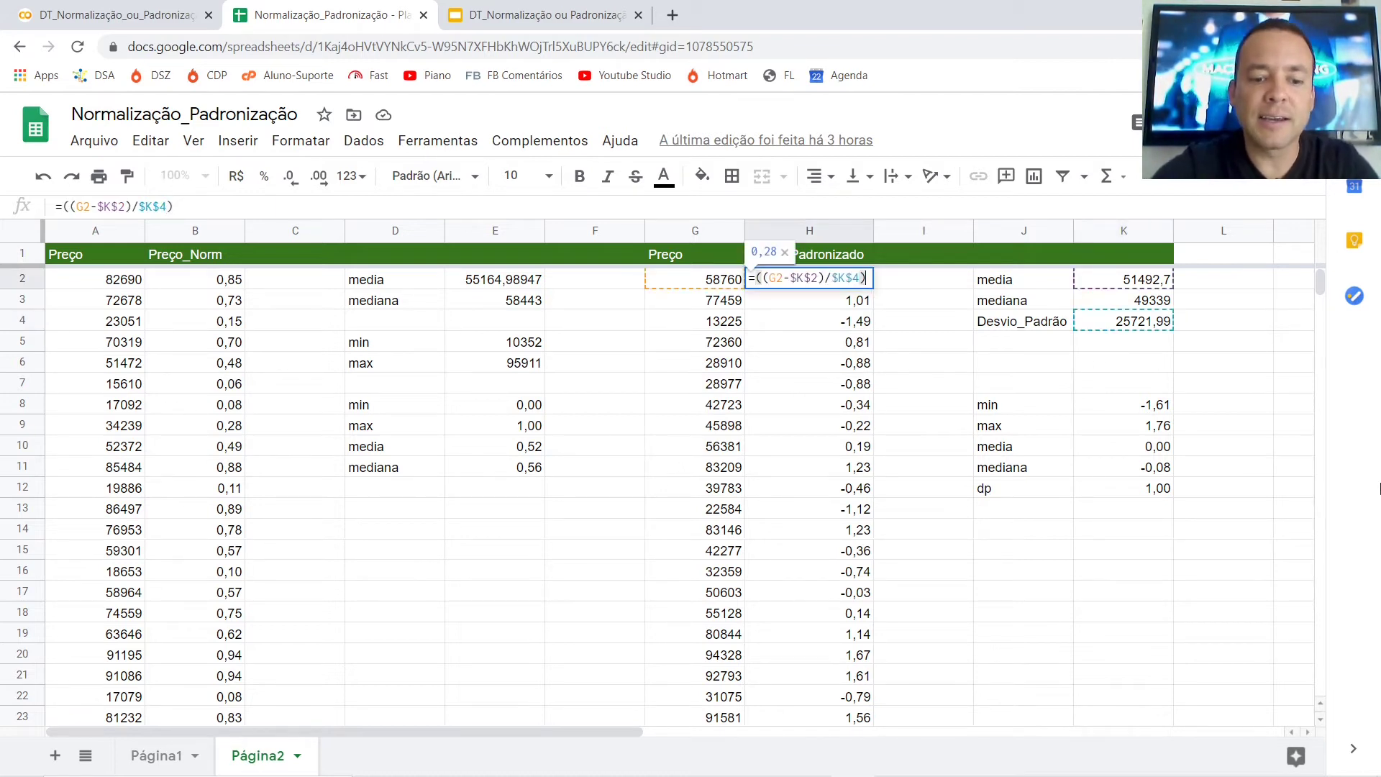
key("ctrl+alt+g")
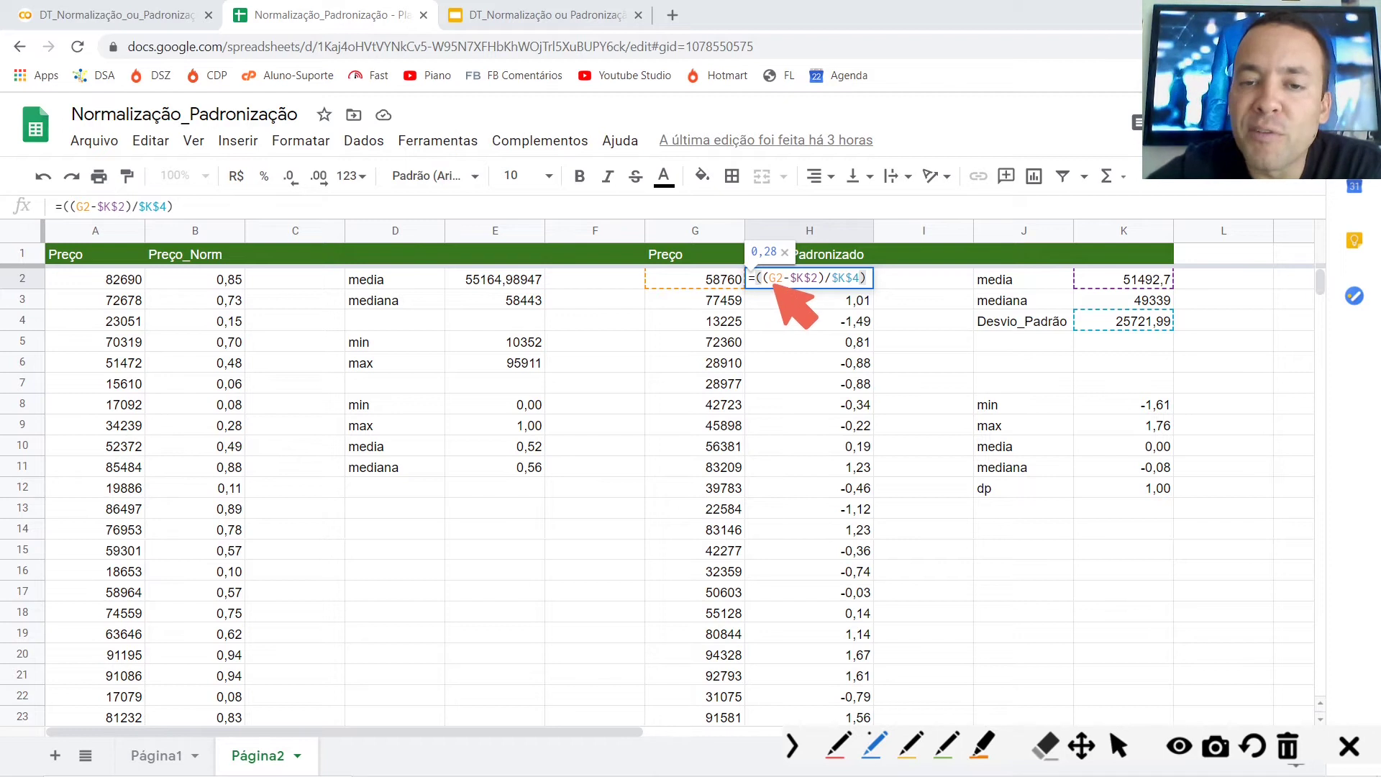
left_click_drag(678, 285, 695, 283)
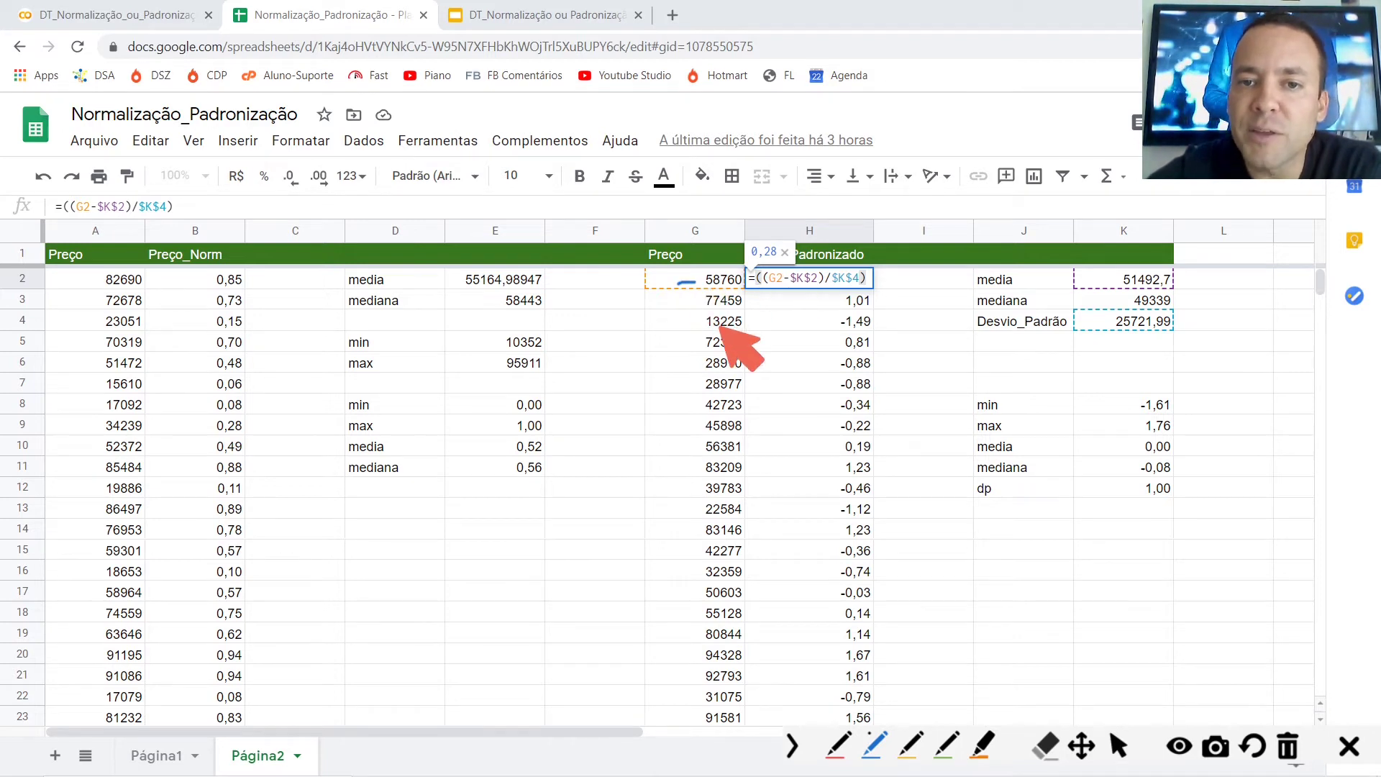
left_click_drag(787, 291, 812, 287)
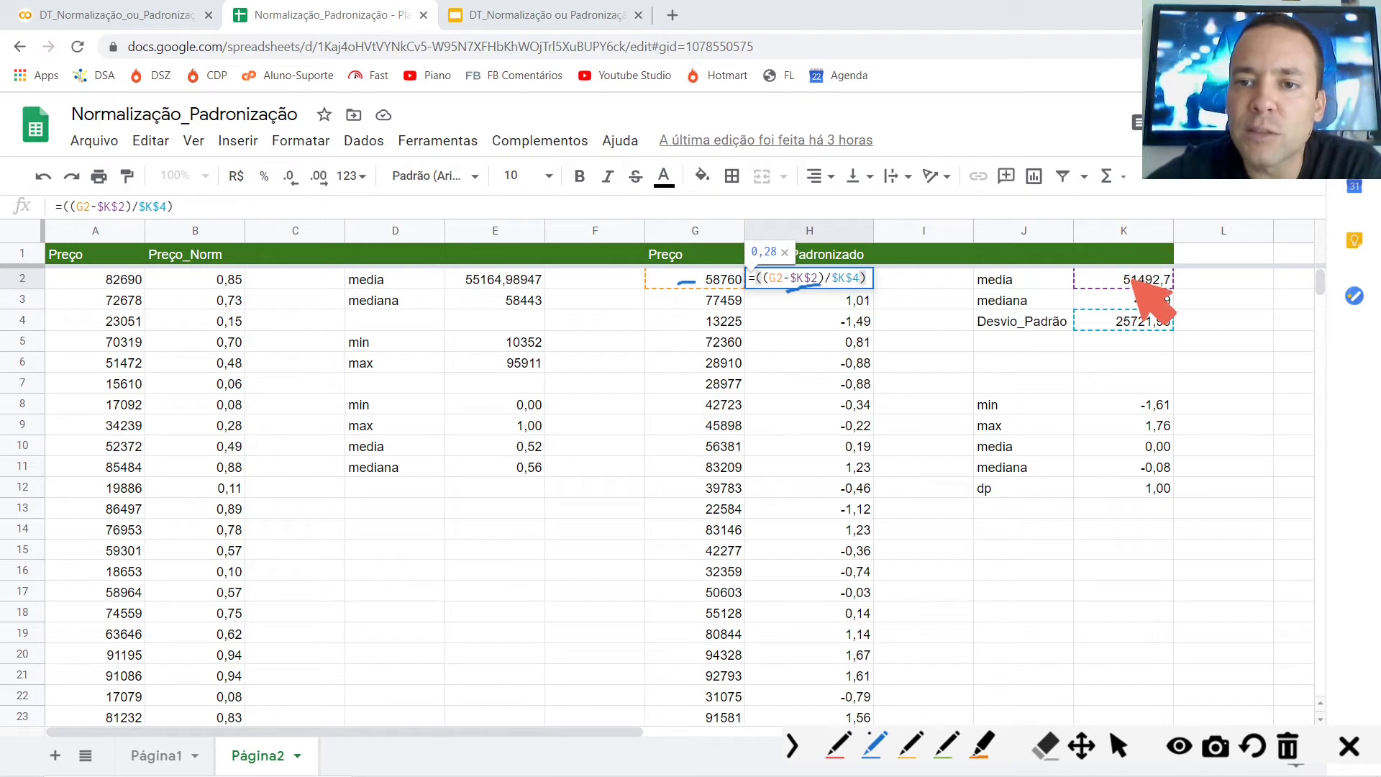
left_click_drag(1174, 278, 1199, 278)
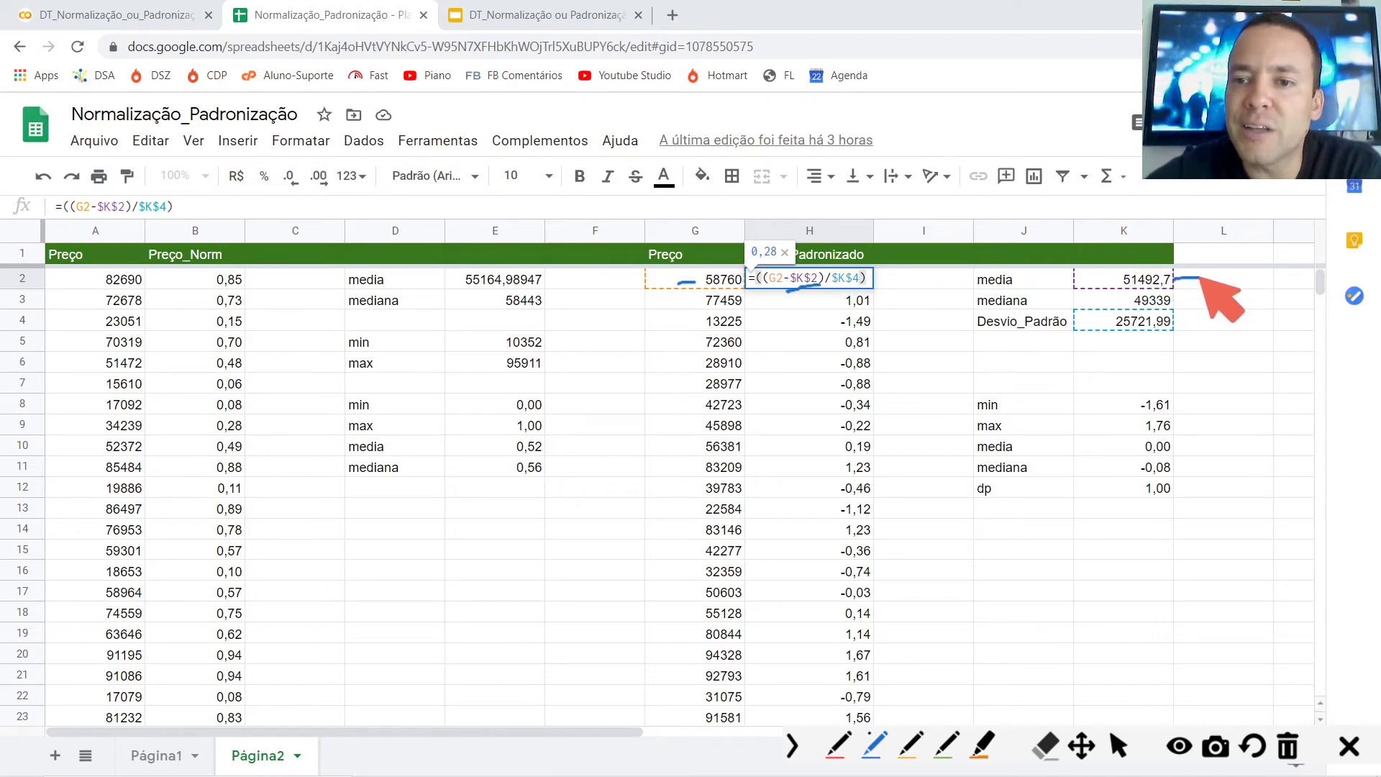
- Mark the division in the H2 formula, circle column K and draw a line along row 4 to Desvio_Padrão, then leave H2 unedited
left_click_drag(822, 292, 843, 247)
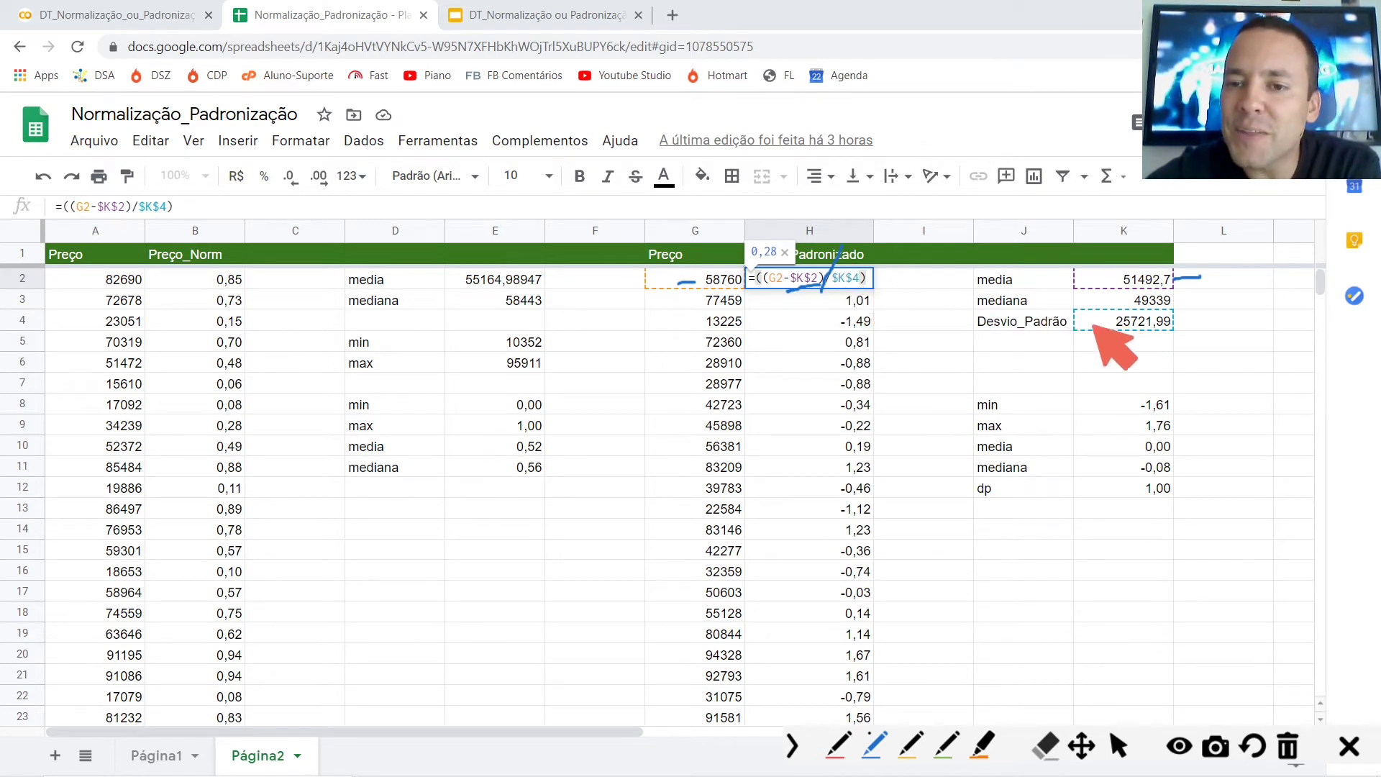
left_click_drag(1146, 229, 1108, 221)
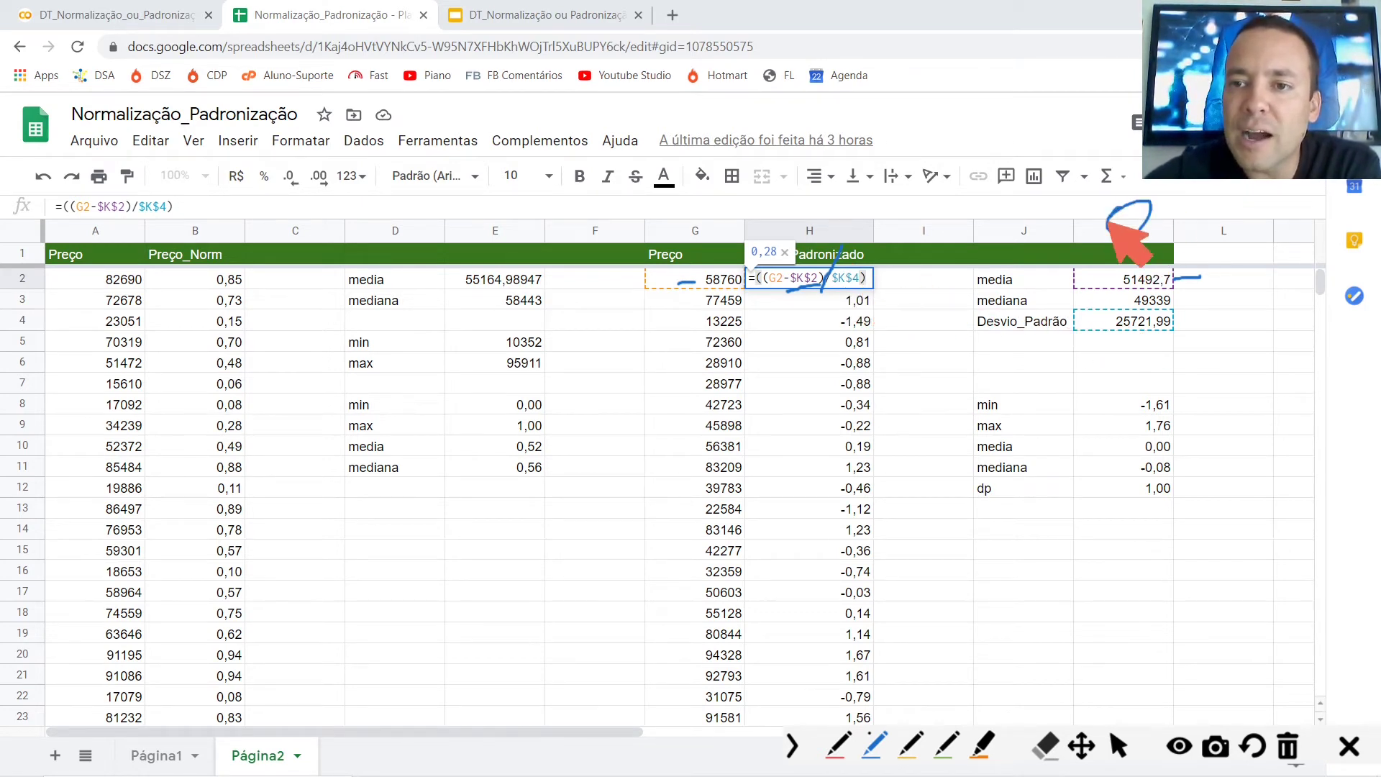
left_click_drag(18, 322, 809, 311)
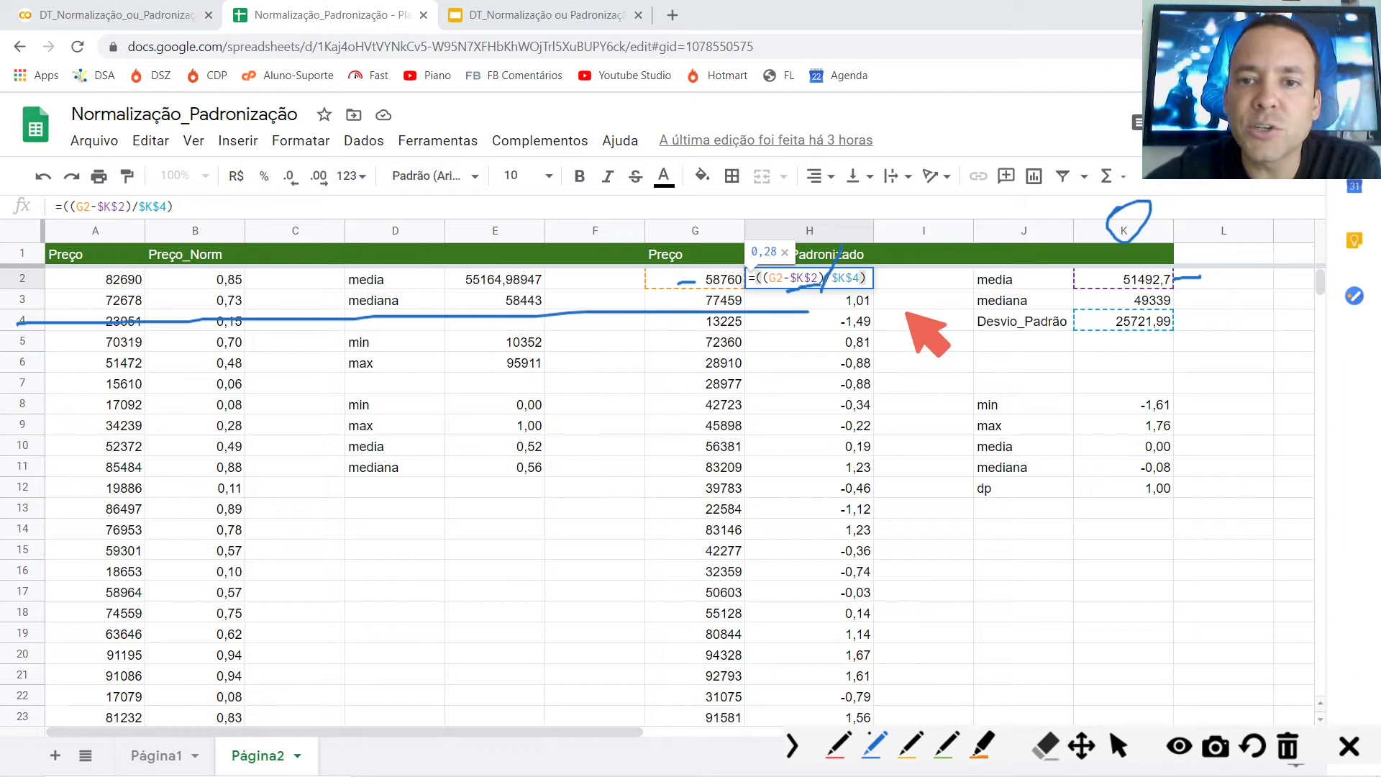
left_click_drag(908, 314, 1032, 323)
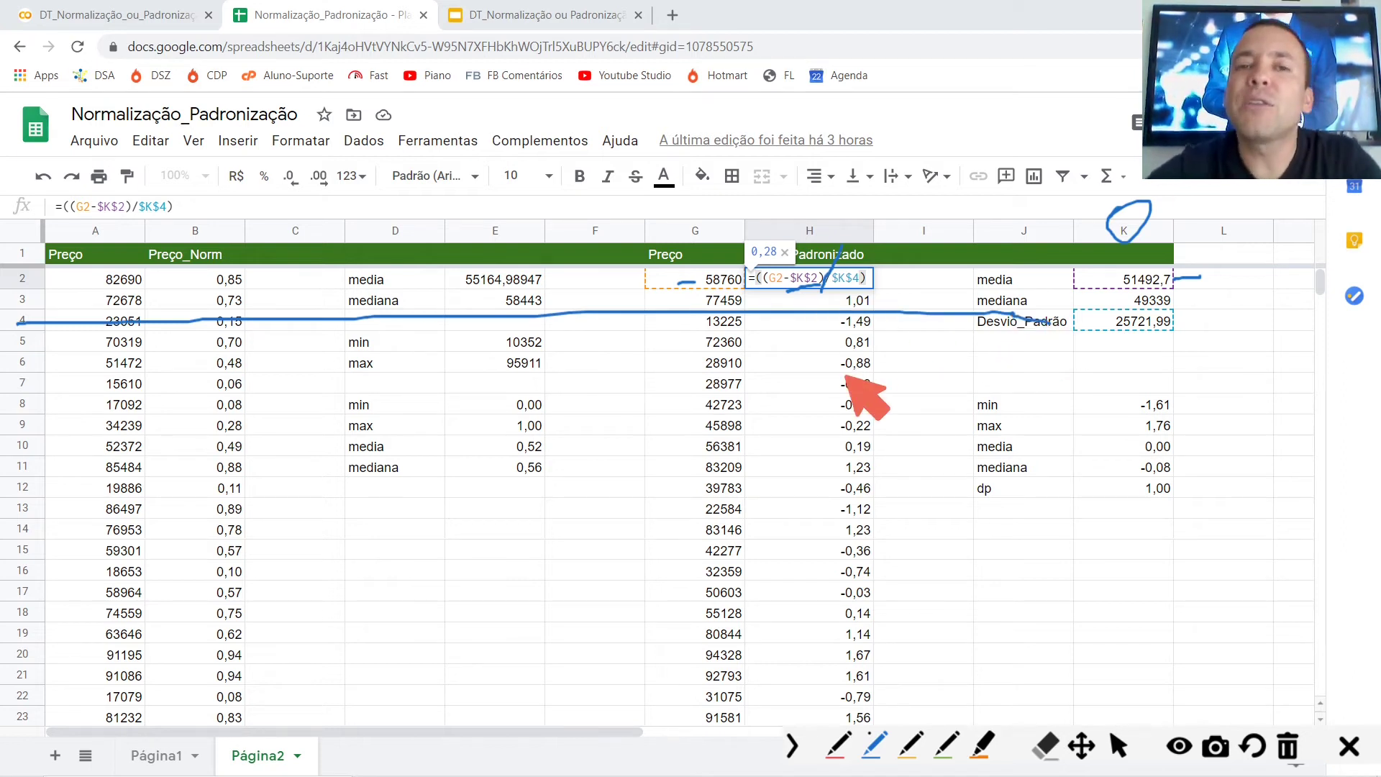
key("Escape")
key("Escape")
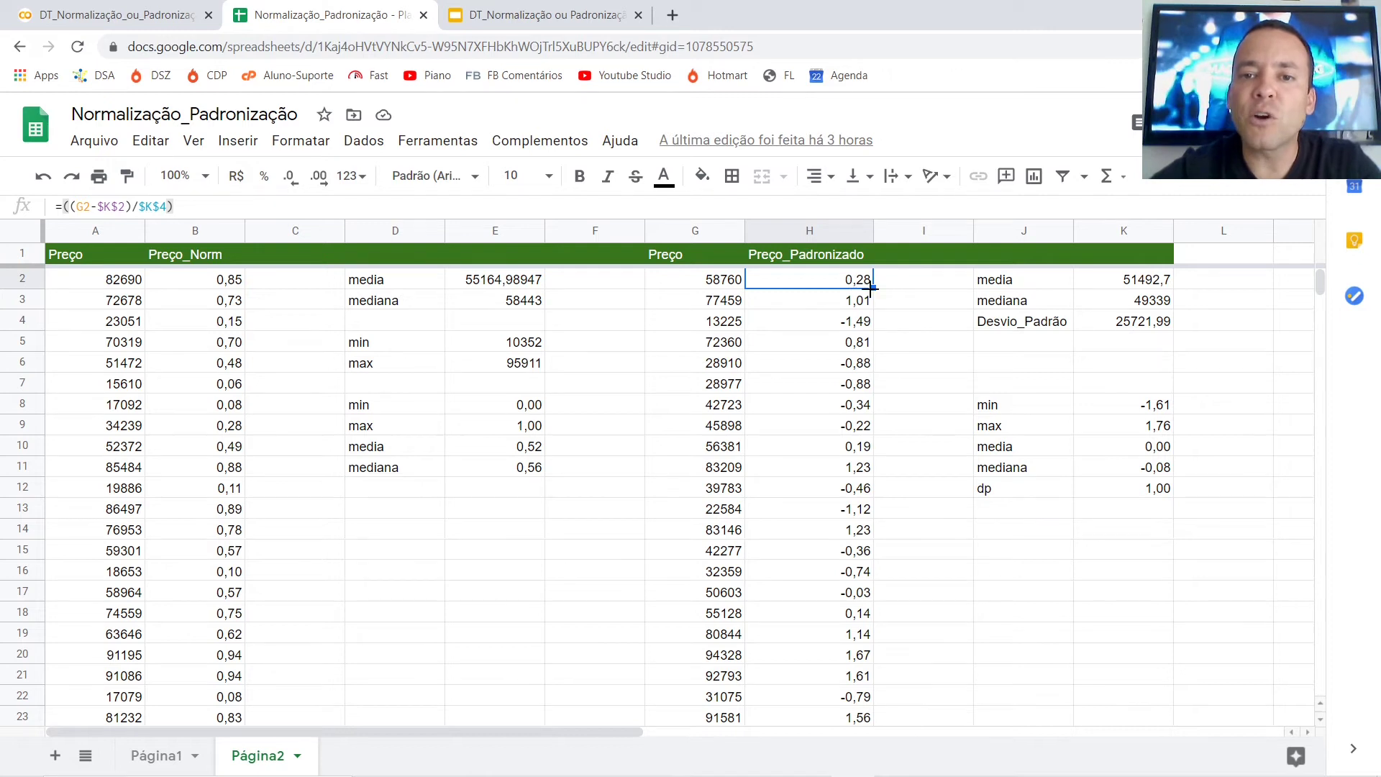
- Paste the H2 standardization formula down the Preço_Padronizado column through H191 and return to H2
key("ctrl+Down")
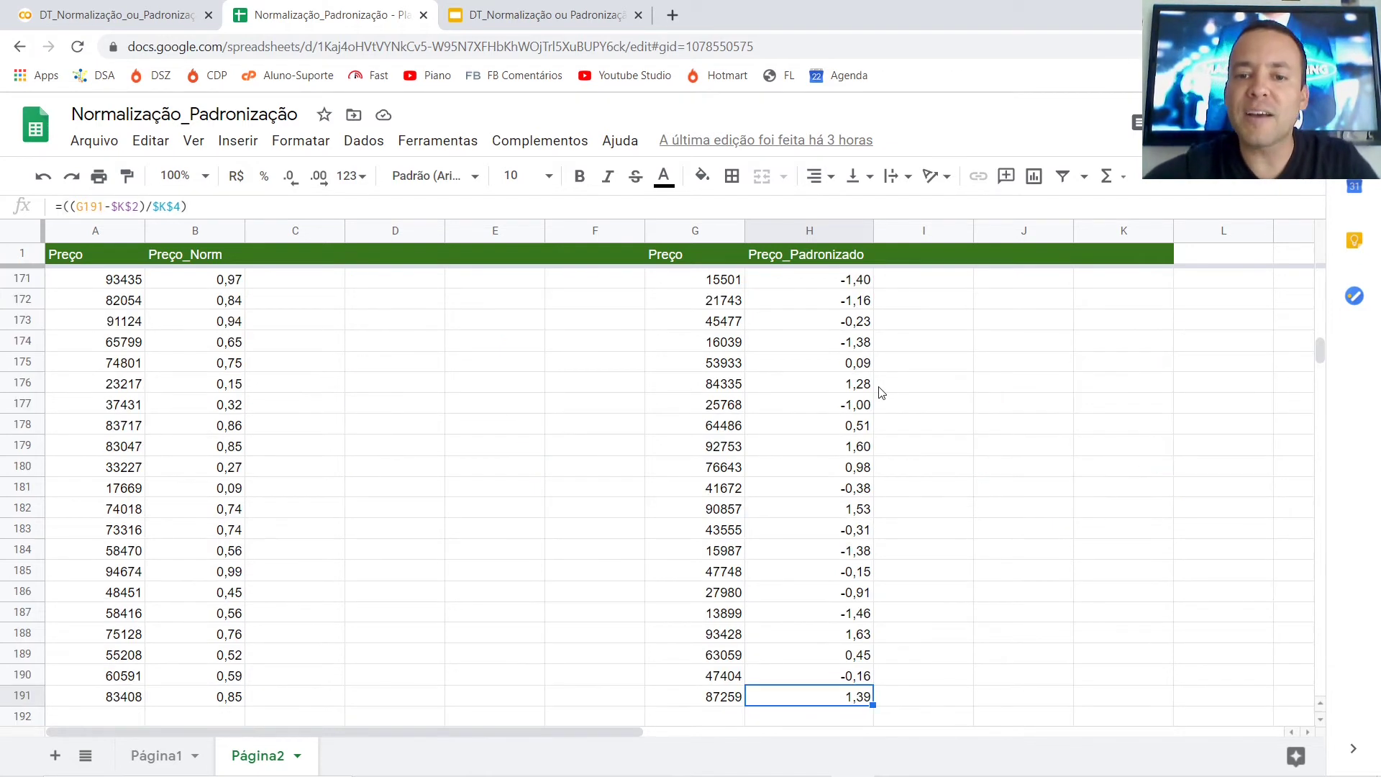
key("ctrl+Up")
key("Down")
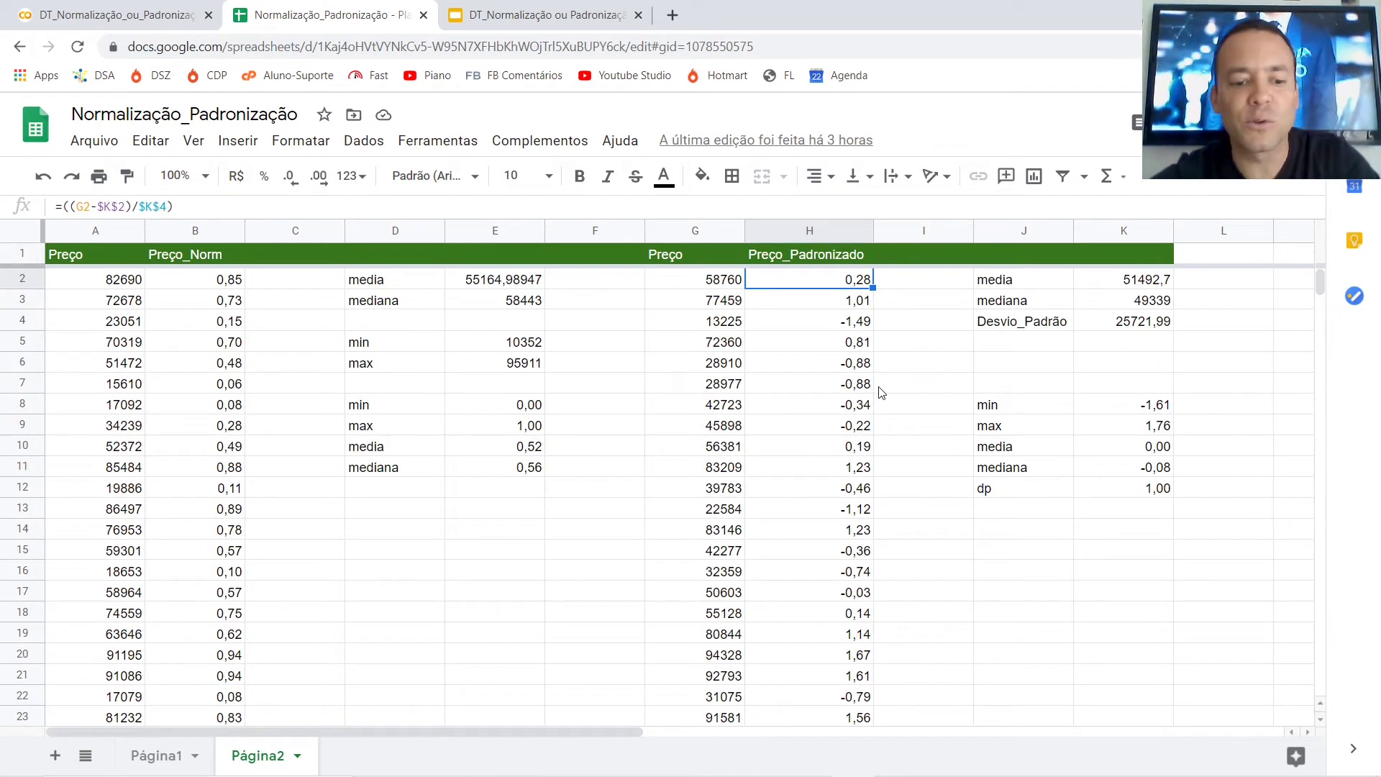
key("ctrl+shift+Down")
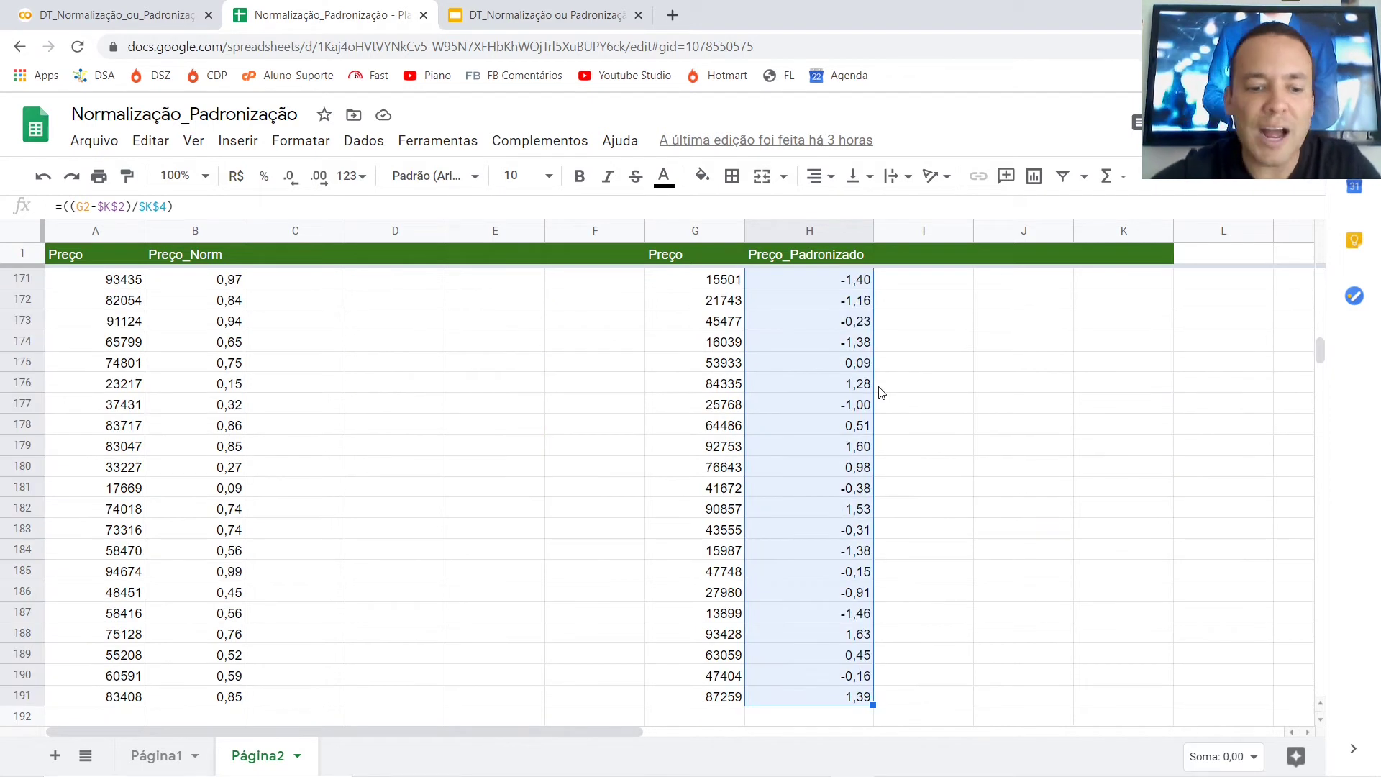
key("ctrl+v")
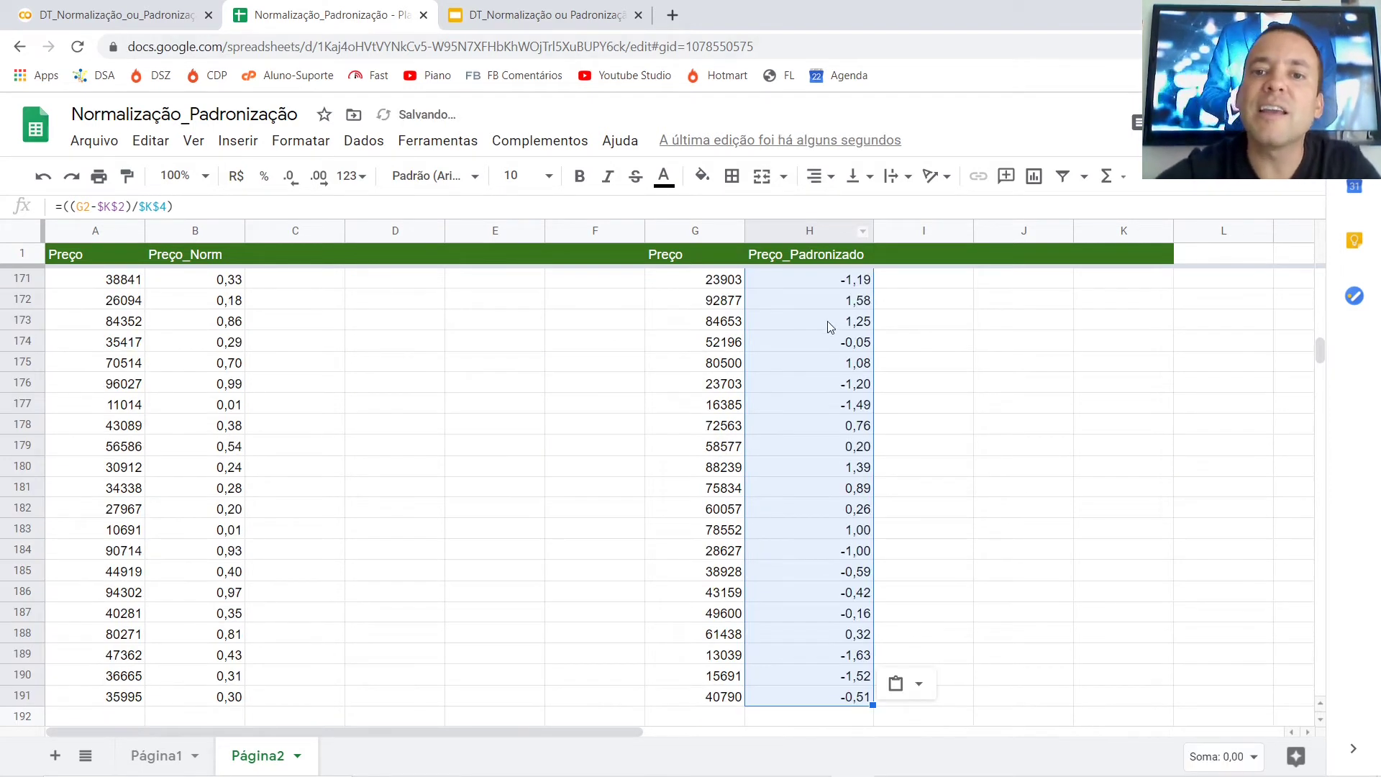
left_click(831, 327)
key("ctrl+Up")
key("Down")
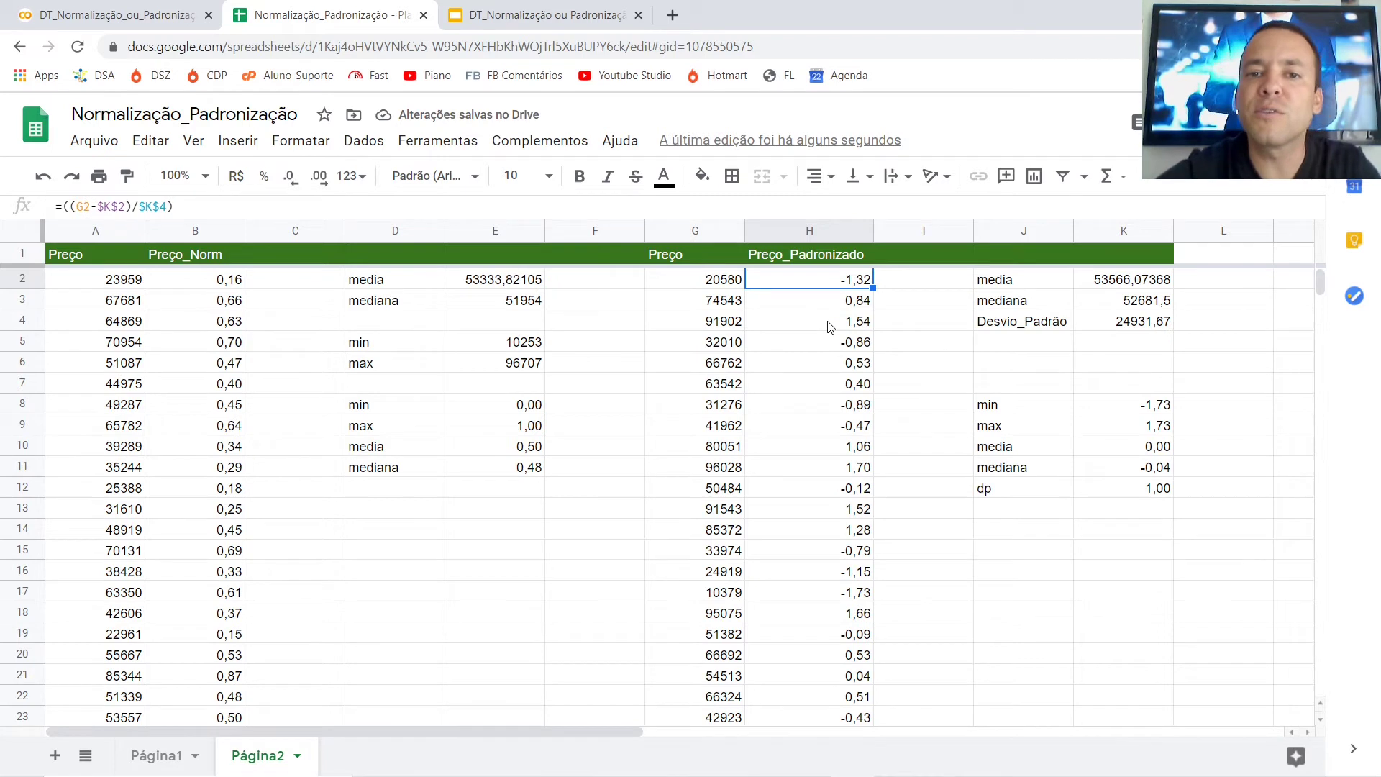
- Mark the G2 price, circle the Preço_Padronizado and Preço_Norm headers with the pen, and clear the marks
key("ctrl+alt+g")
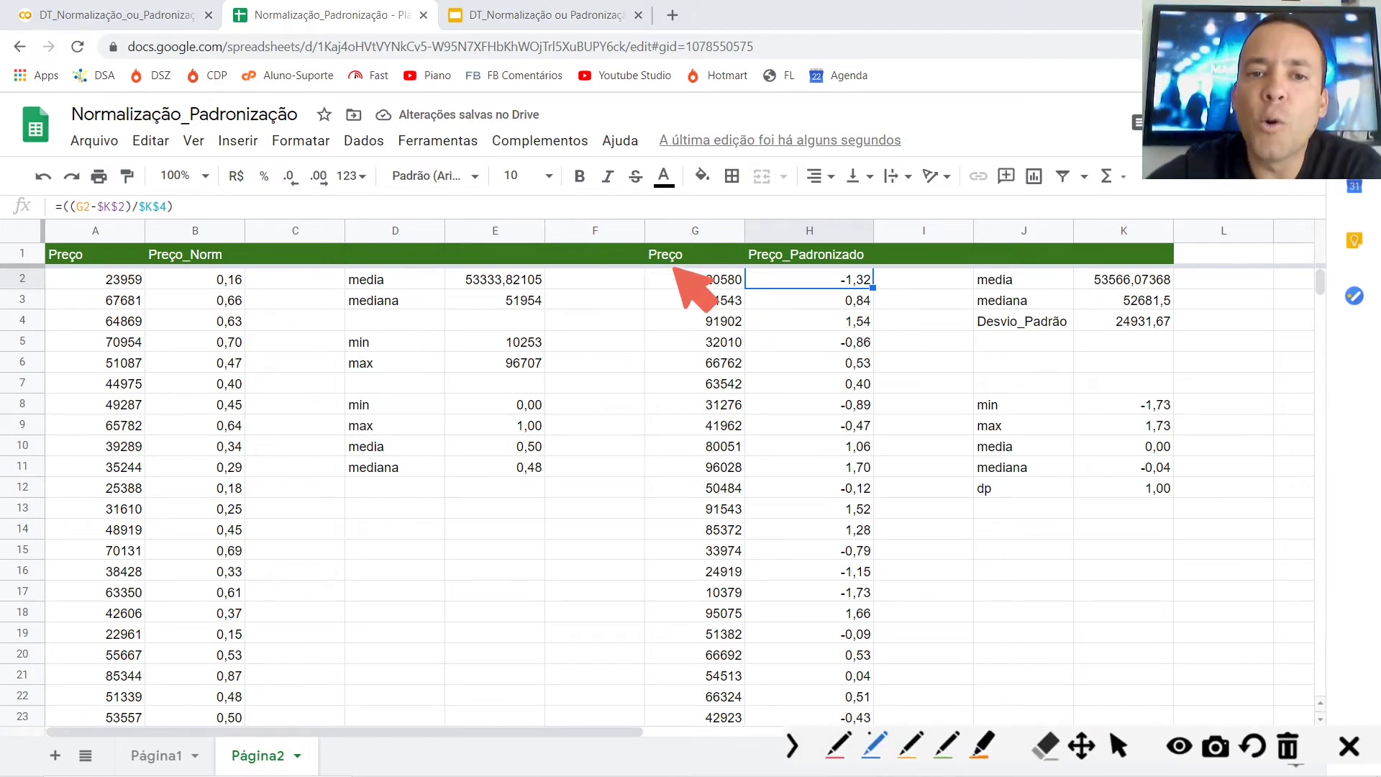
mouse_move(656, 285)
left_mouse_down()
mouse_move(726, 256)
mouse_move(764, 279)
mouse_move(881, 252)
mouse_move(706, 232)
left_mouse_up()
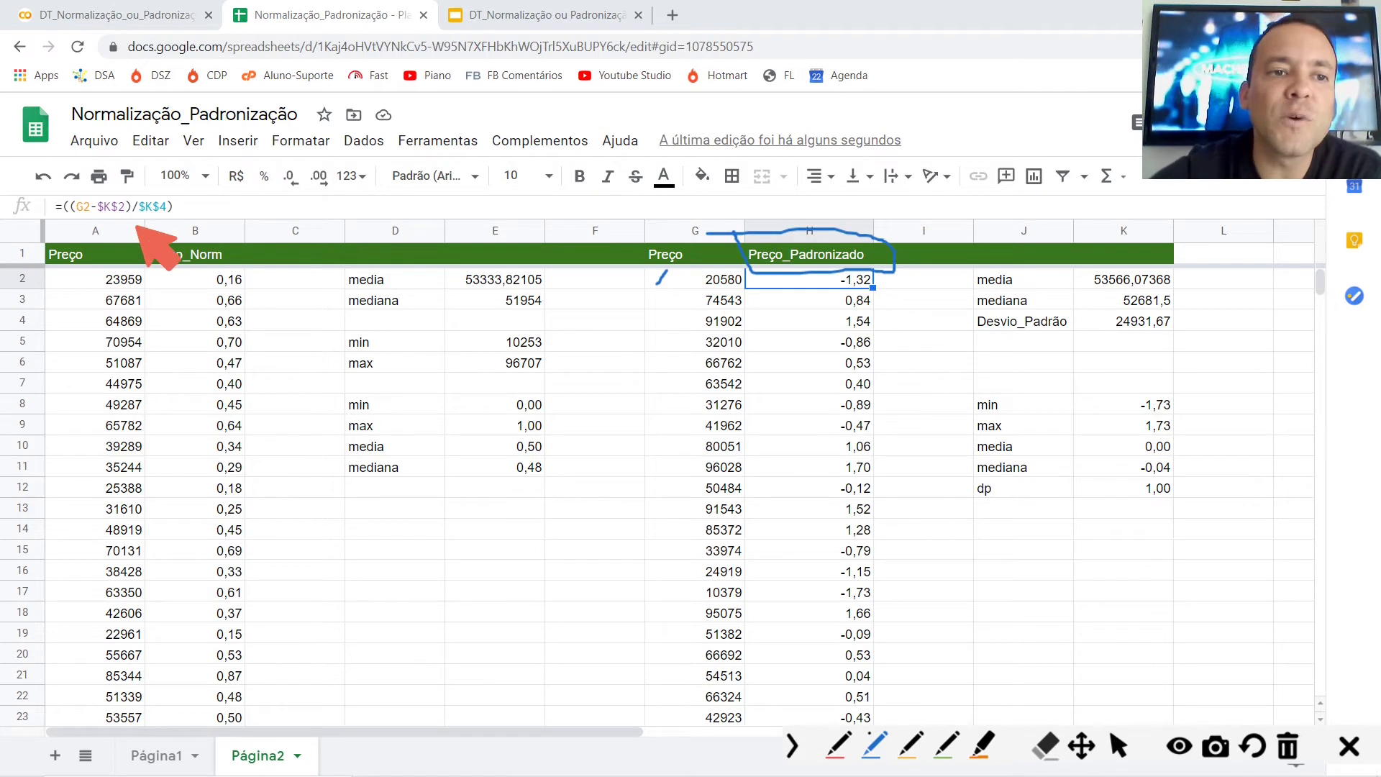
mouse_move(141, 223)
left_mouse_down()
mouse_move(251, 272)
mouse_move(137, 224)
left_mouse_up()
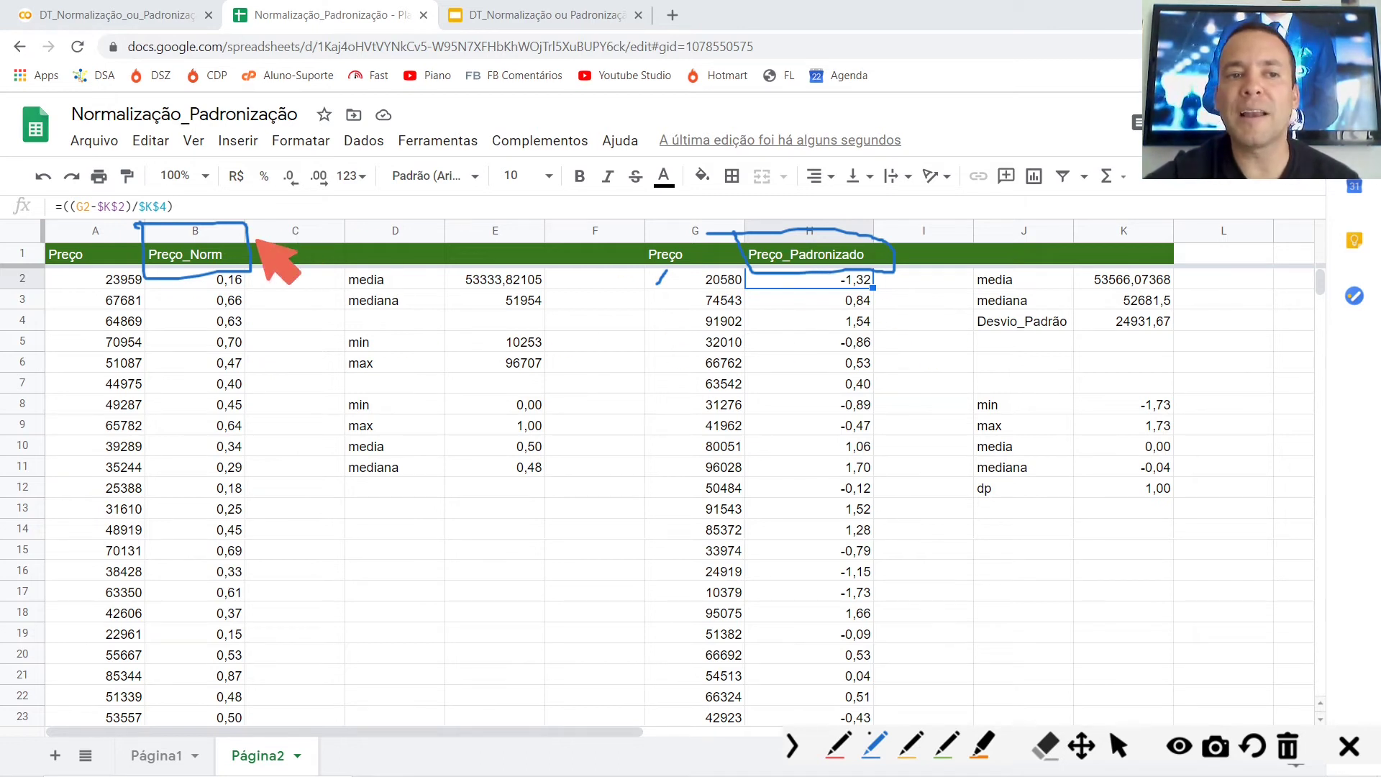
key("Escape")
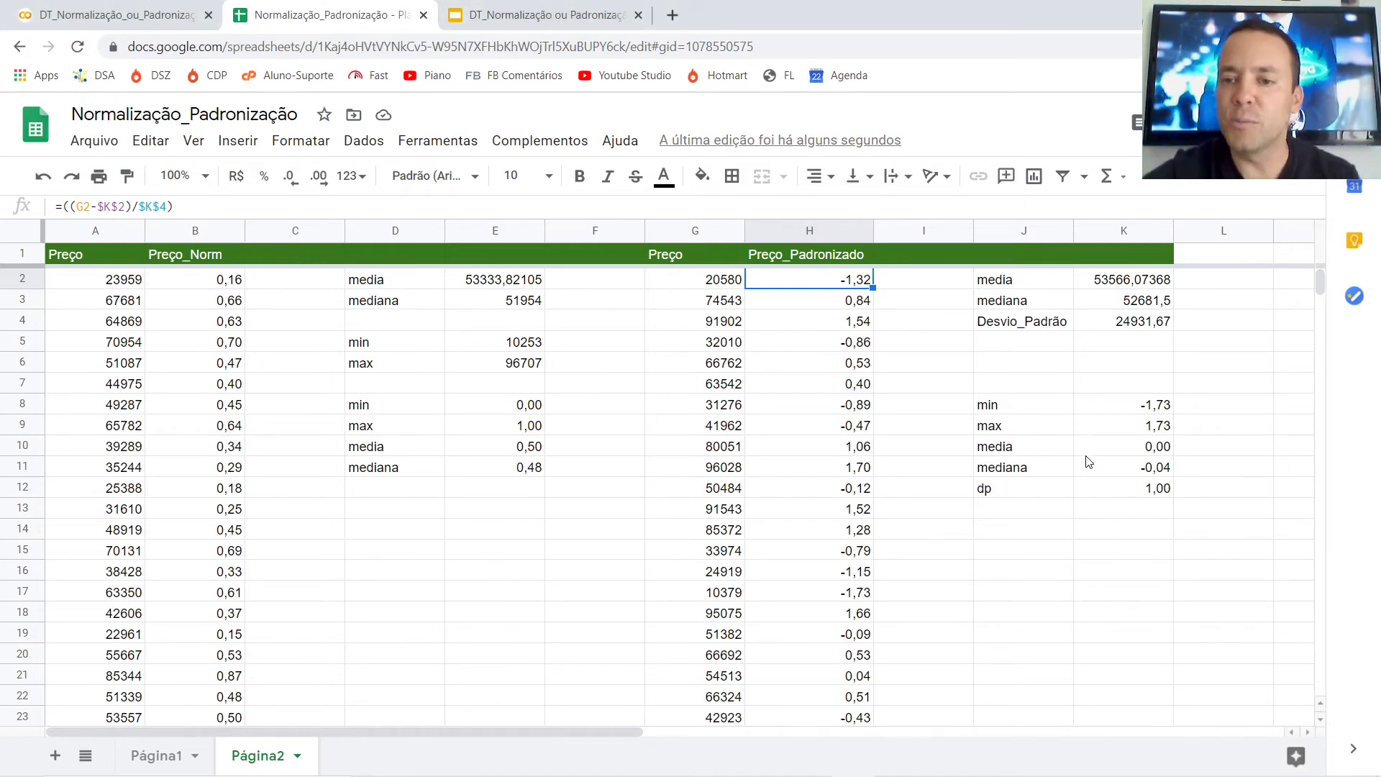
- Examine the MÍNIMO formula in K8, draw a pen arrow to it, and move on to K9 without editing
left_click(1149, 410)
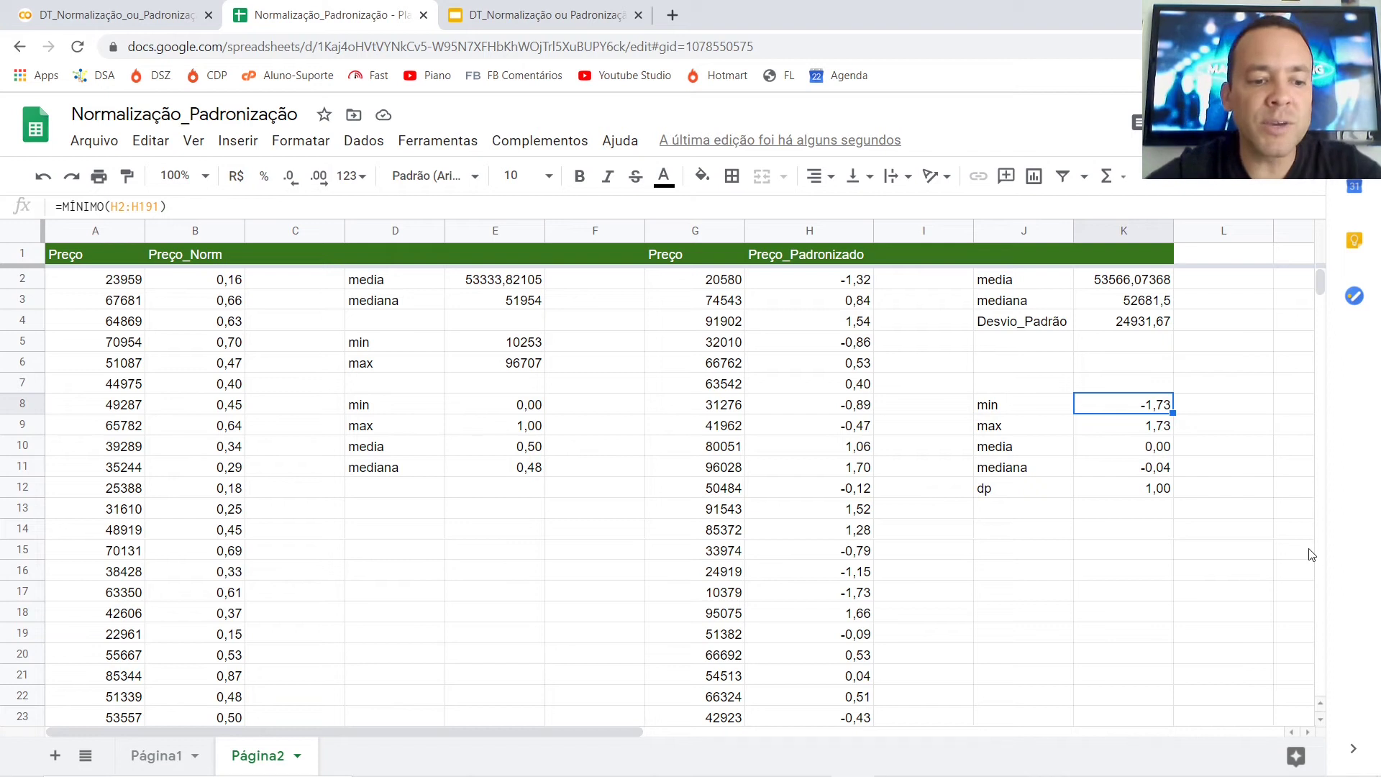
key("Return")
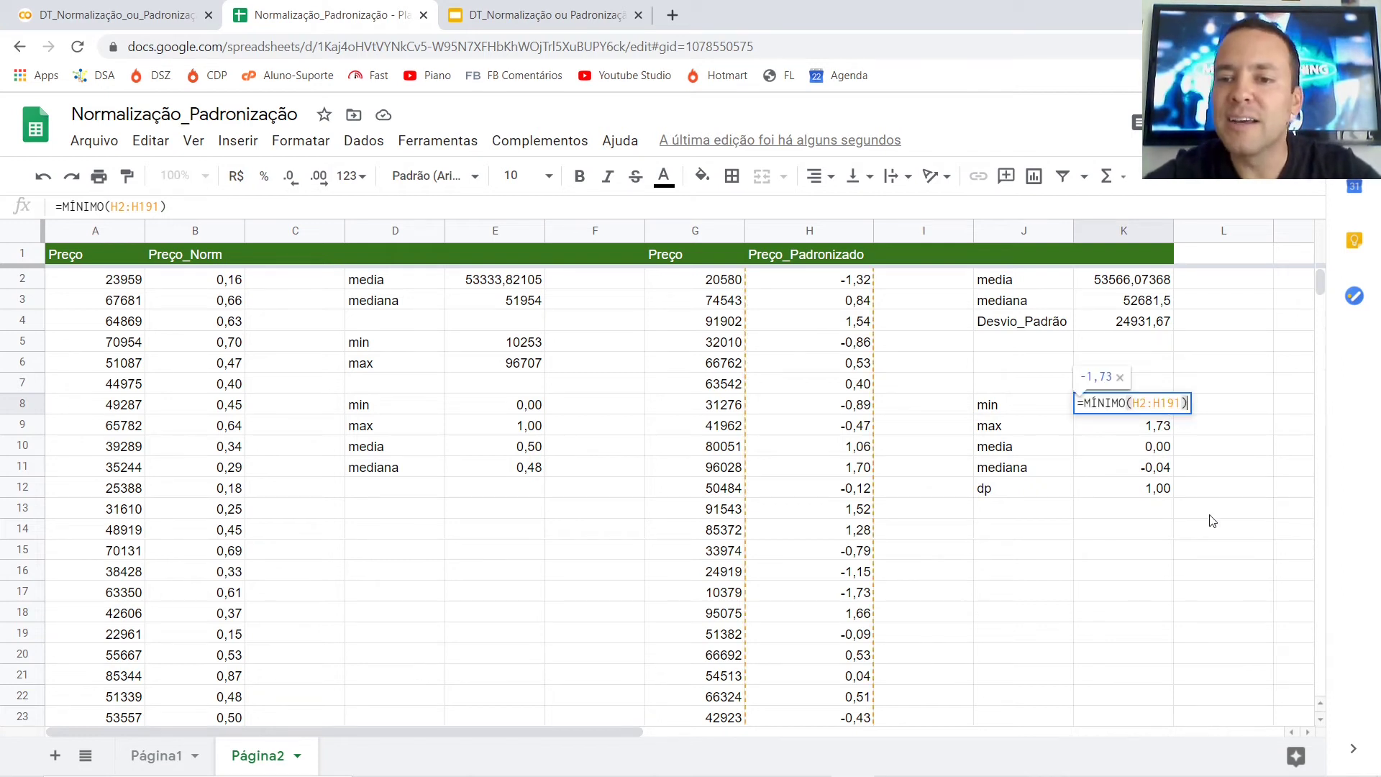
key("ctrl+alt+g")
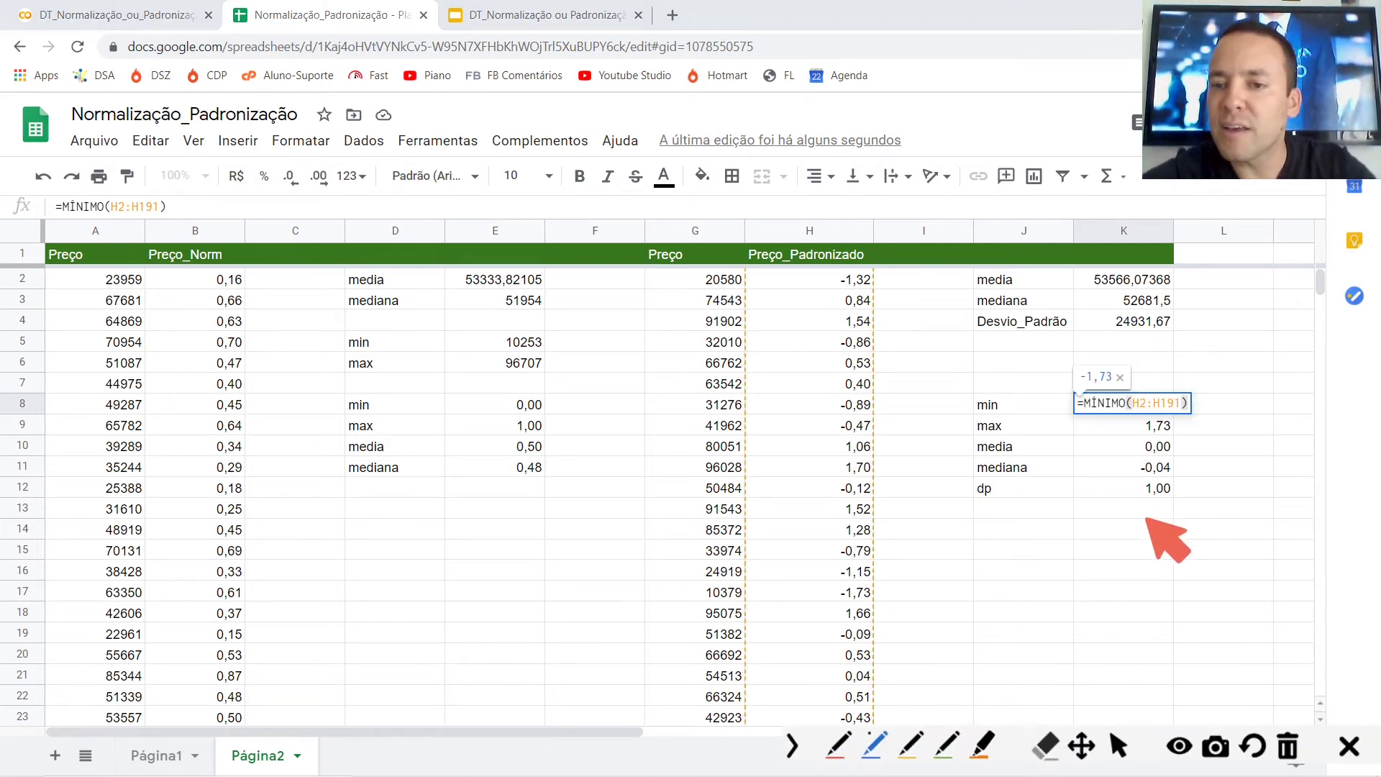
left_click_drag(1081, 482, 1100, 415)
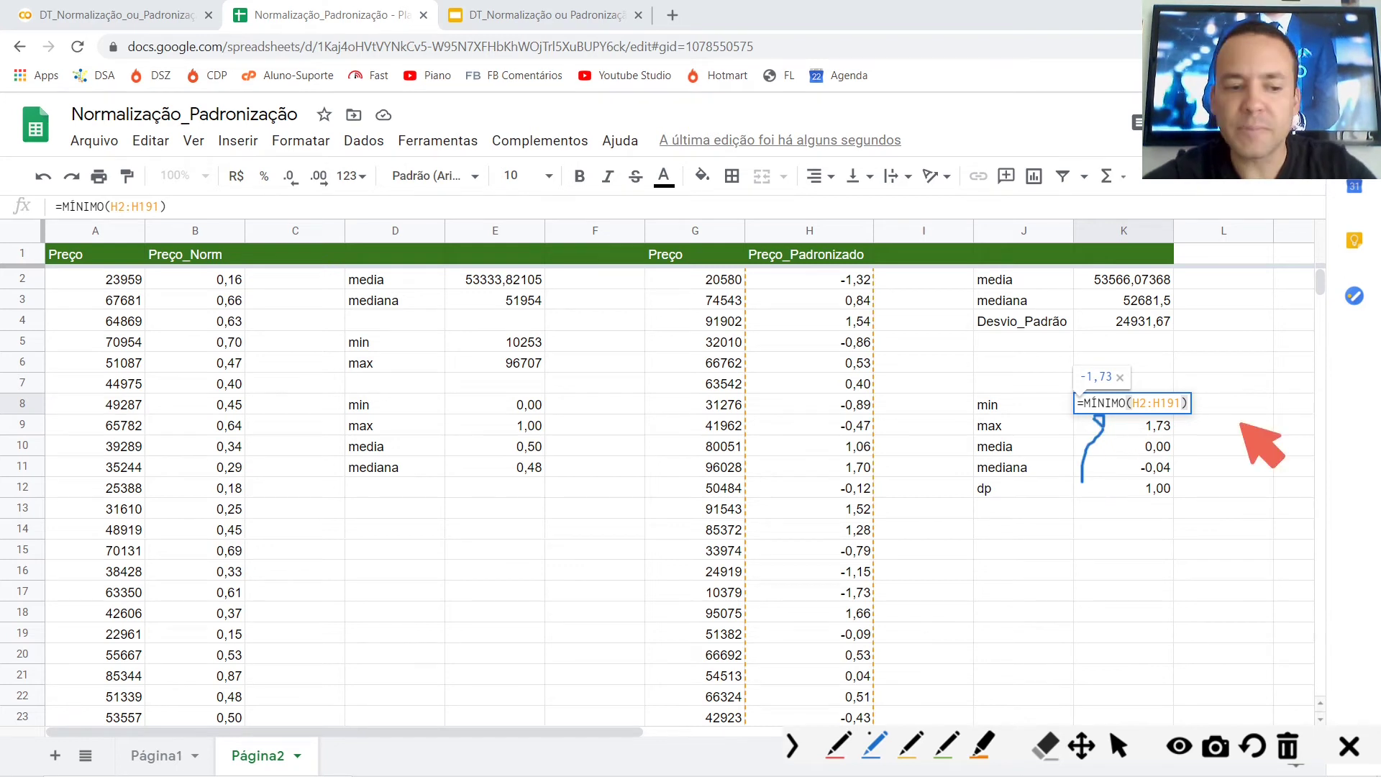
key("ctrl+alt+g")
key("Return")
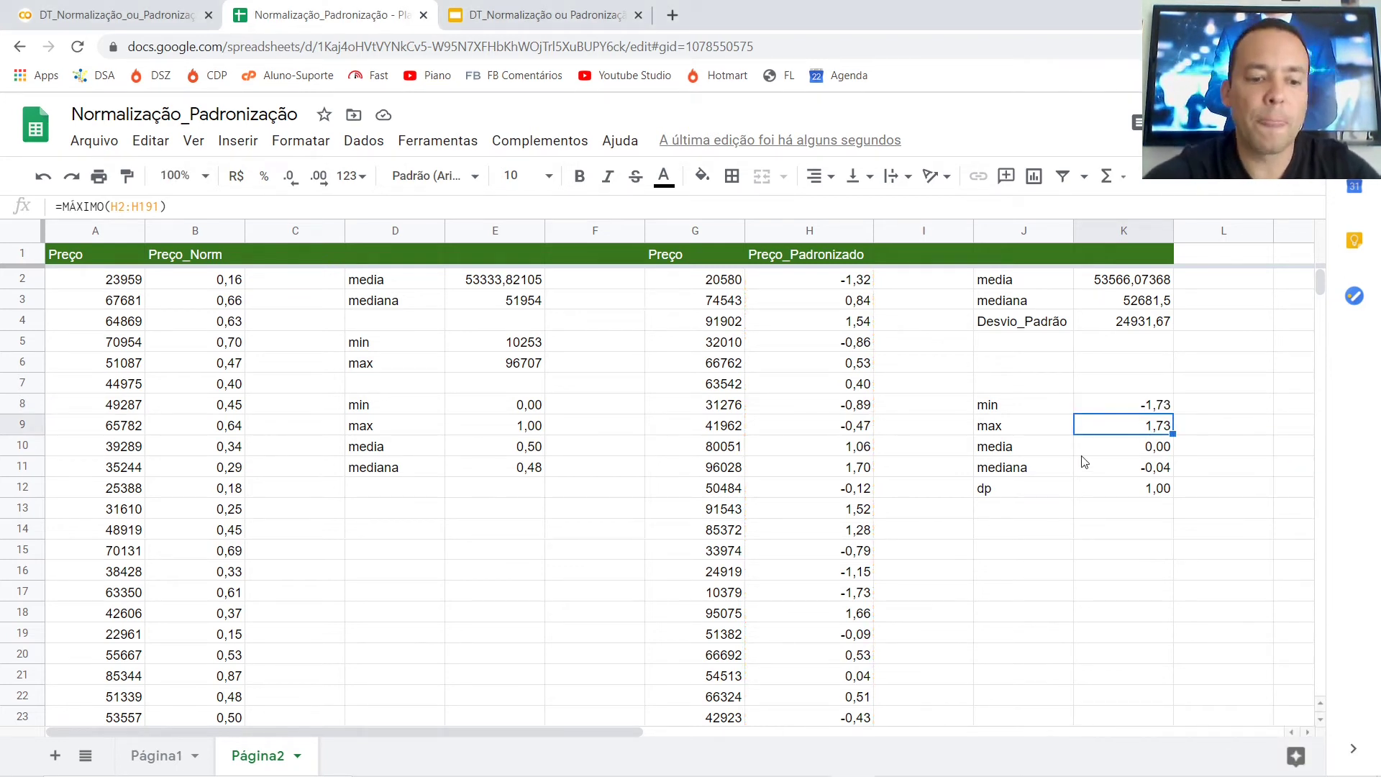
- Examine the MÁXIMO formula in K9, draw a pen mark beside it, and leave the cell unedited
key("F2")
key("ctrl+alt+g")
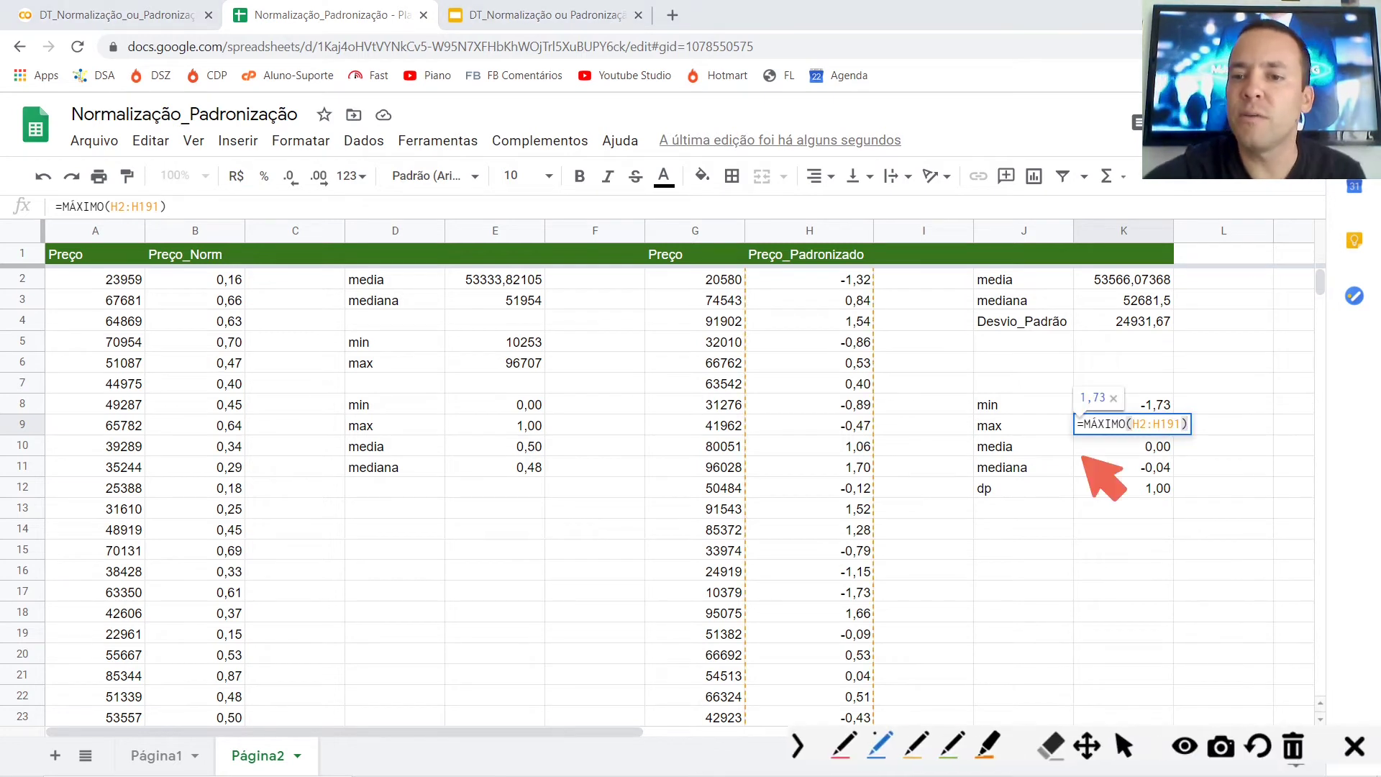
left_click_drag(1084, 455, 1100, 444)
key("ctrl+alt+g")
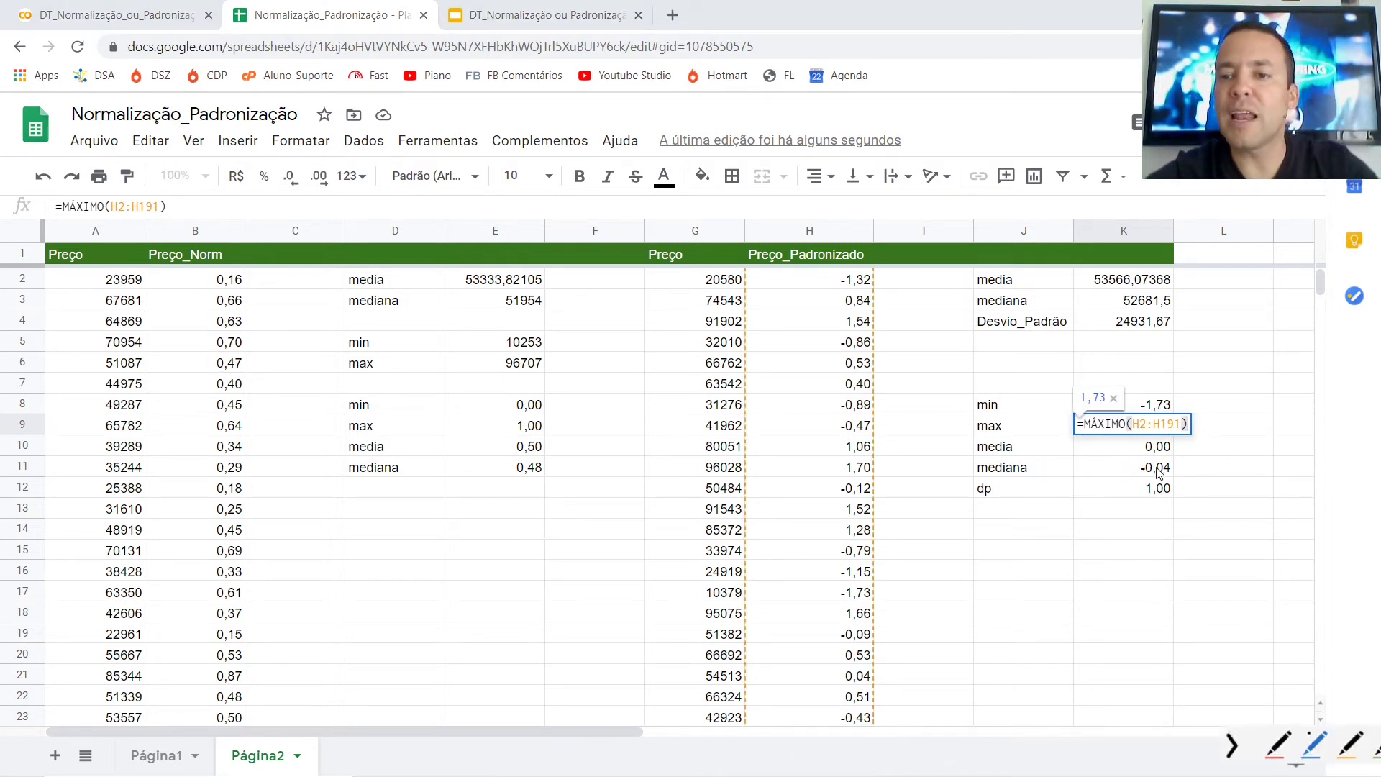
key("Escape")
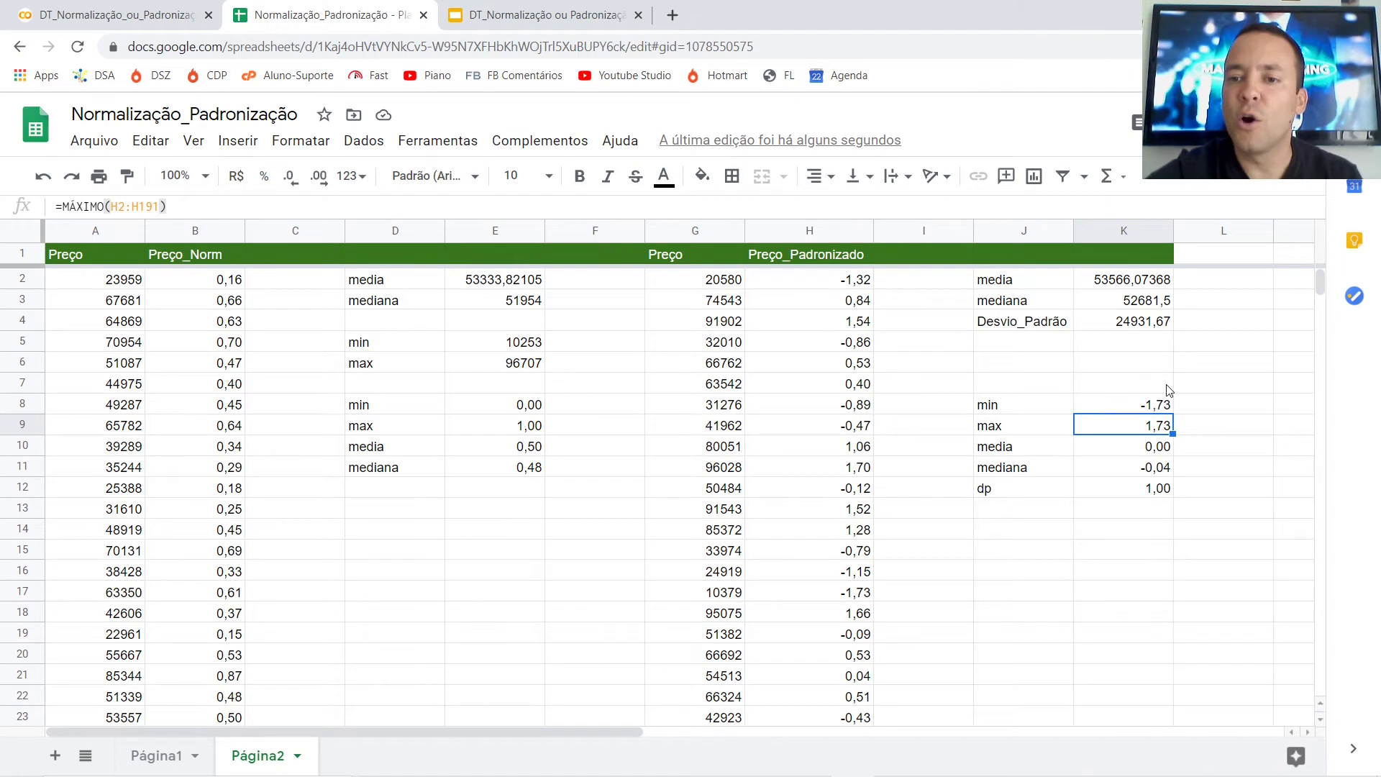
- Add an outer border around the standardized min and max cells K8:K9
key("Up")
key("shift+Down")
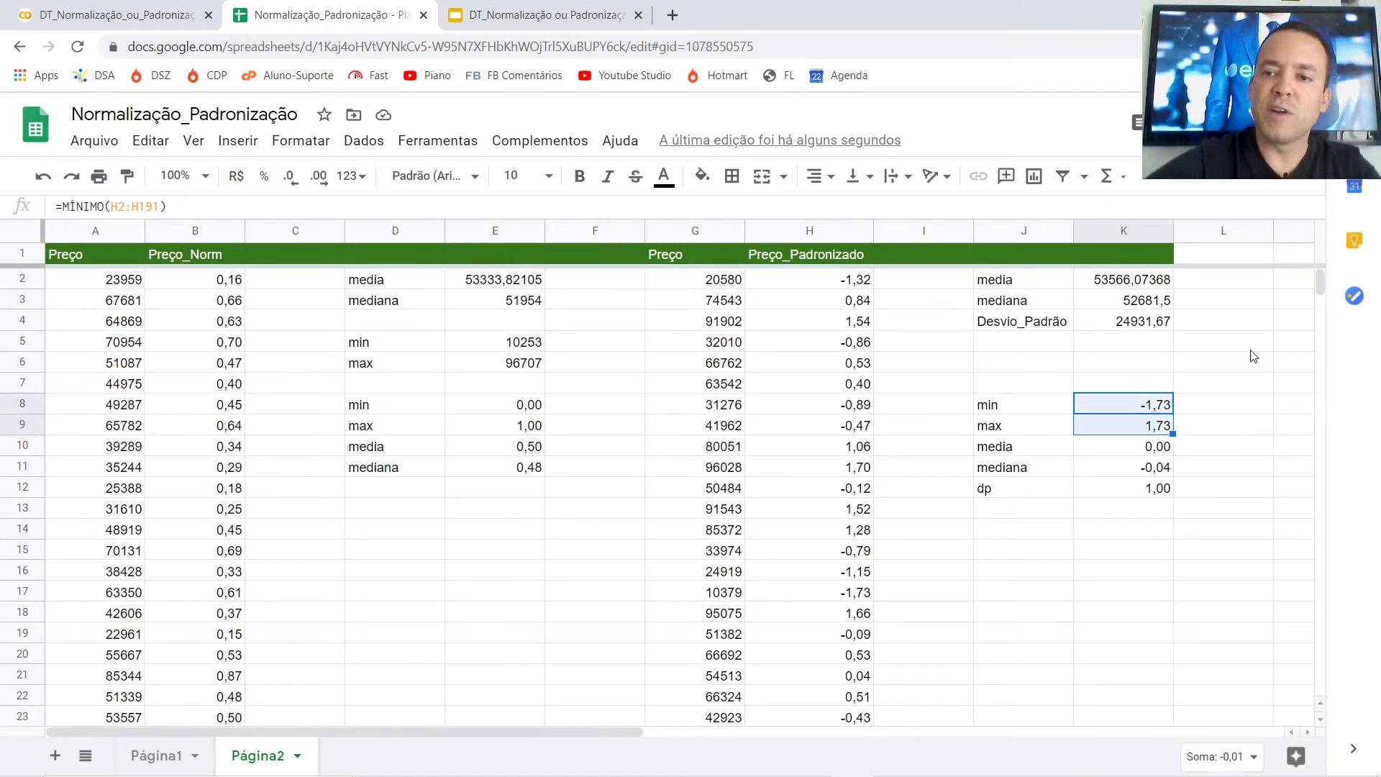
left_click(731, 175)
left_click(845, 212)
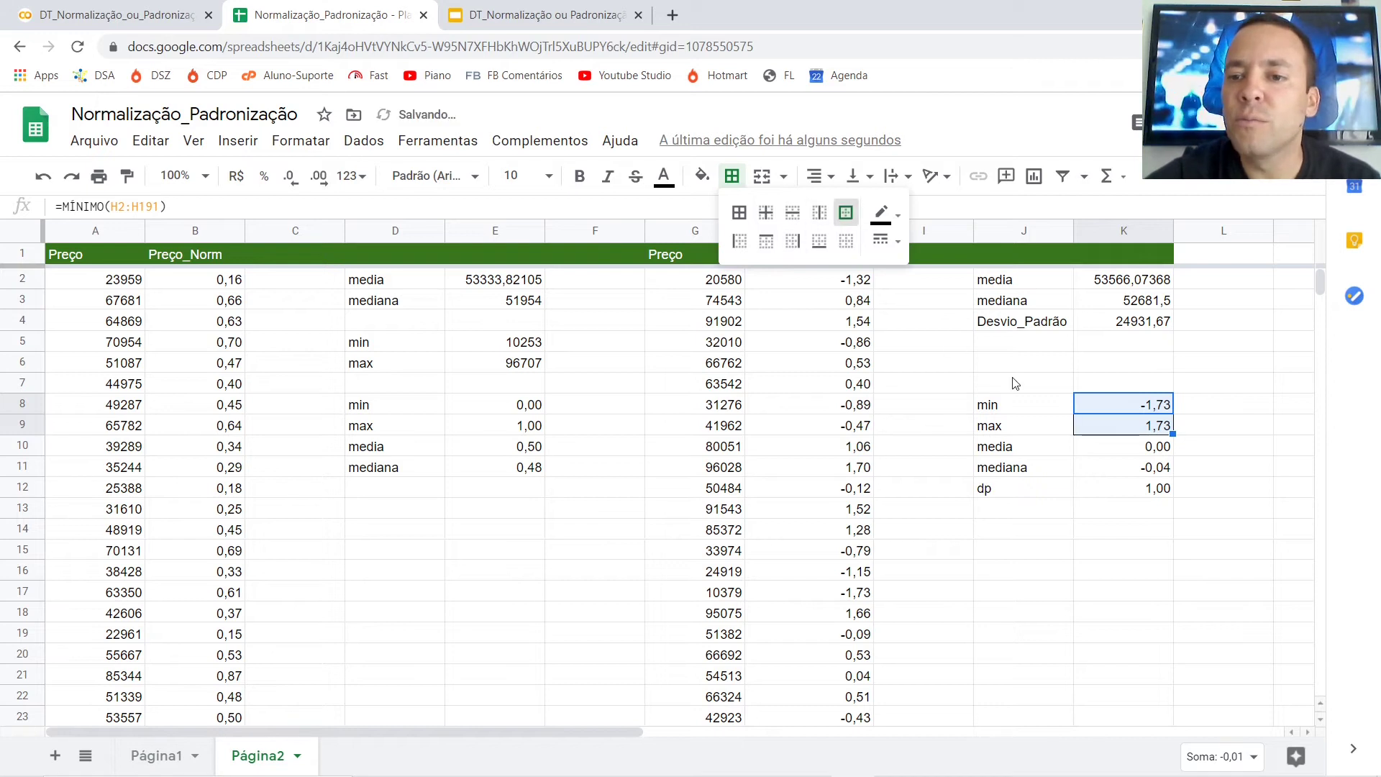
left_click(1208, 386)
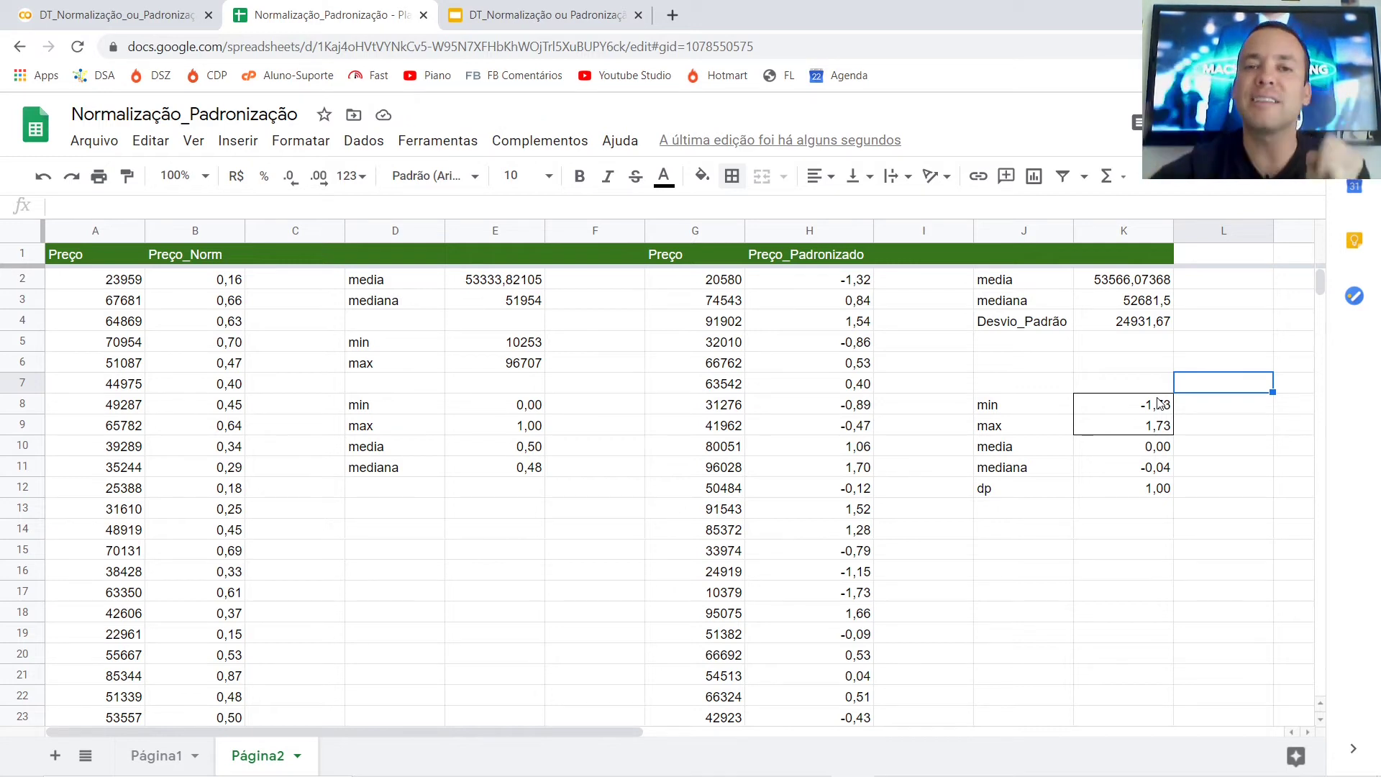
- Highlight the normalized min and max in E8:E9, and inspect the DESVPADP formula in K12 and the MÉDIA formula in K10
left_click_drag(536, 405, 538, 426)
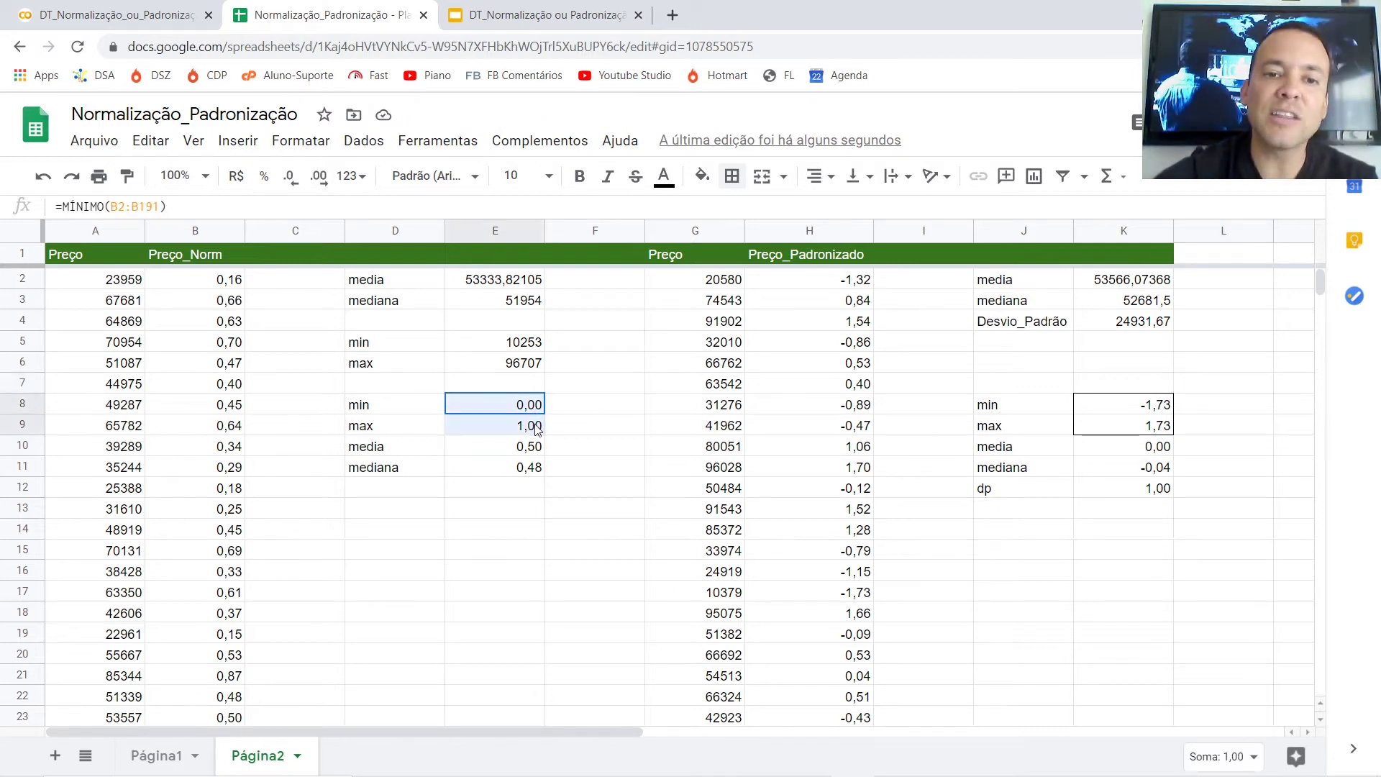
left_click(1131, 488)
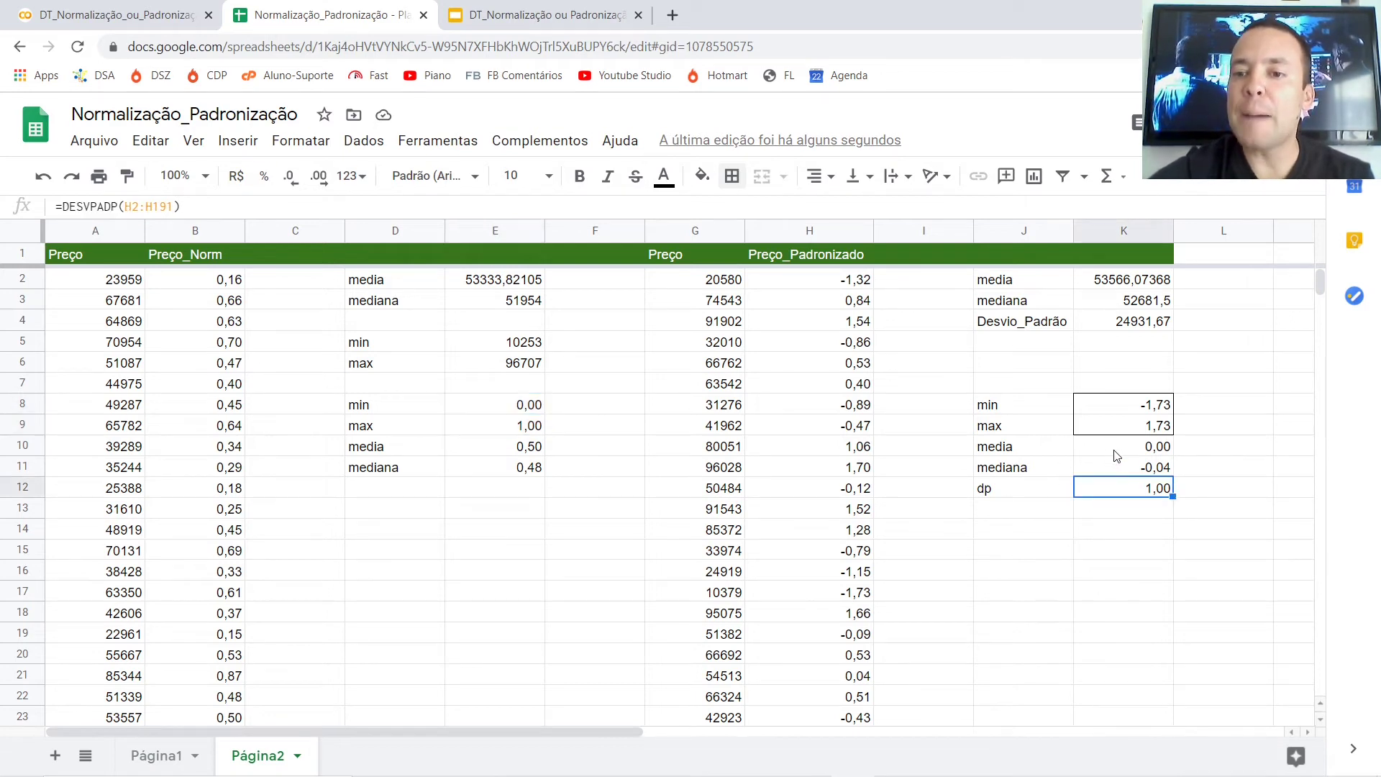
left_click(1115, 451)
- Draw short pen lines on both sides of the standardized media and dp rows, and clear the marks
key("ctrl+alt+g")
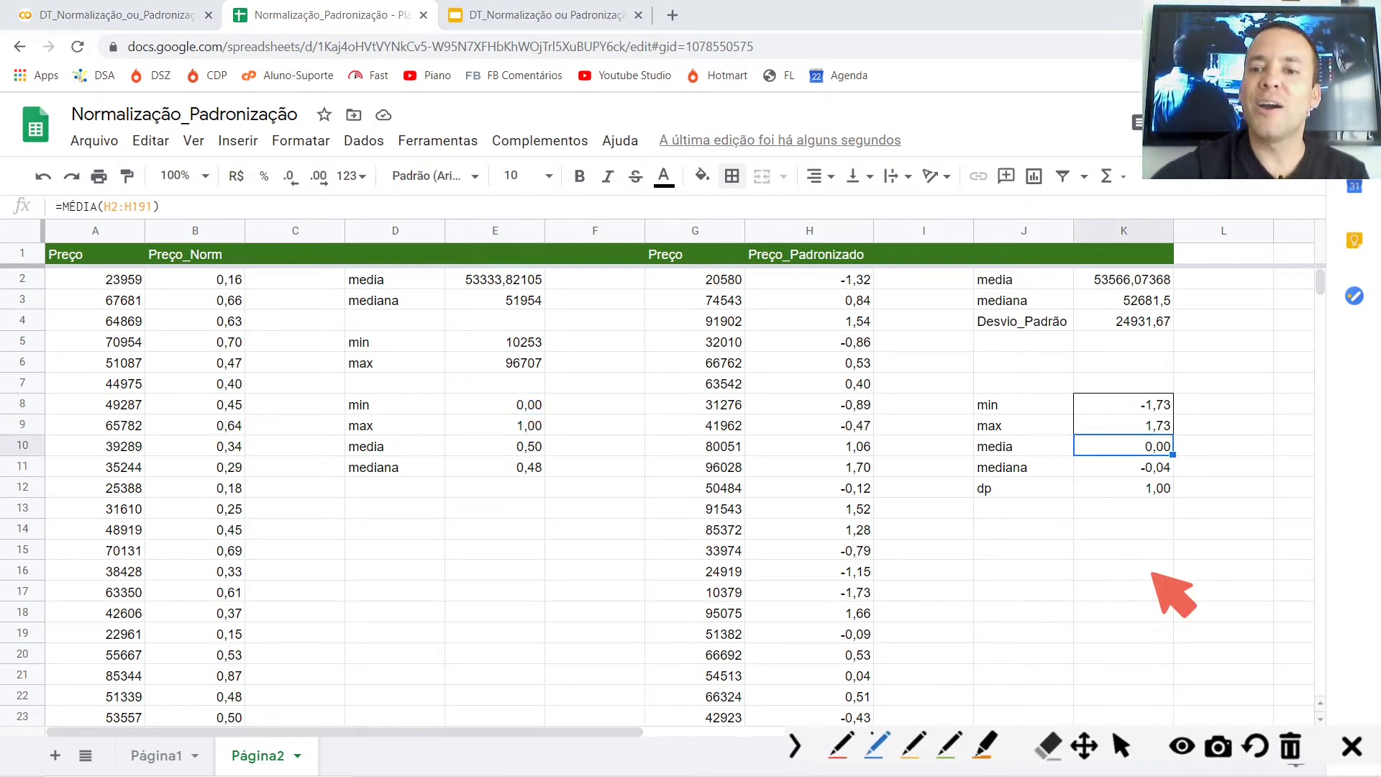
left_click_drag(934, 450, 963, 450)
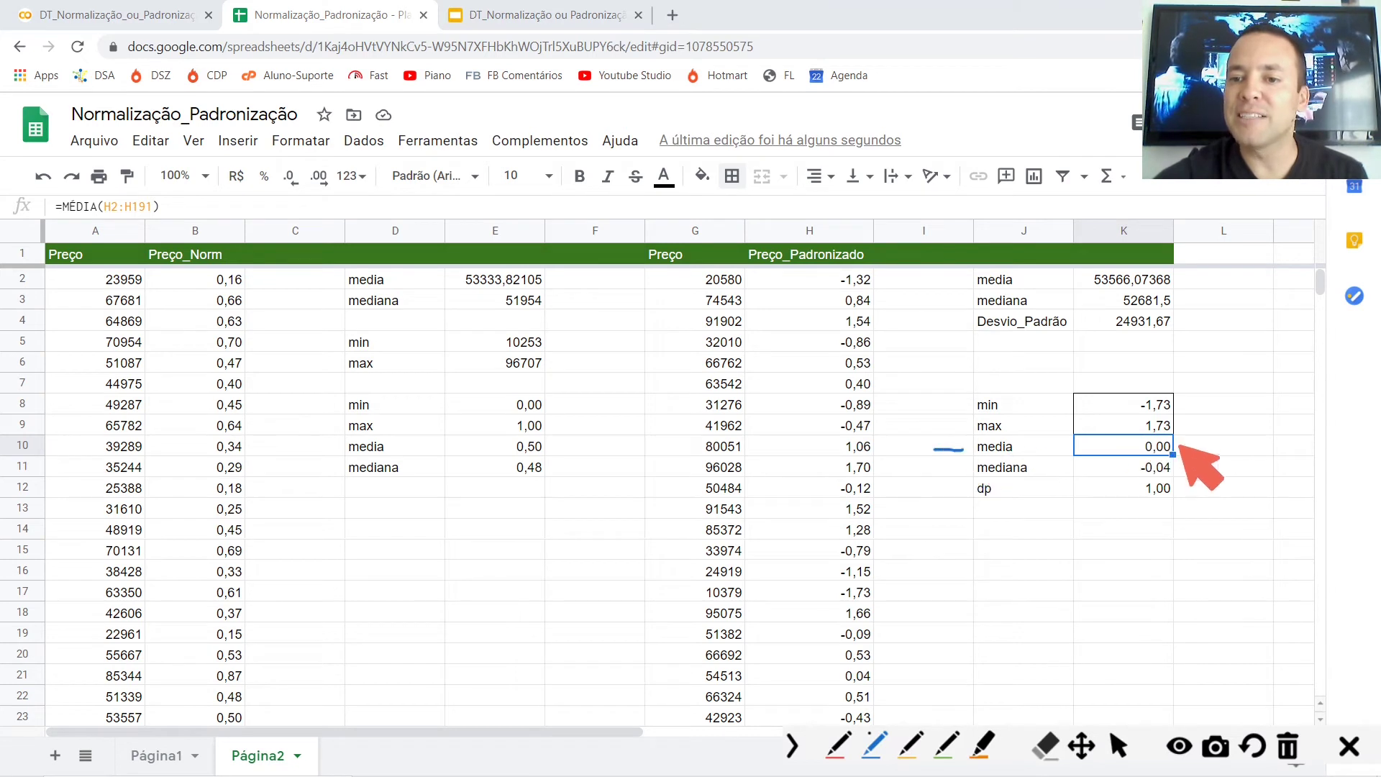
left_click_drag(1180, 447, 1208, 447)
left_click_drag(936, 488, 965, 488)
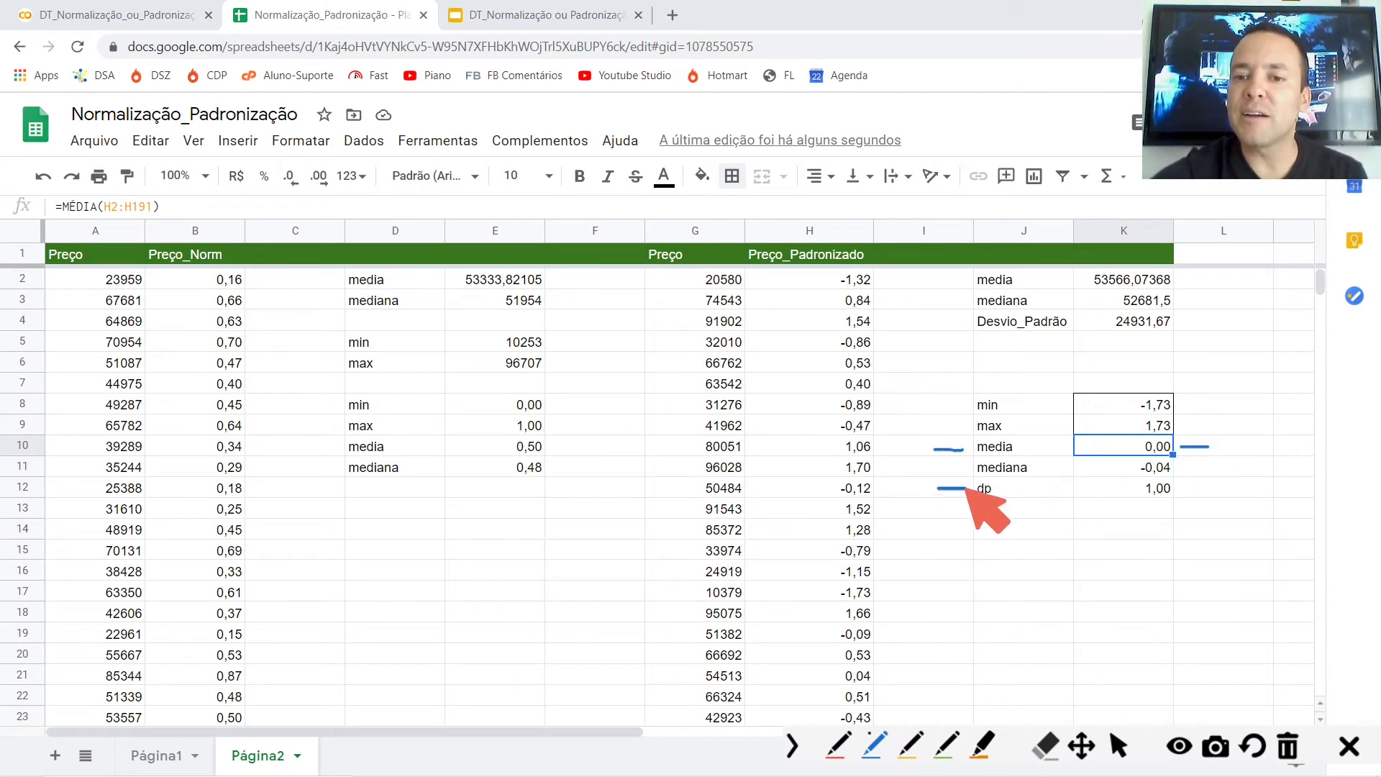
left_click_drag(1186, 490, 1220, 492)
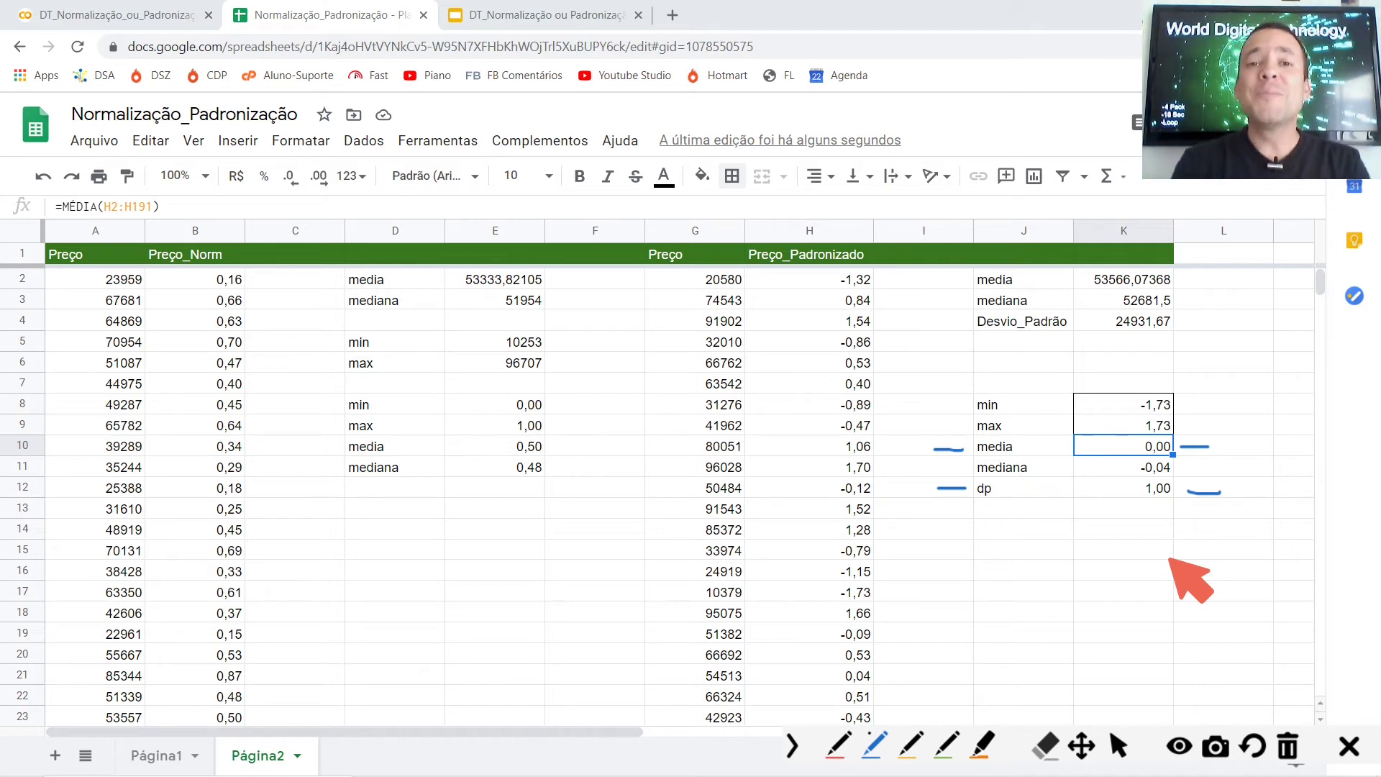
key("Escape")
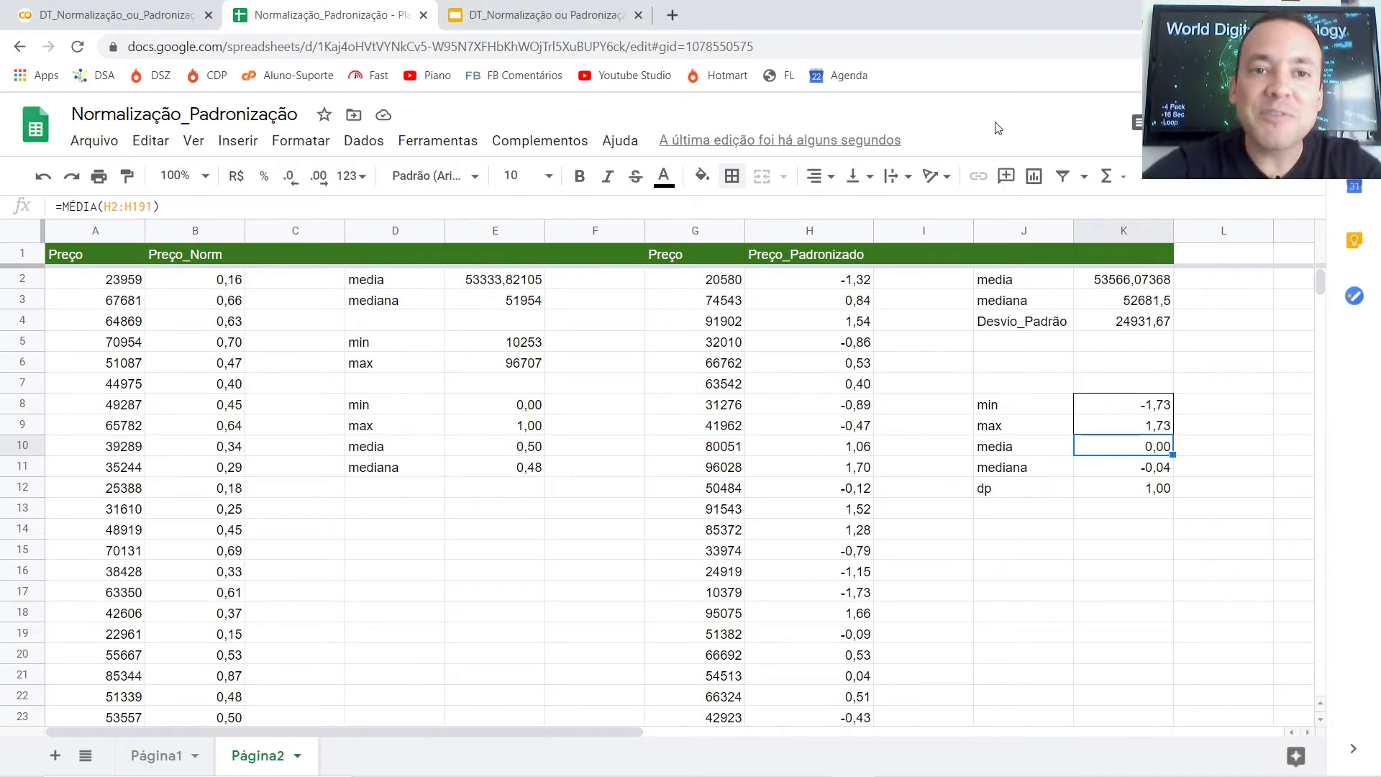
- Switch to the DT_Normalização ou Padronização presentation, start the slideshow, and advance to slide 12 on whether to normalize or standardize
left_click(547, 15)
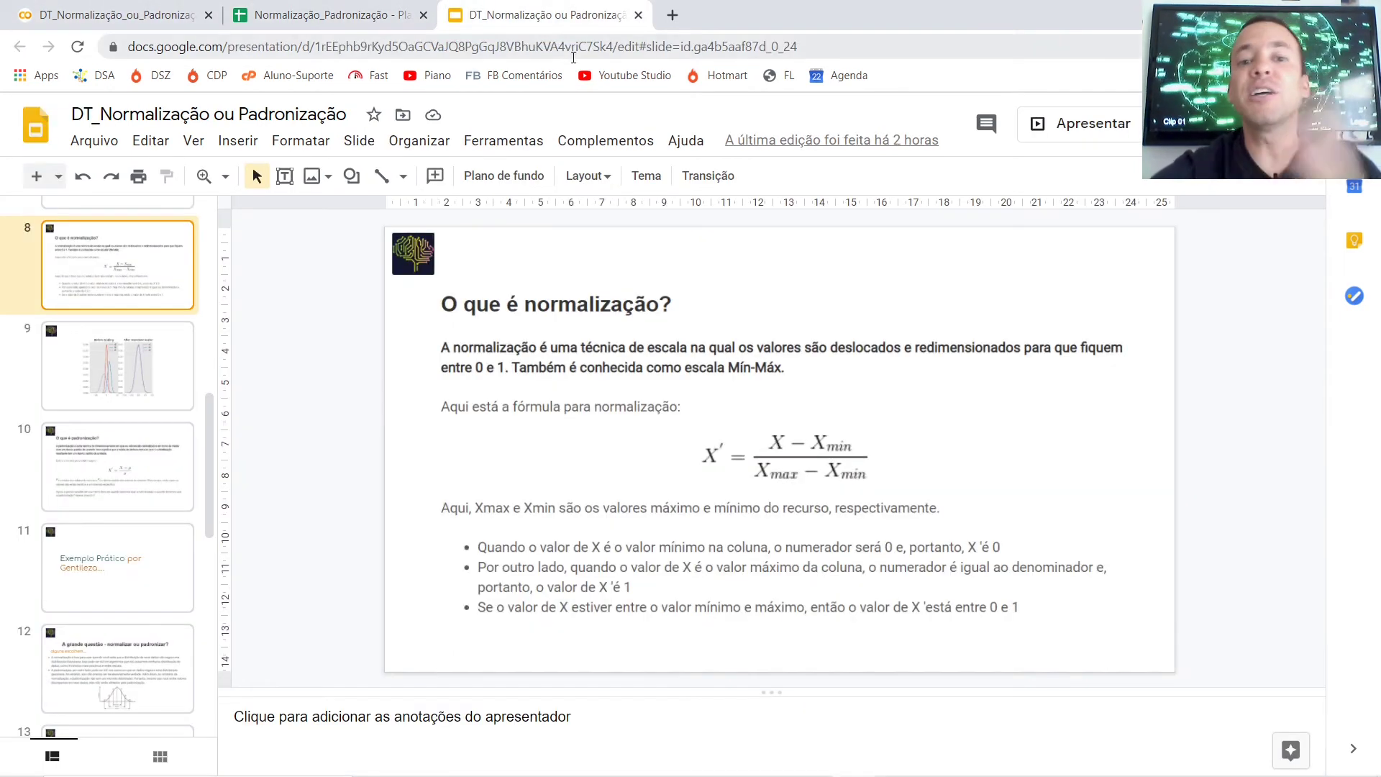
left_click(1079, 133)
key("Right")
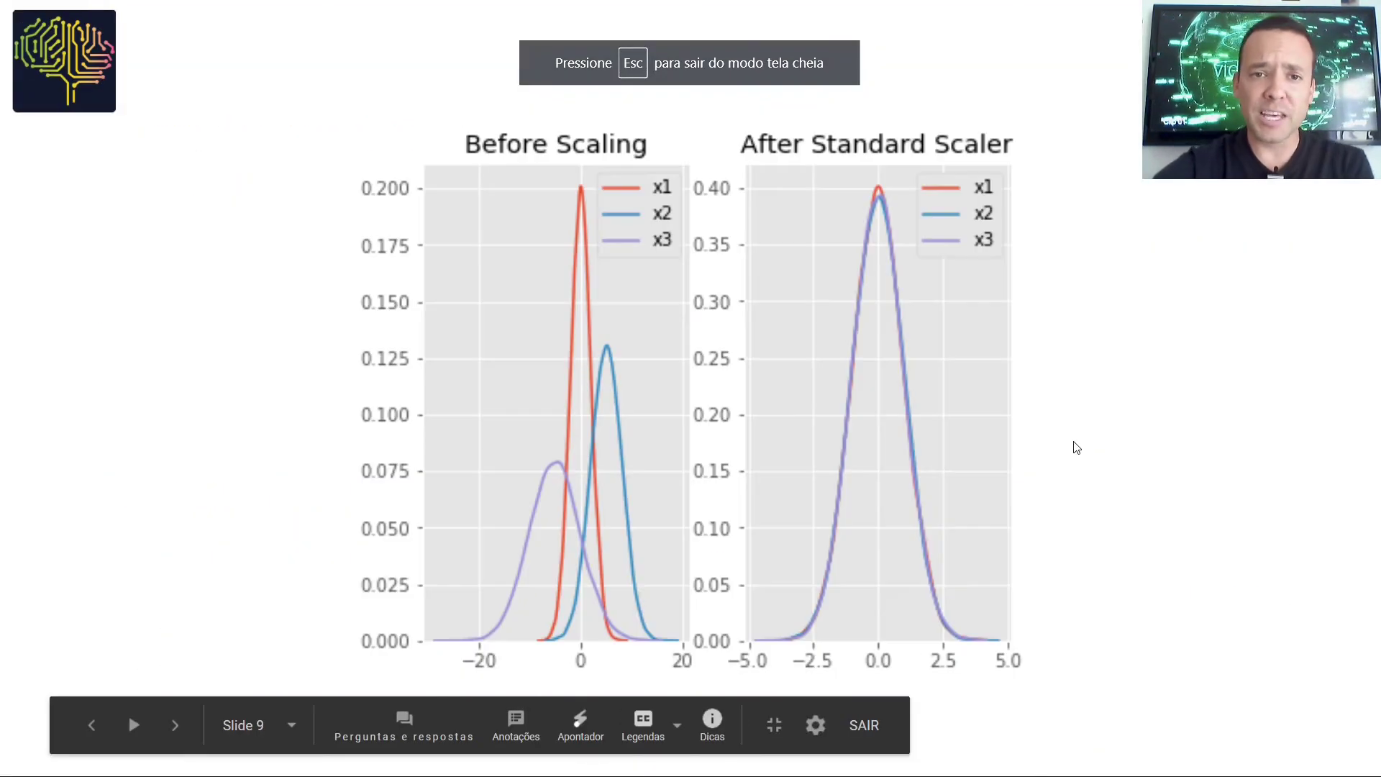
key("Right")
key("Right")
key("Right")
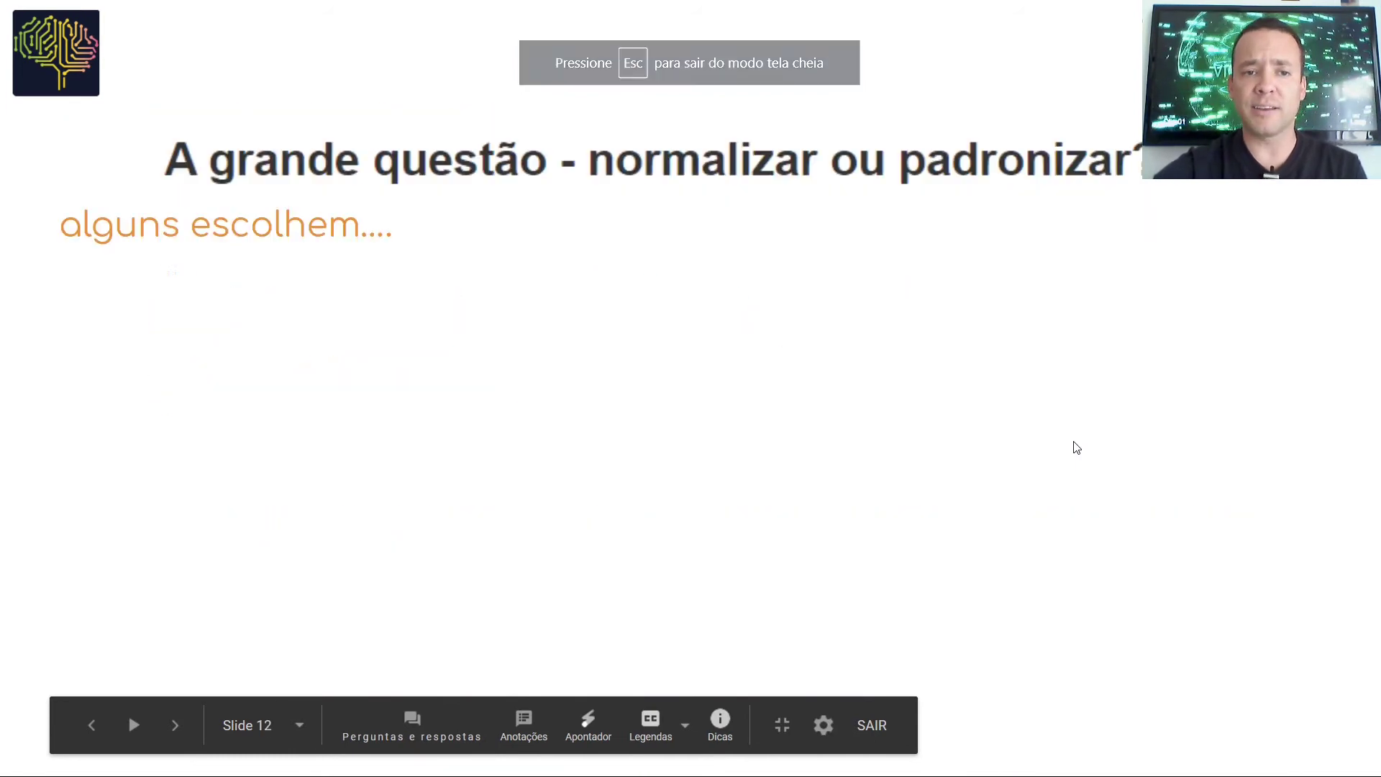